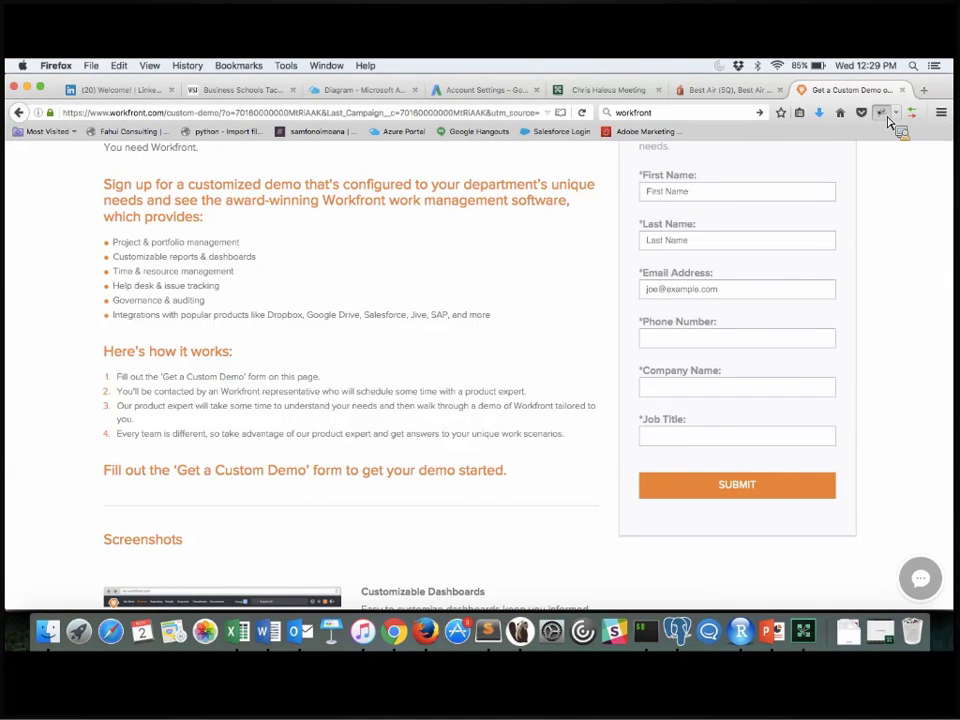
Inspect the demo request page's HTML and expand the container that holds the Get a Custom Demo form.
left_click(885, 116)
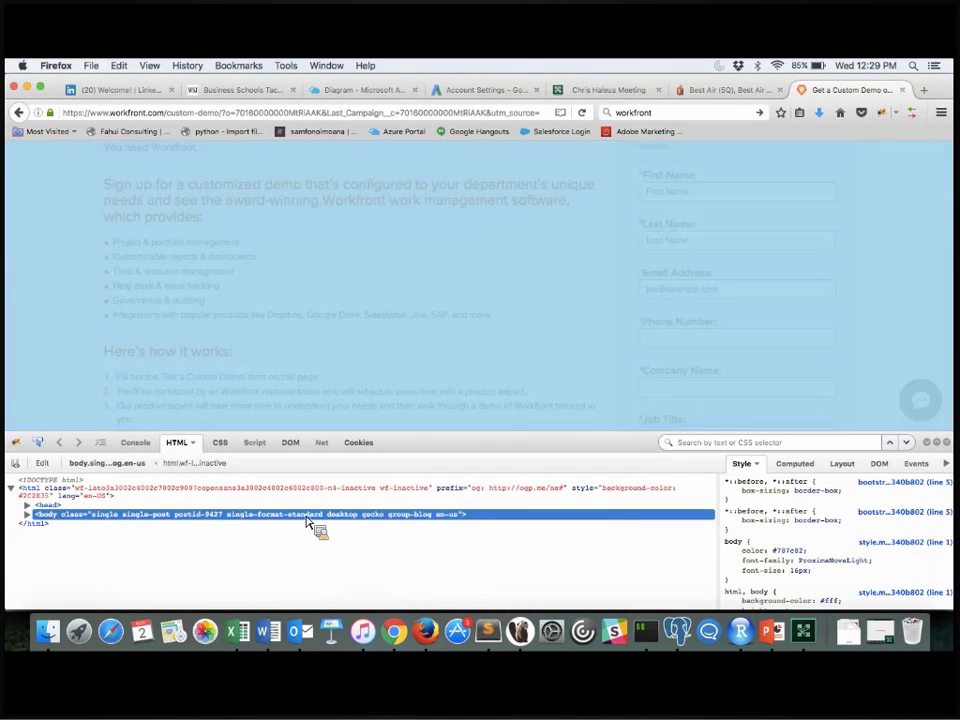
left_click(27, 514)
scroll(105, 563, "down", 5)
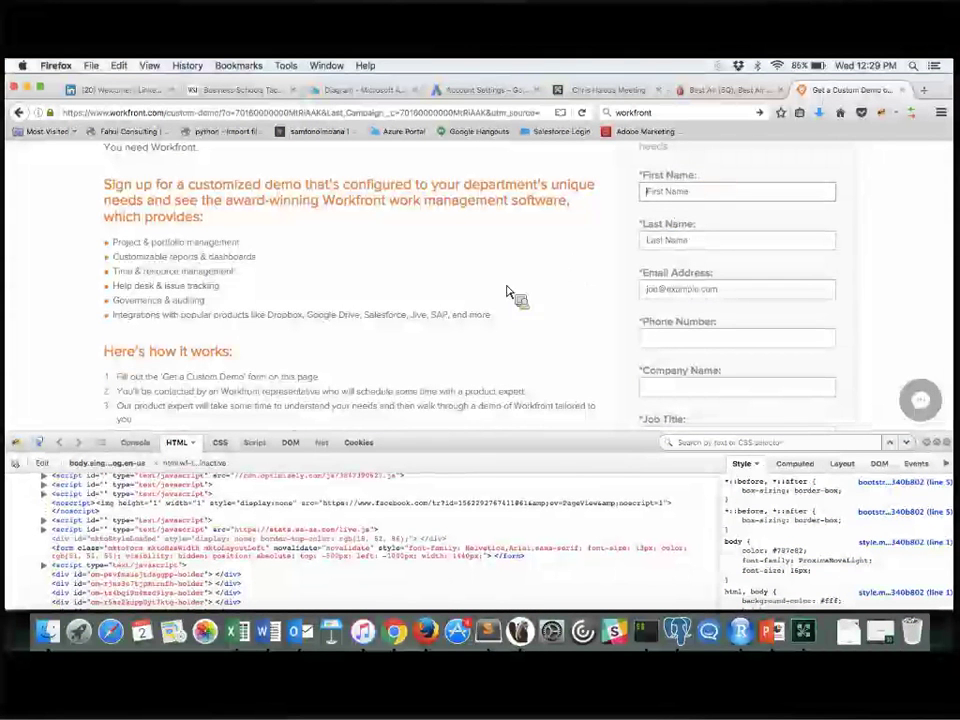
left_click(37, 442)
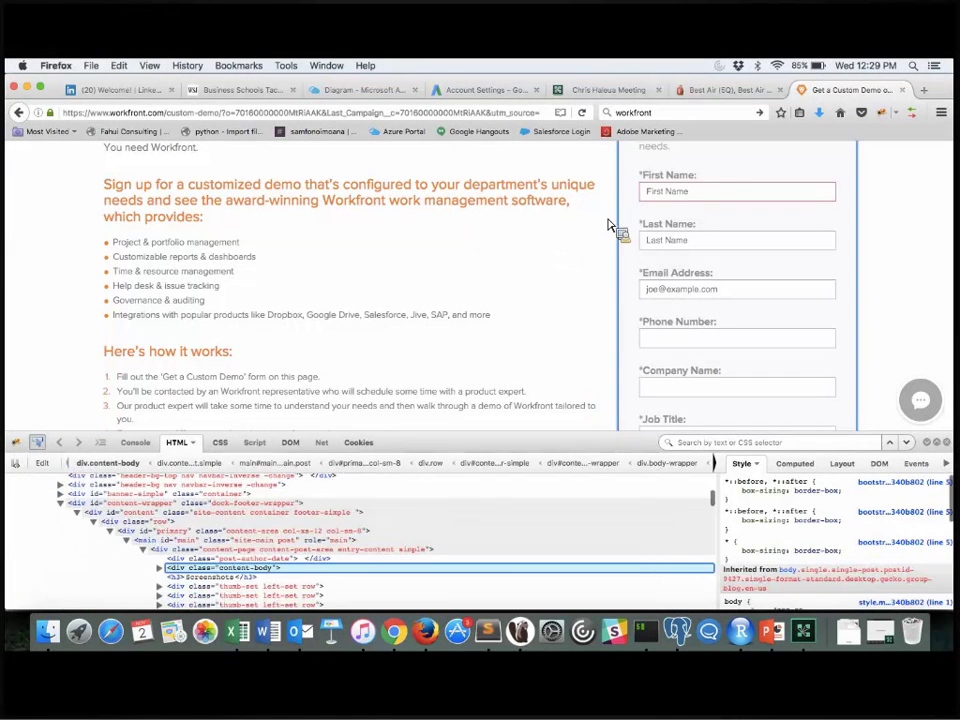
left_click(724, 167)
scroll(157, 531, "down", 2)
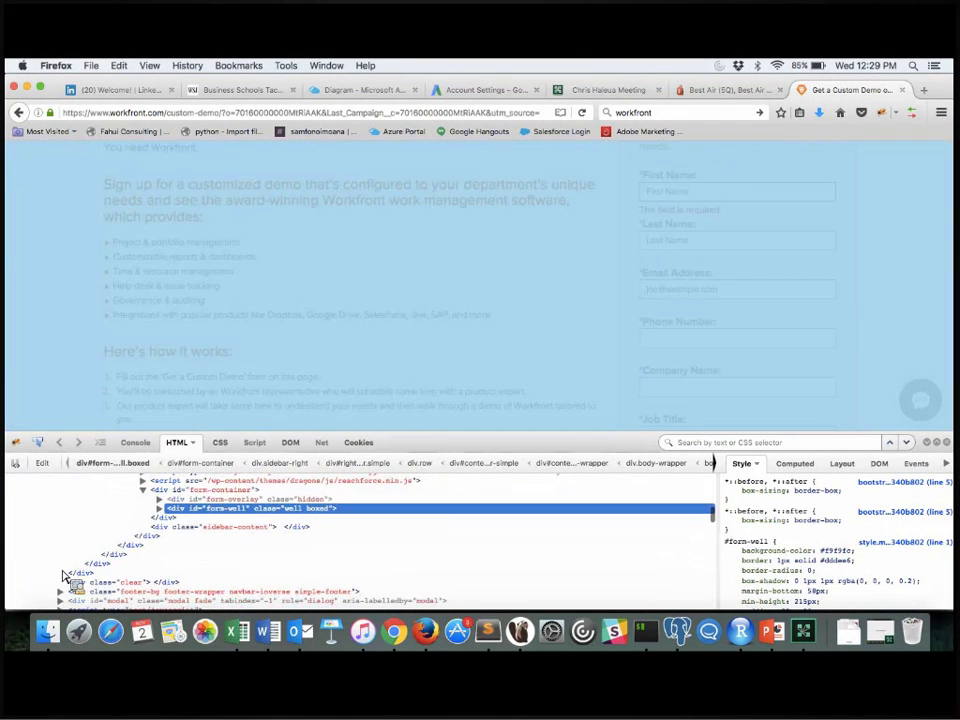
left_click(159, 508)
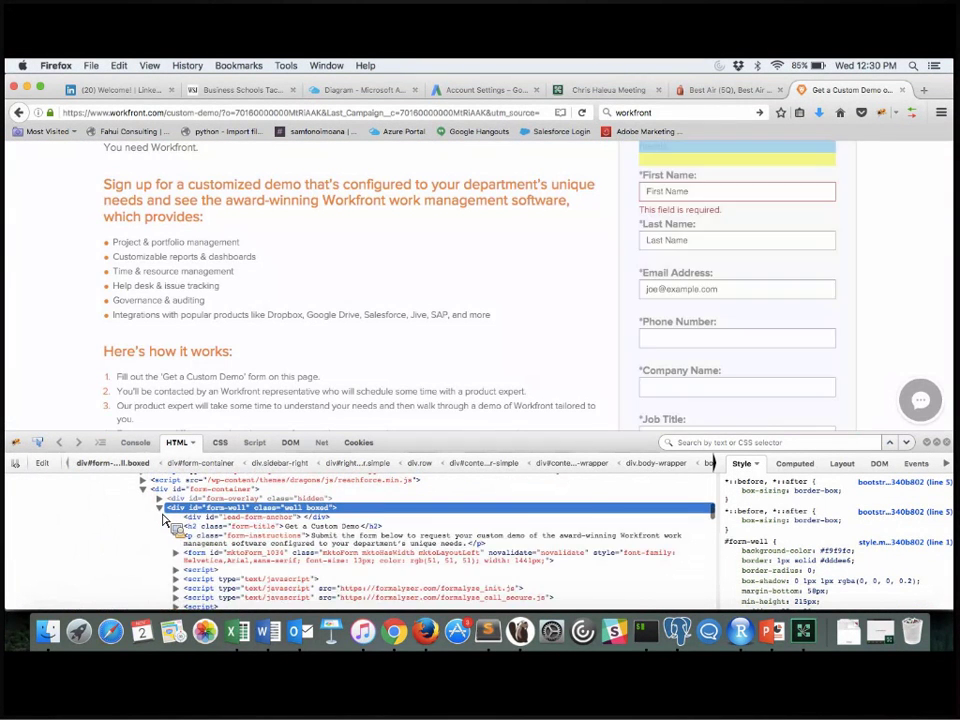
Examine the demo form's markup down to its hidden formid and munchkinId inputs.
scroll(200, 550, "down", 3)
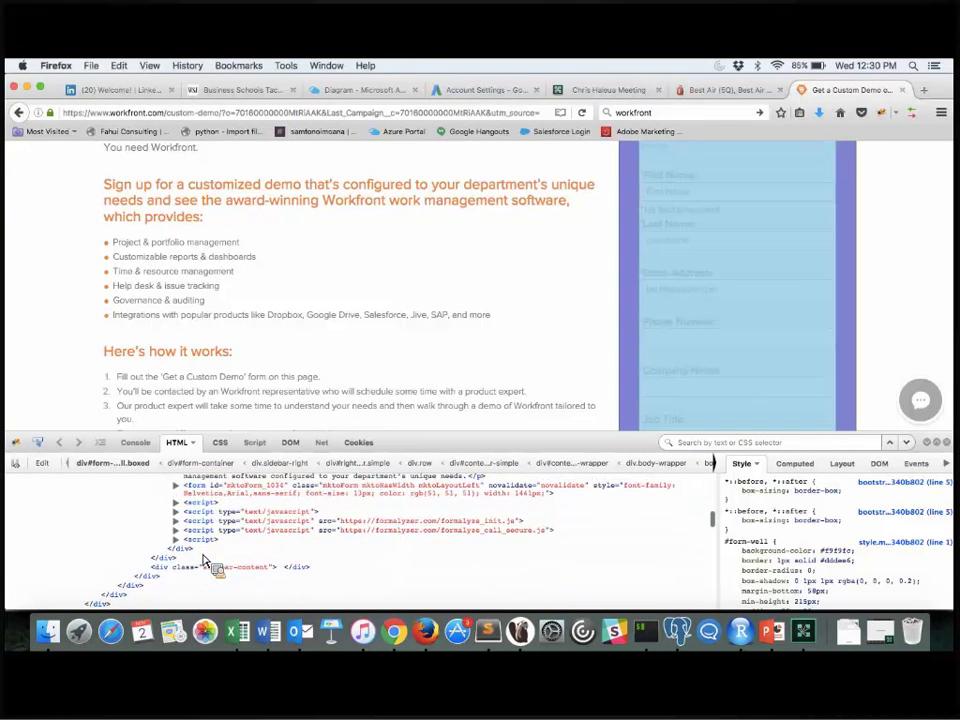
scroll(205, 562, "up", 3)
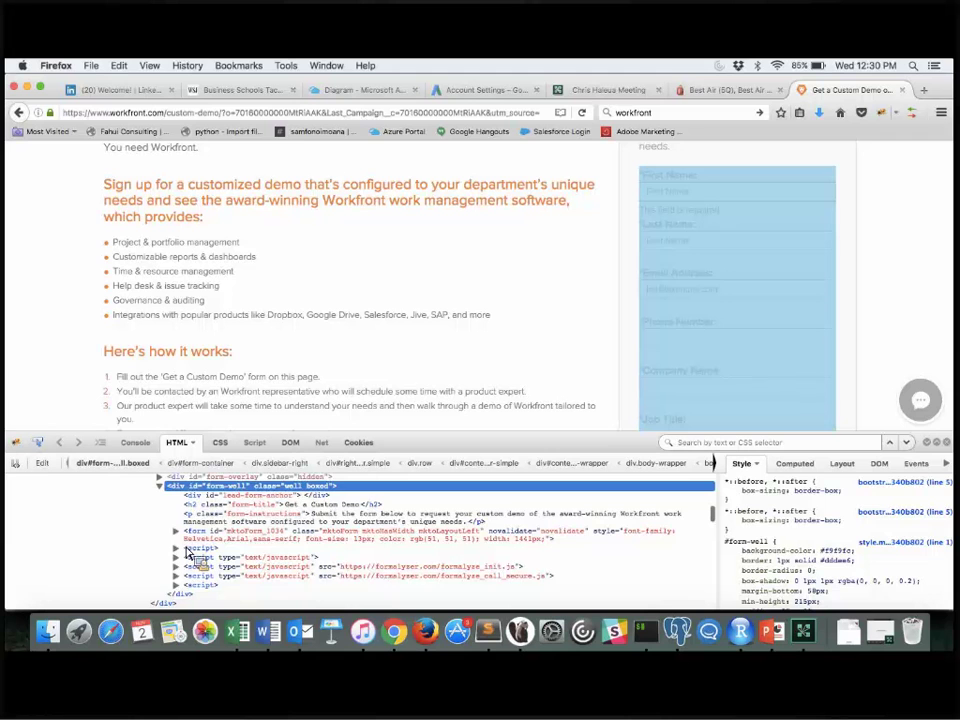
left_click(186, 552)
scroll(215, 570, "down", 5)
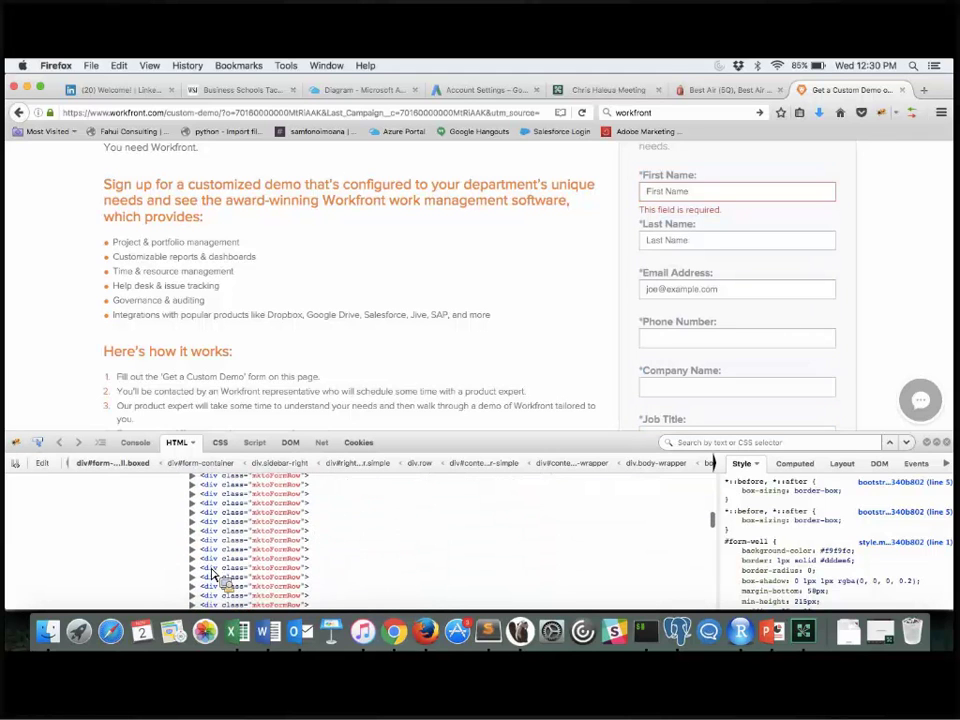
scroll(212, 573, "down", 5)
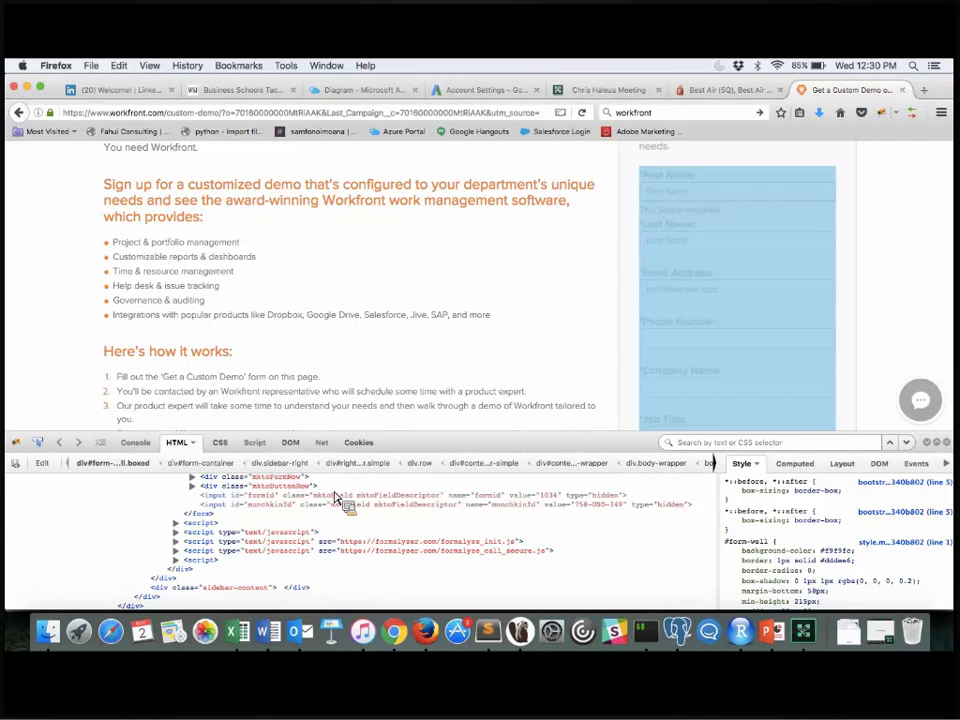
left_click_drag(204, 513, 714, 463)
scroll(634, 516, "up", 1)
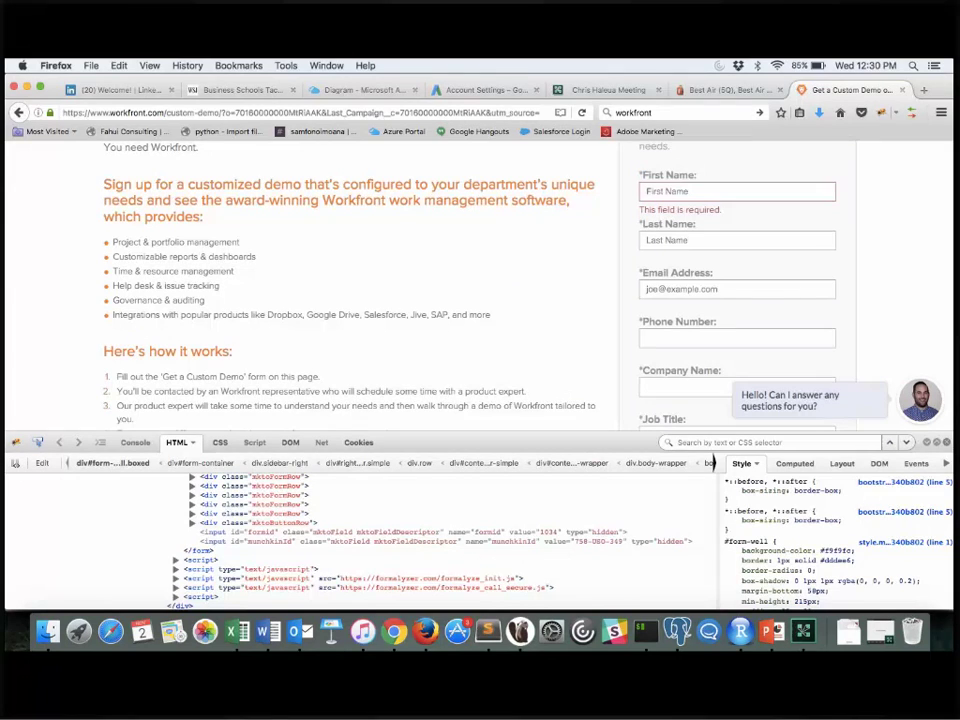
Close the inspector and the Workfront demo page, and present the Step 4 offline conversion slide in PowerPoint.
left_click(947, 443)
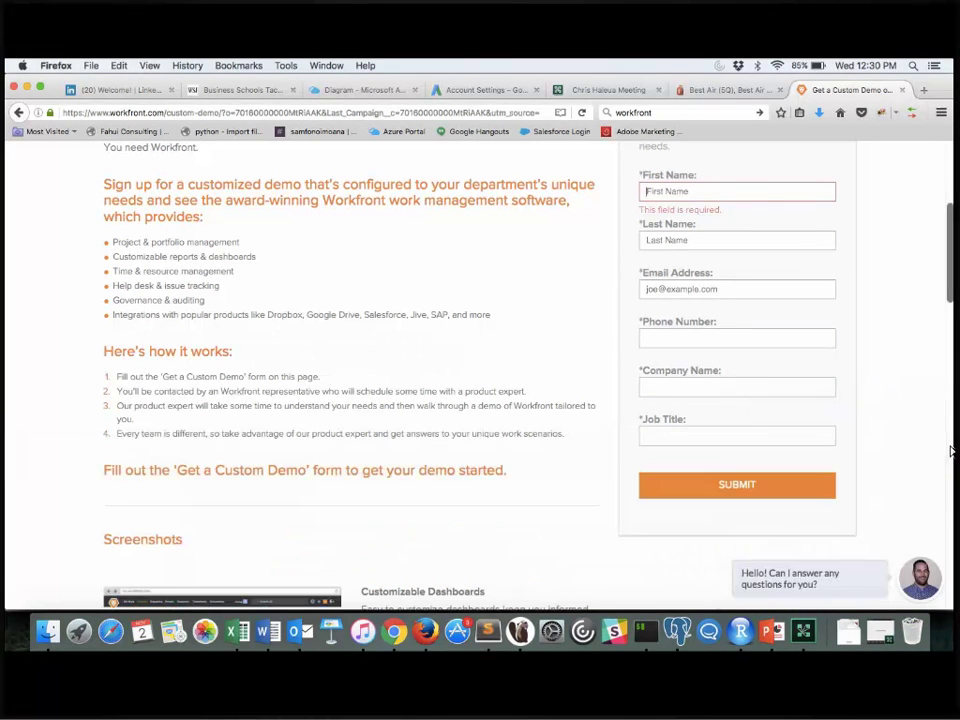
left_click(902, 90)
key("super+Tab")
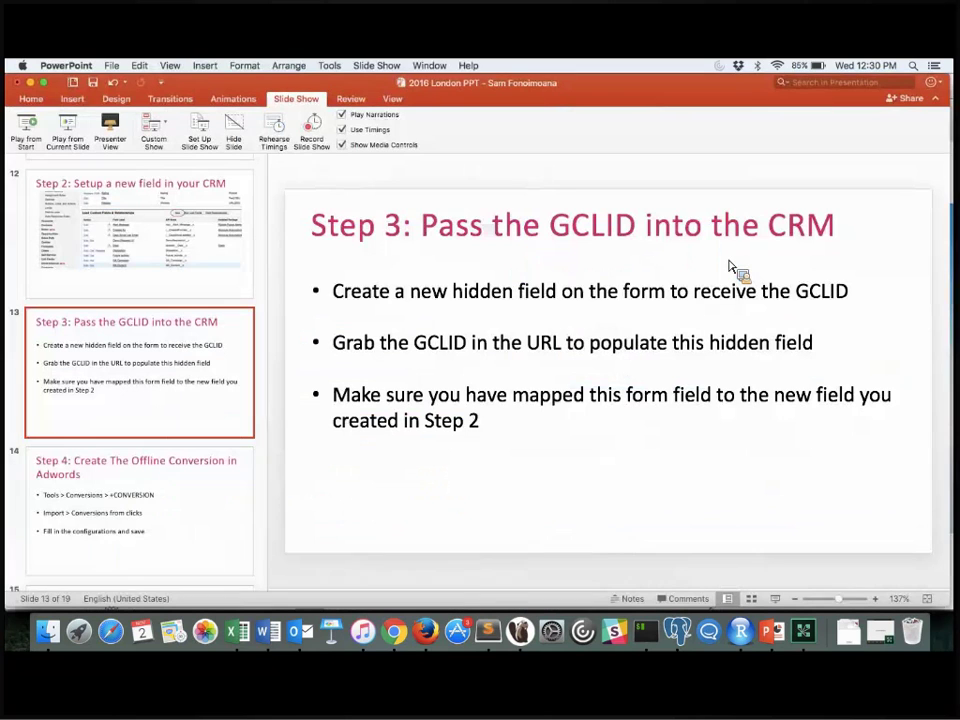
left_click_drag(150, 505, 78, 140)
left_click(78, 140)
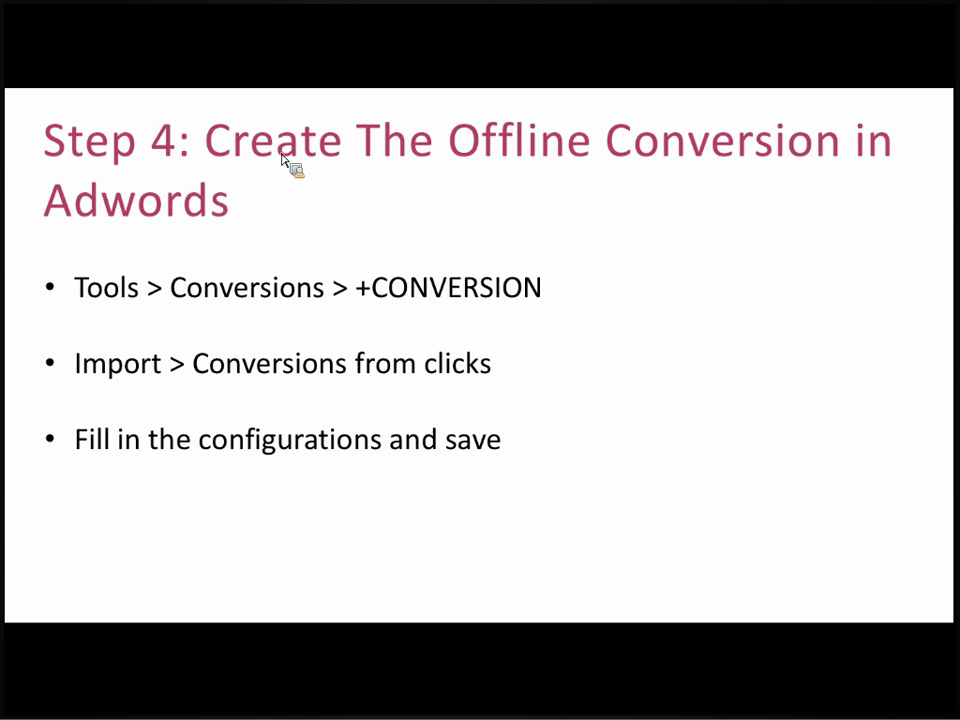
End the slide show, return to Google AdWords in Firefox and start a new conversion action from Conversions.
key("Escape")
key("super+Tab")
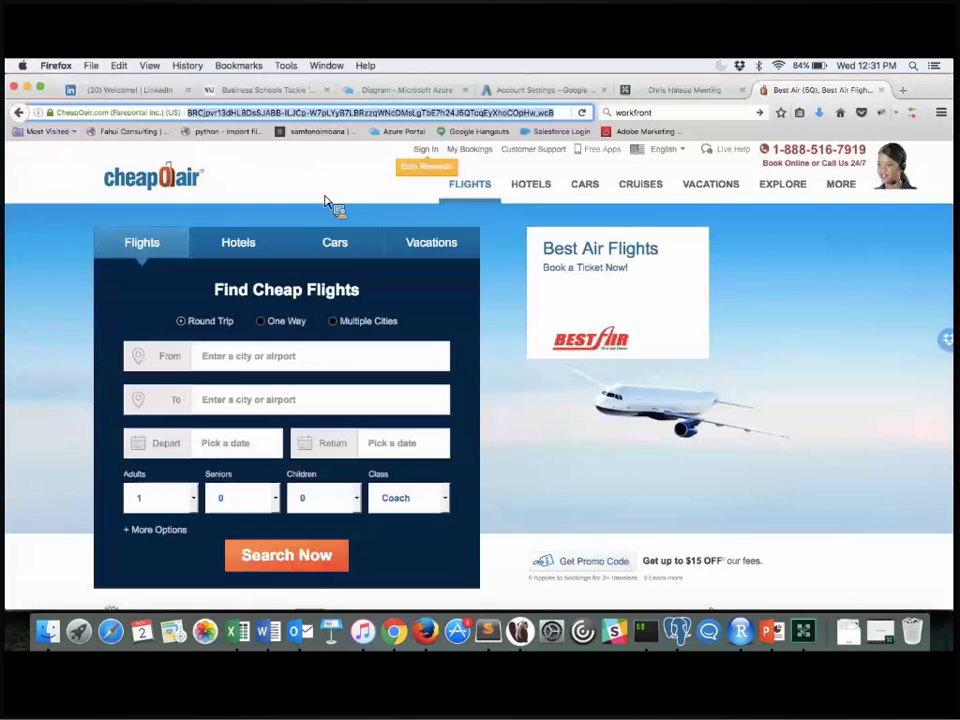
left_click(535, 94)
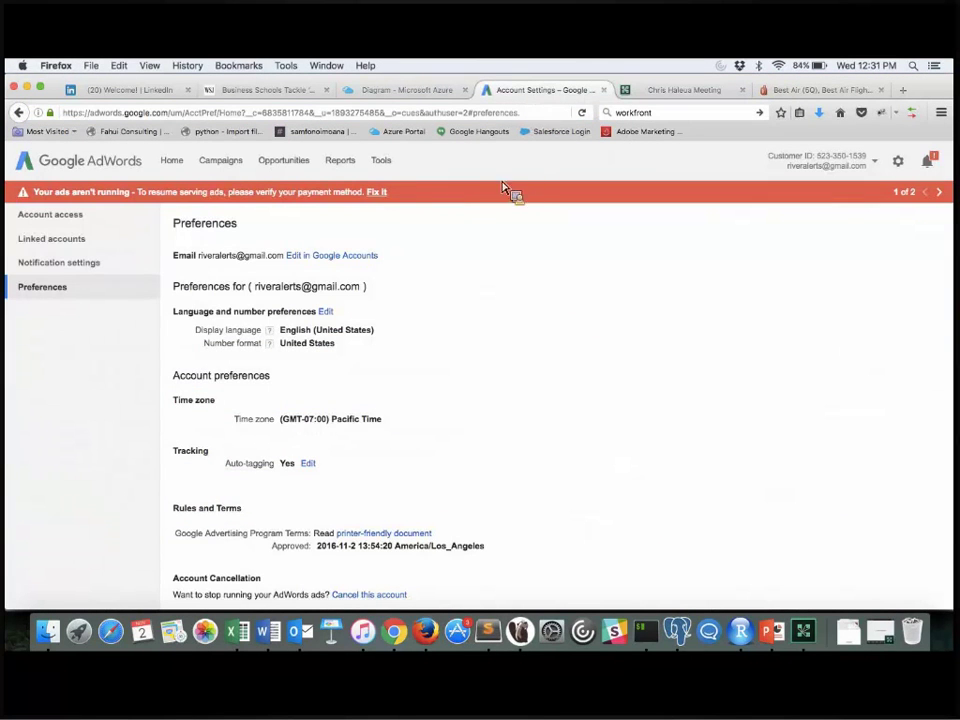
left_click(388, 163)
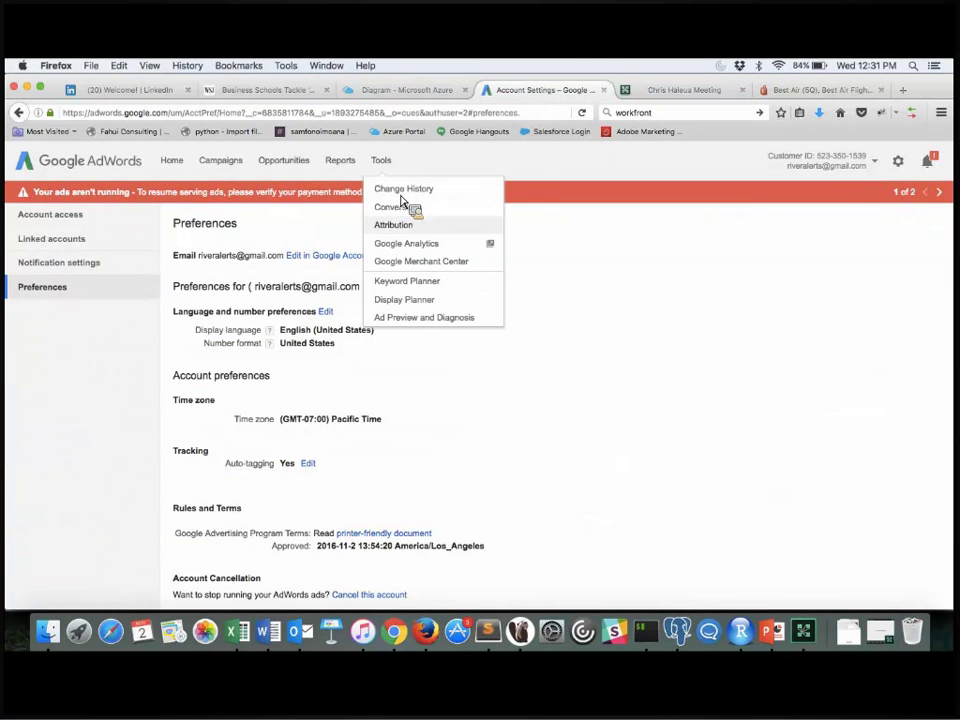
left_click(417, 212)
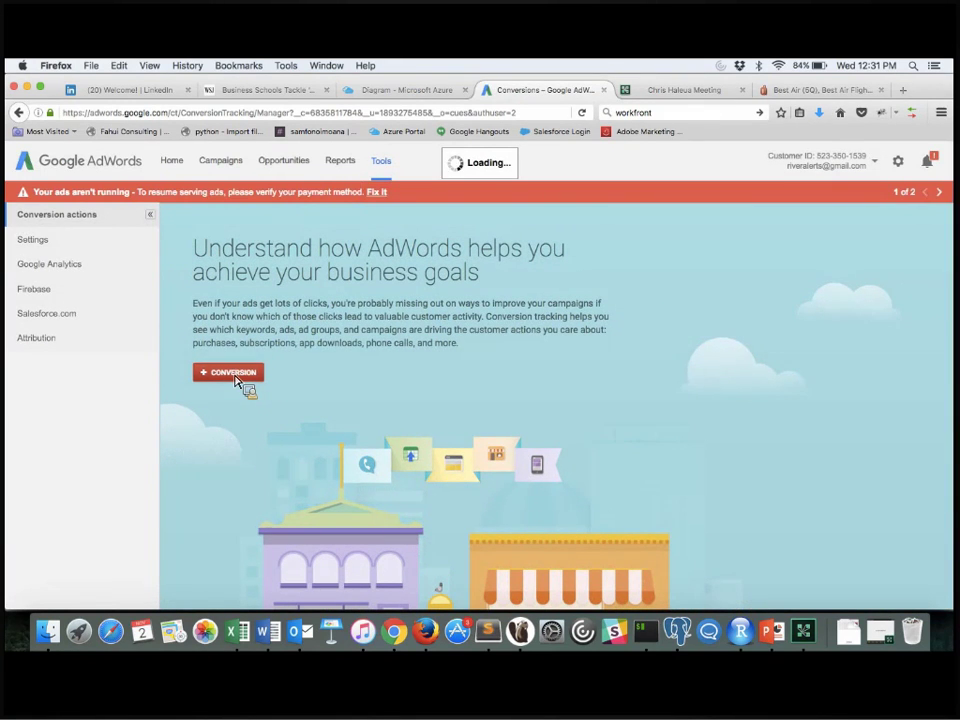
left_click(236, 376)
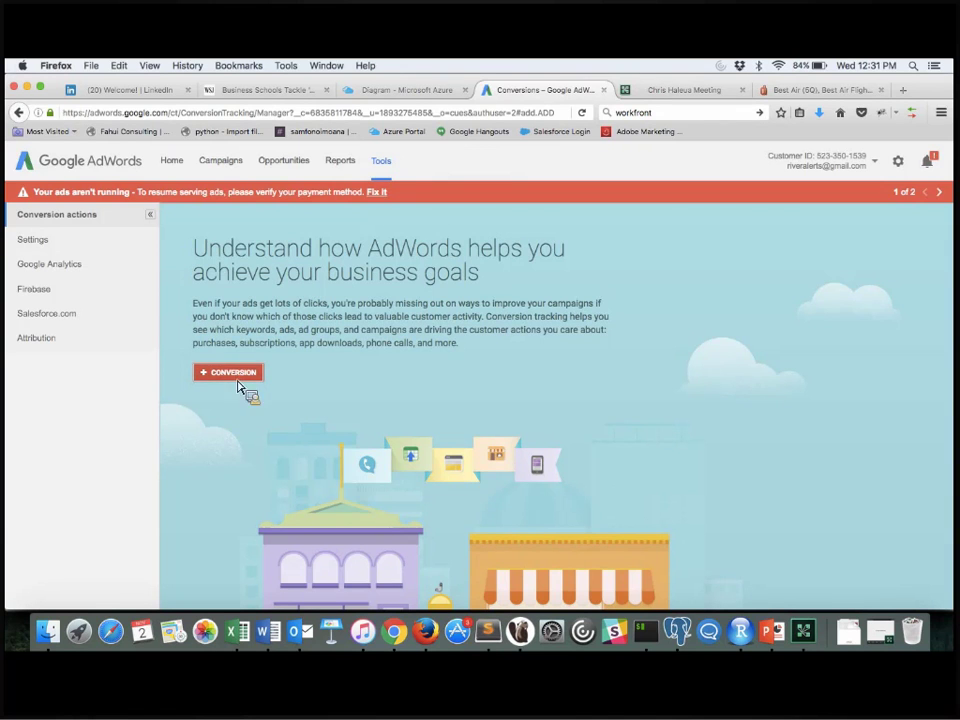
left_click(218, 387)
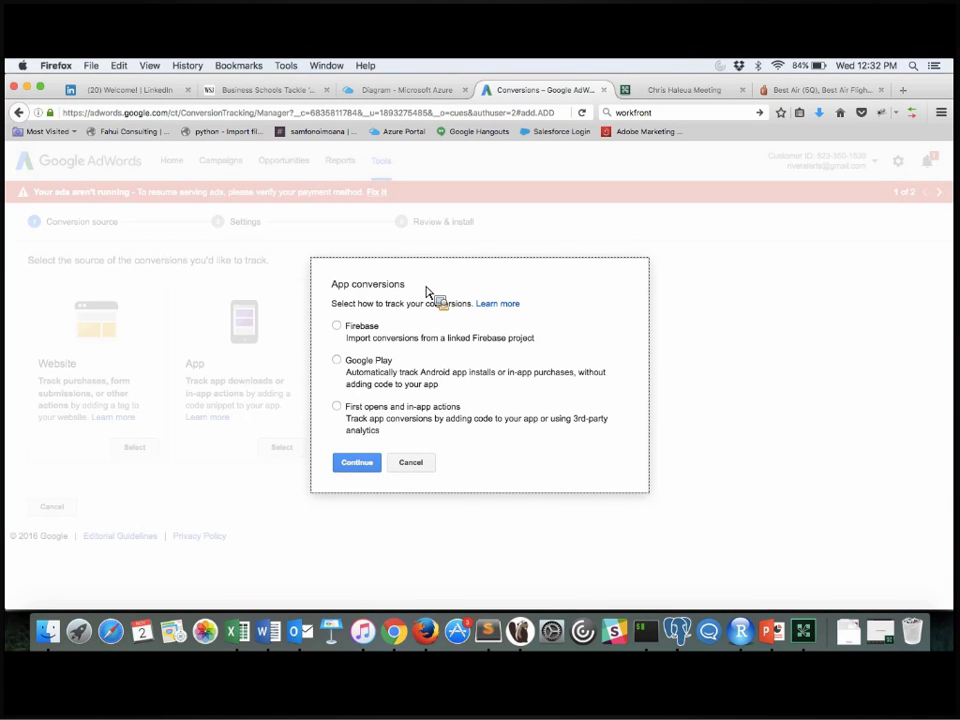
left_click(338, 408)
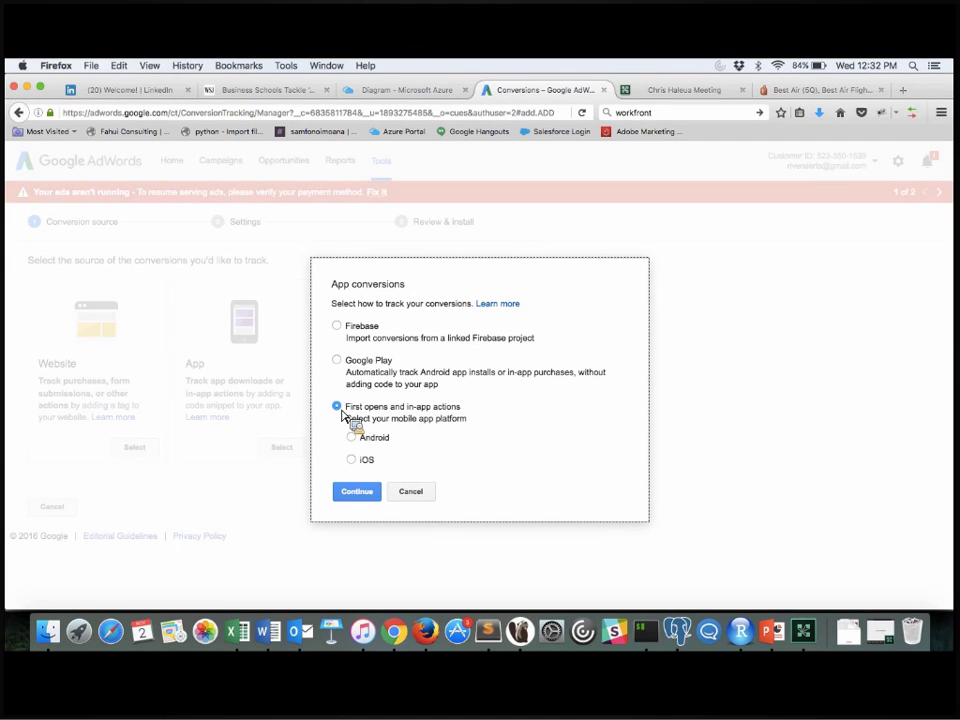
left_click(411, 492)
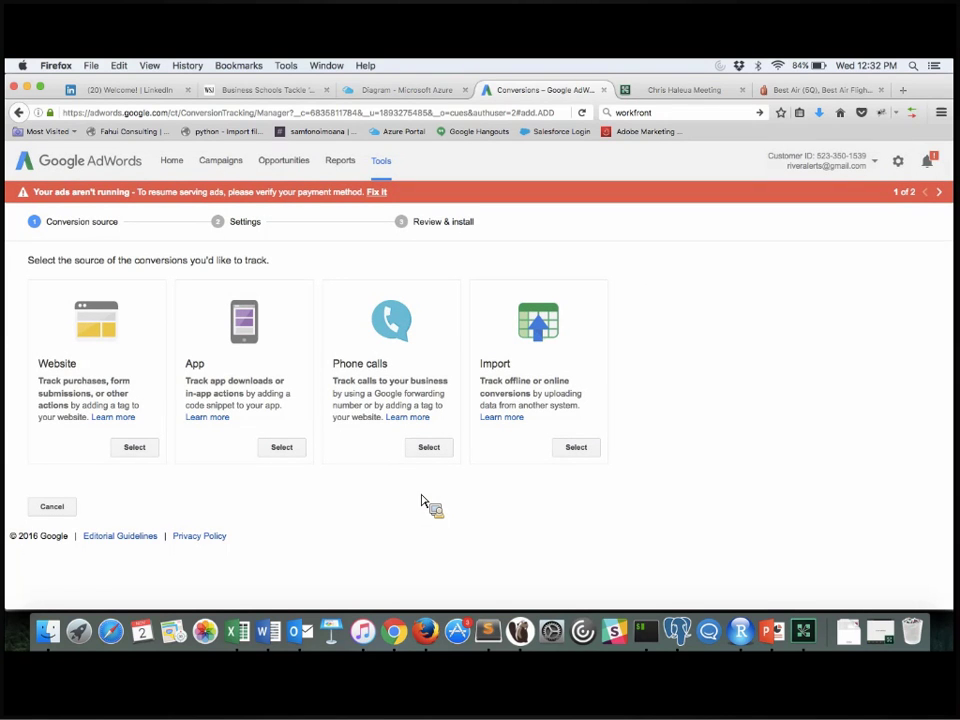
left_click(384, 163)
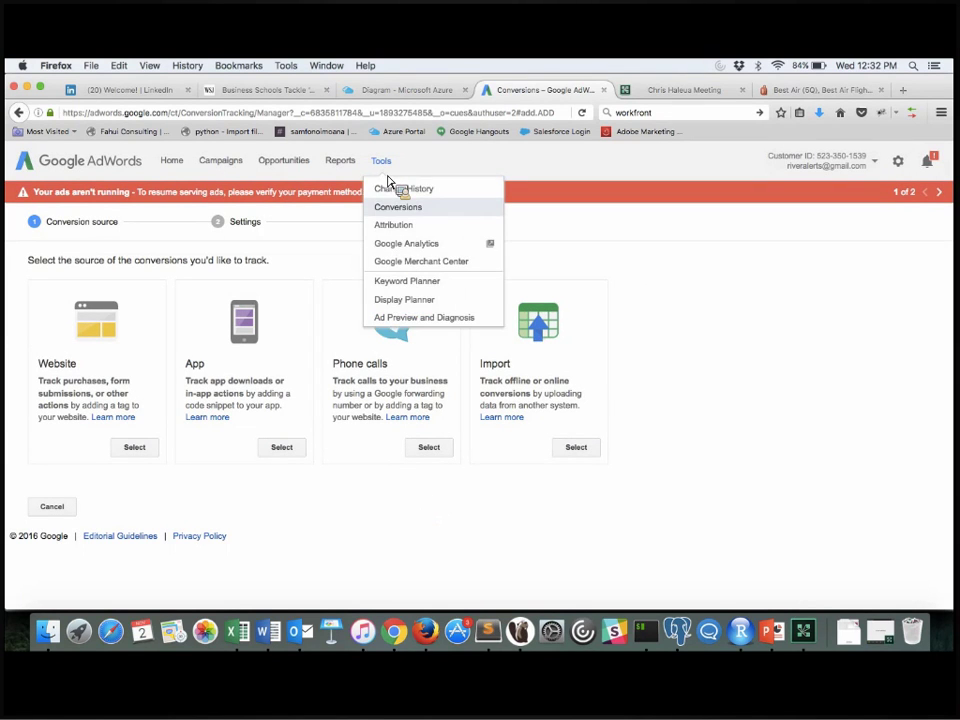
left_click(397, 206)
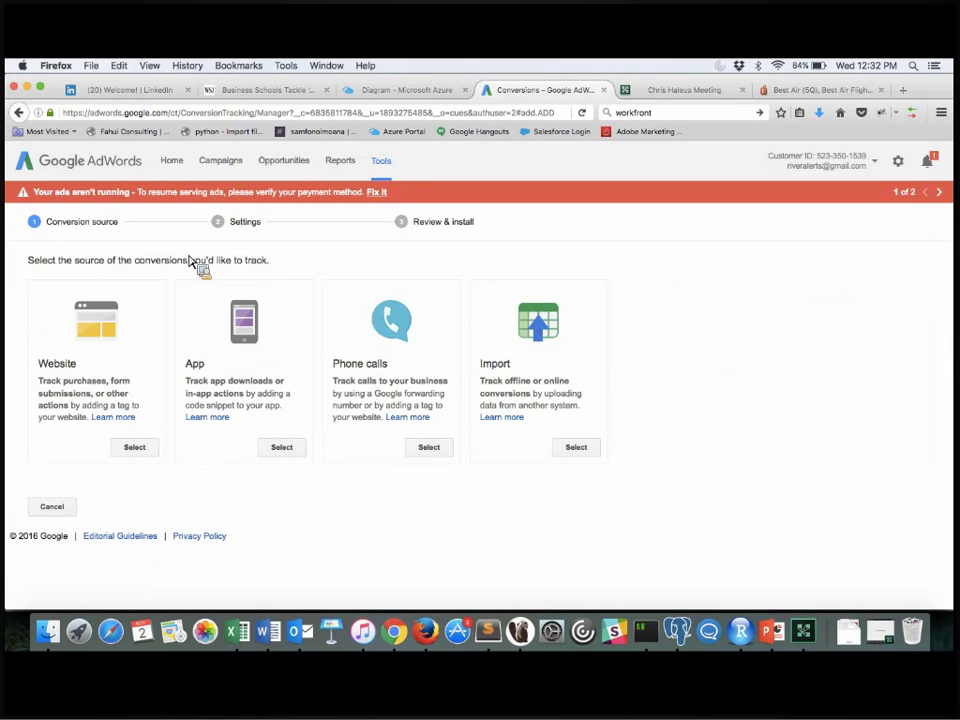
left_click(576, 447)
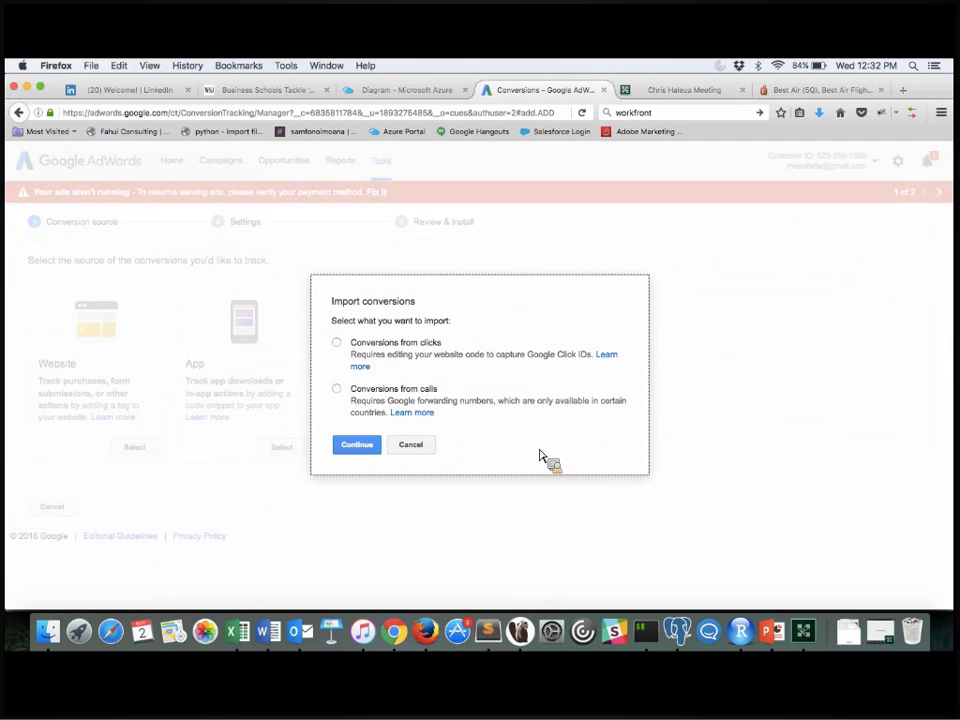
left_click(411, 446)
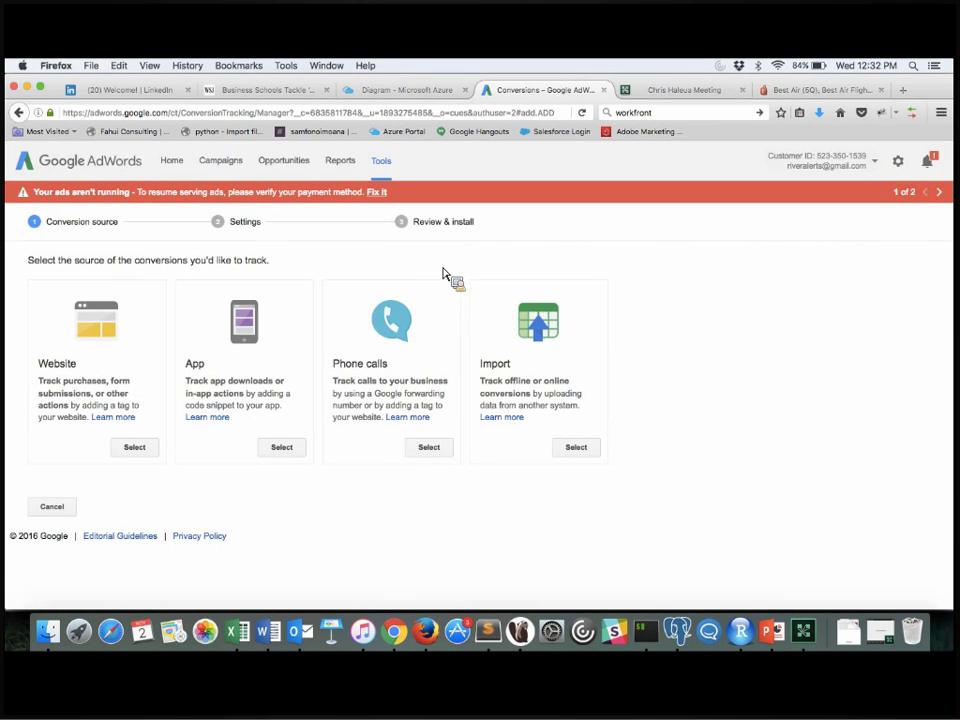
left_click(389, 166)
left_click(397, 224)
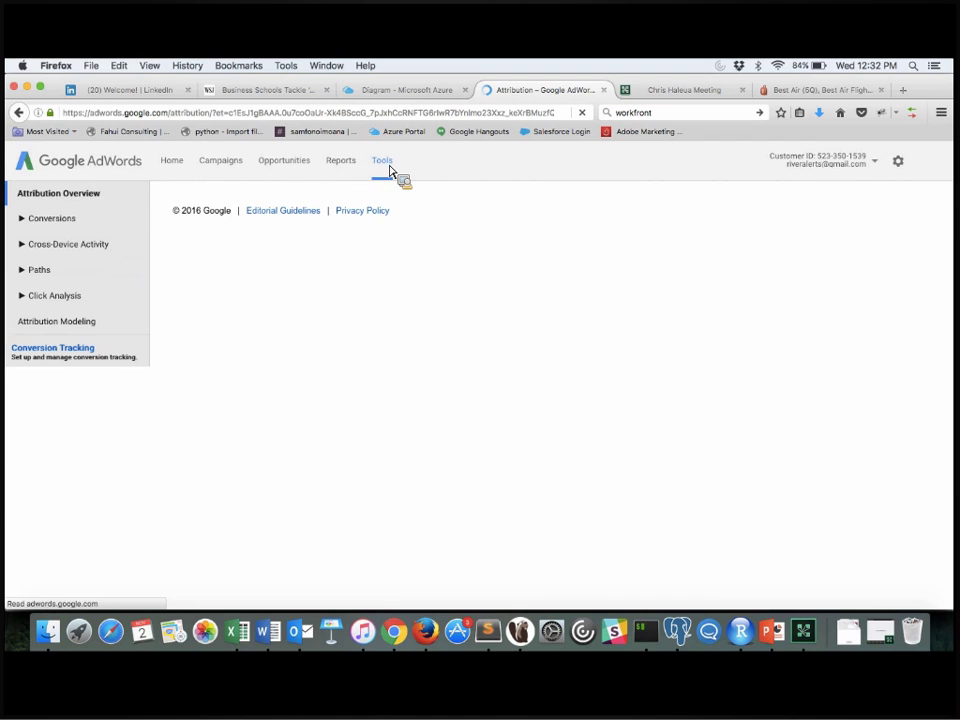
Start a new conversion action from the Conversions page with Import as its source and Conversions from clicks as its type.
left_click(390, 172)
left_click(397, 208)
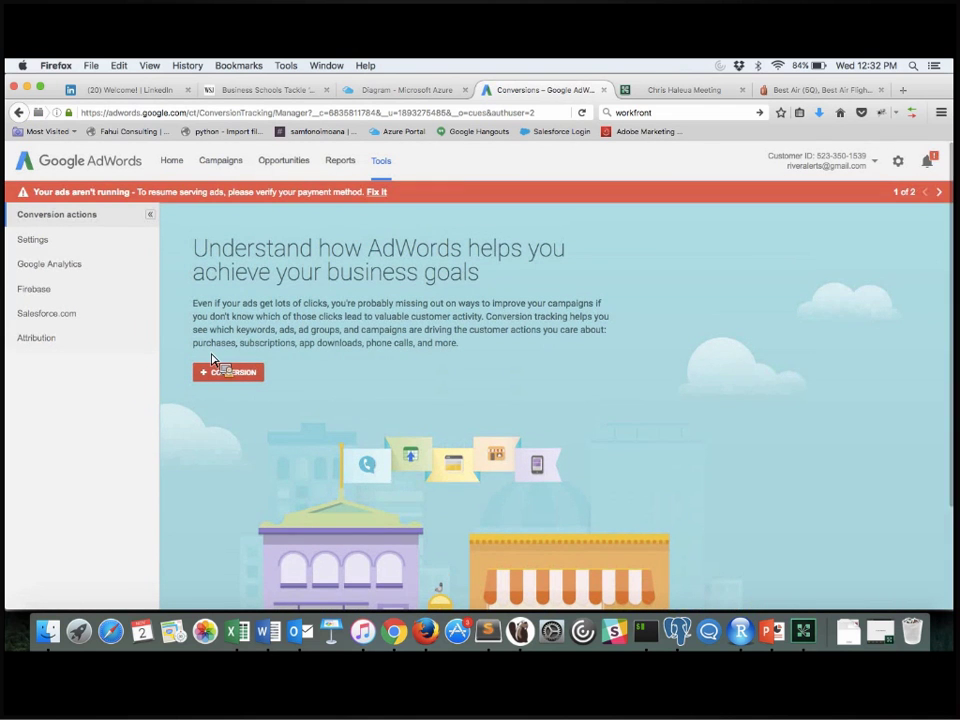
left_click(222, 377)
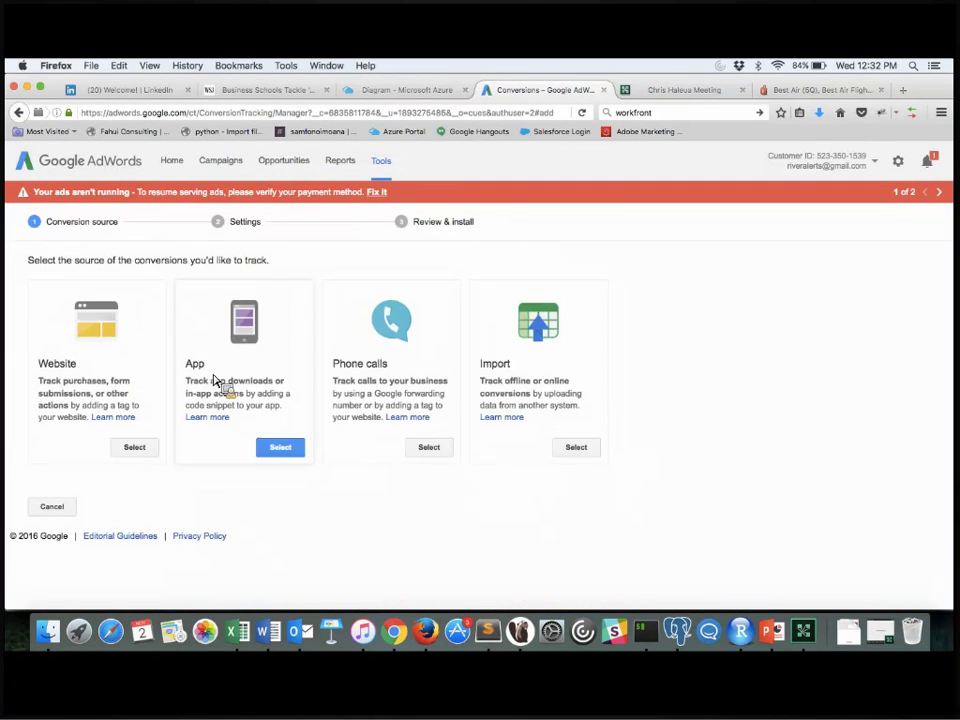
left_click(575, 447)
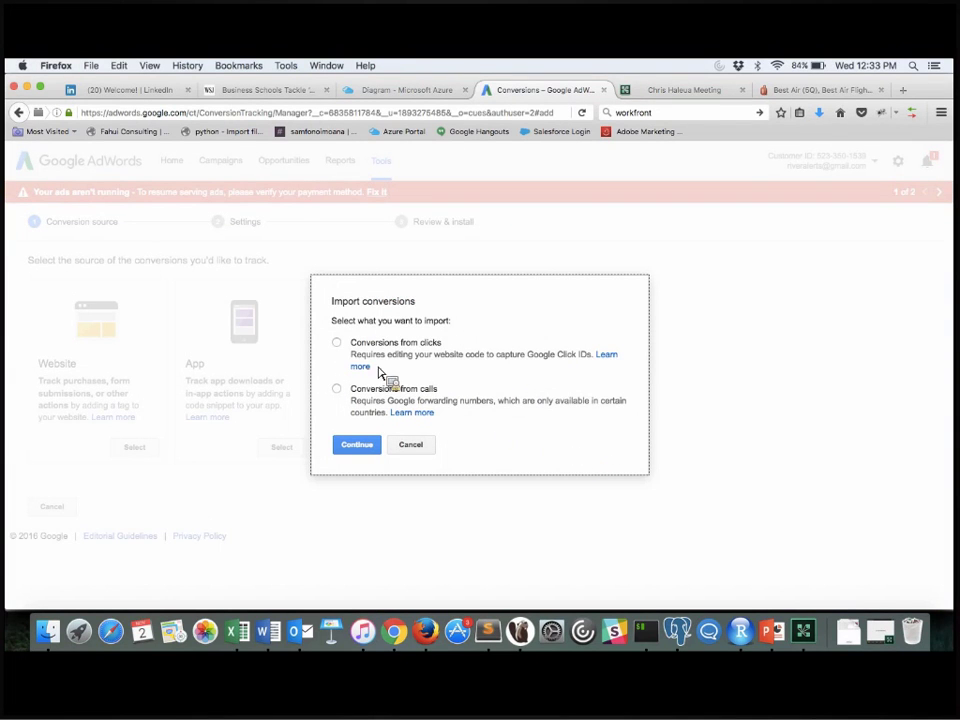
left_click(340, 347)
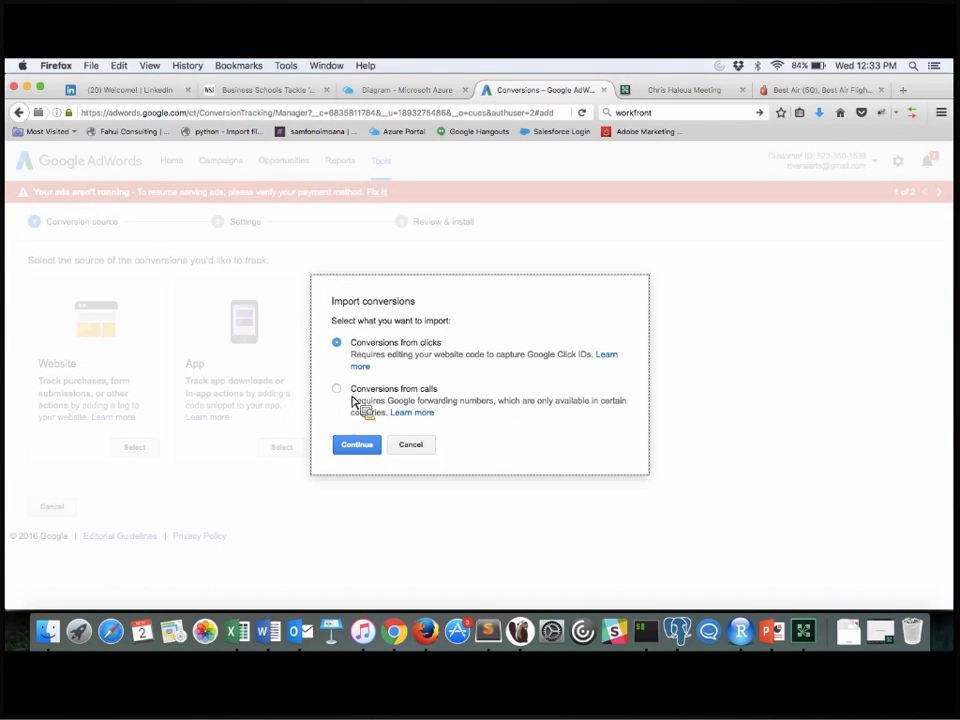
left_click(366, 451)
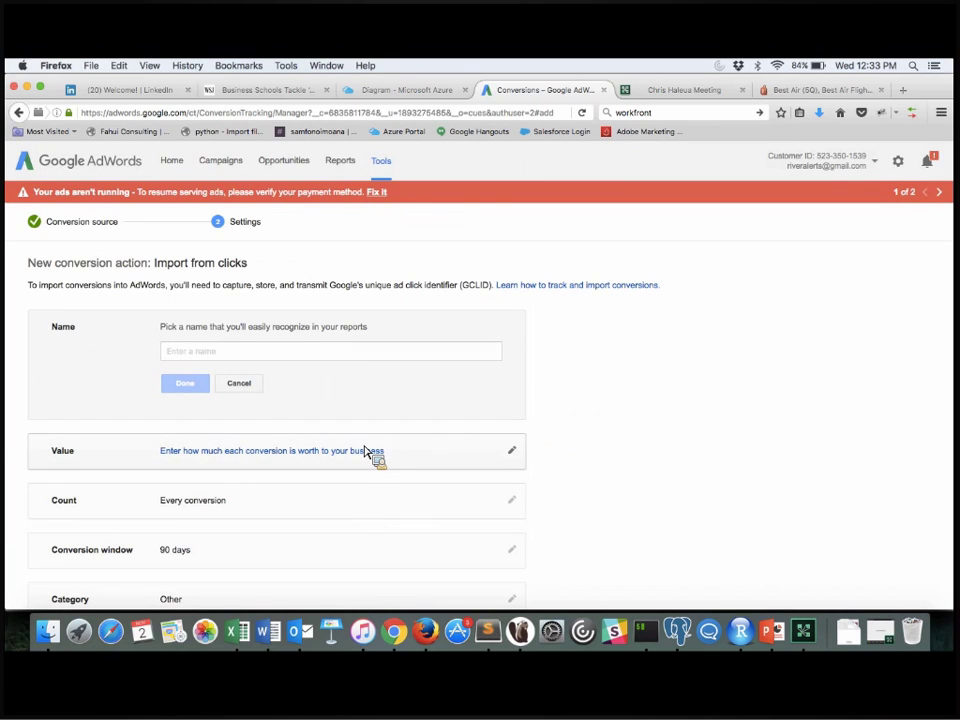
Name the new conversion action Opportunity.
left_click(236, 353)
type("Op")
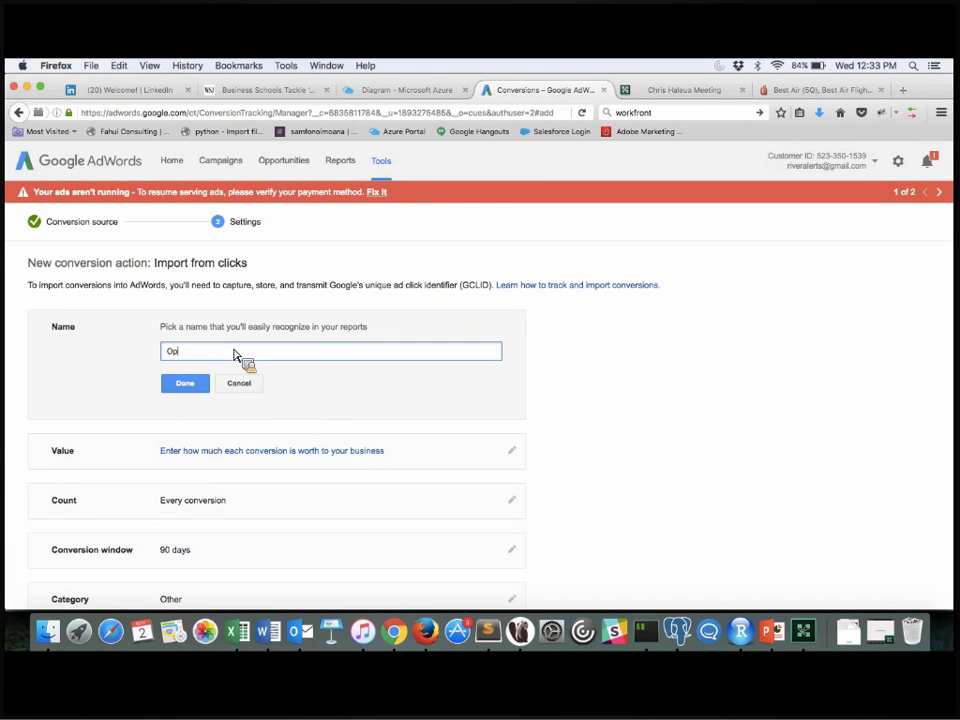
type("portunity")
left_click(203, 386)
Give the conversion action the same value of 1 each time it happens, with no currency set.
left_click(268, 390)
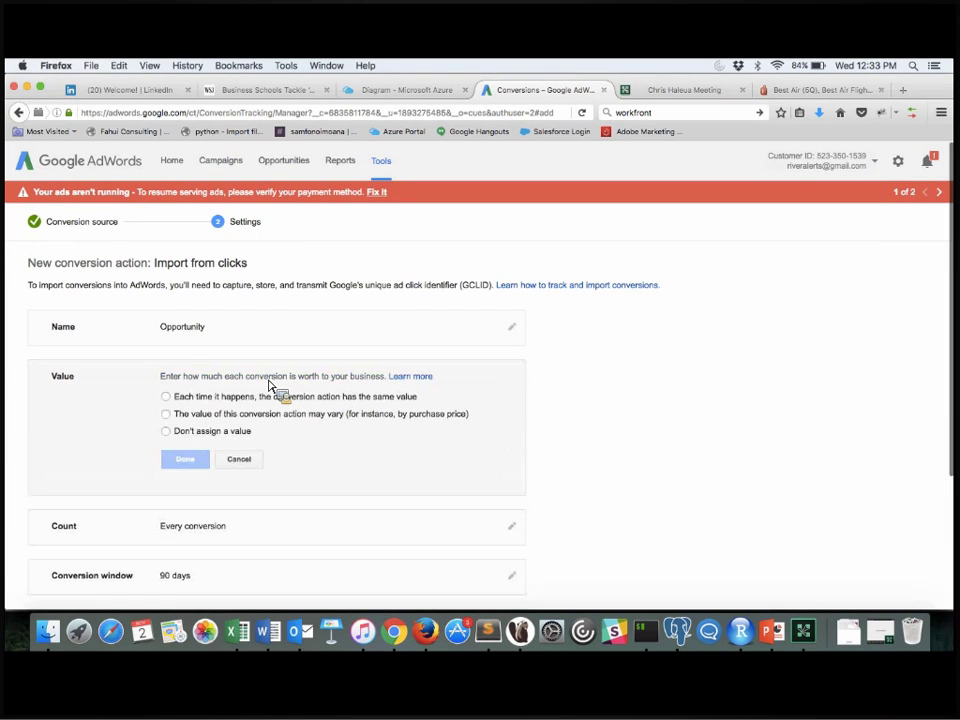
left_click(166, 397)
left_click(248, 420)
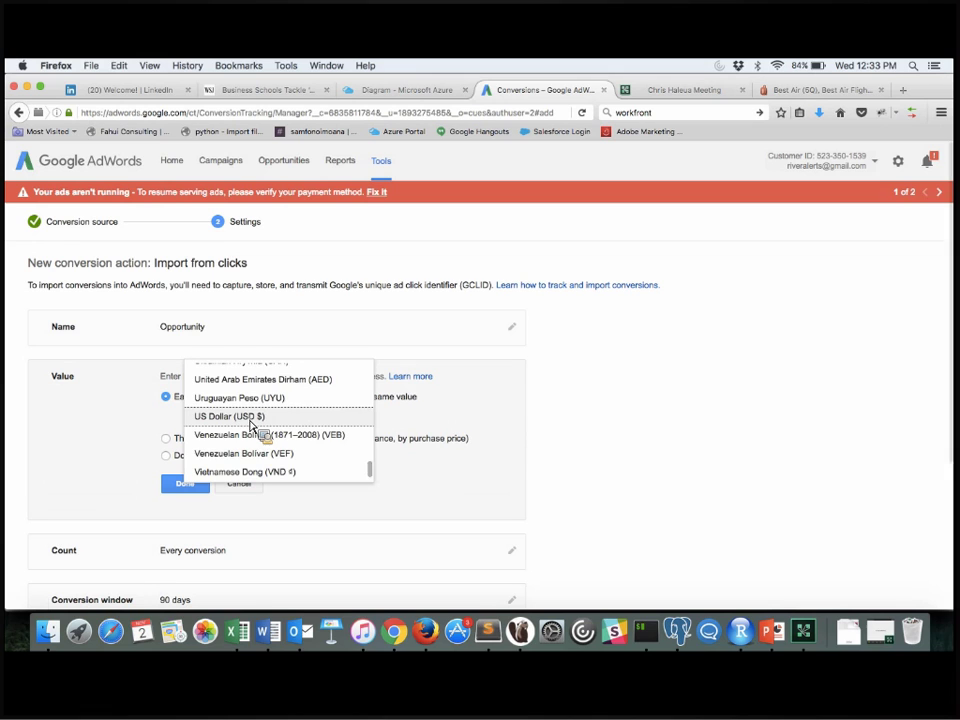
scroll(250, 423, "up", 20)
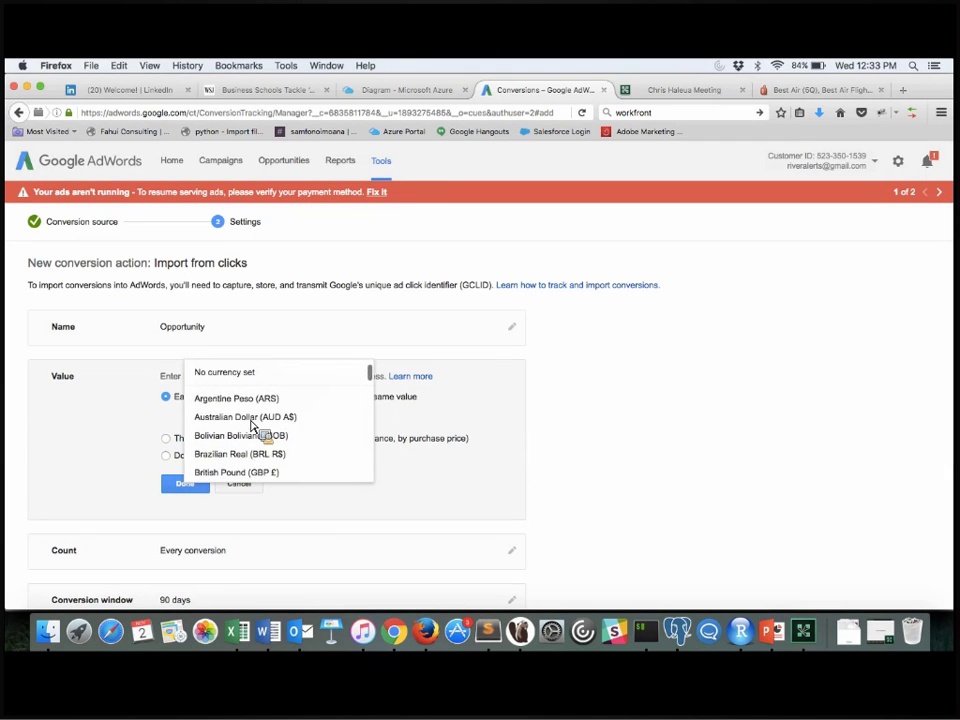
left_click(276, 375)
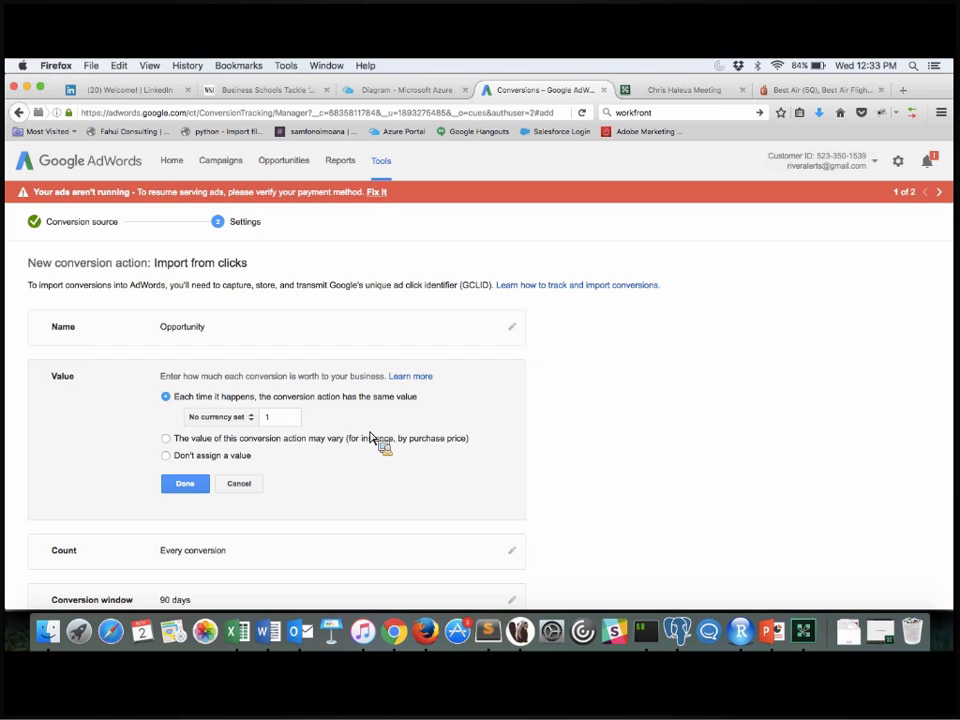
scroll(318, 492, "down", 2)
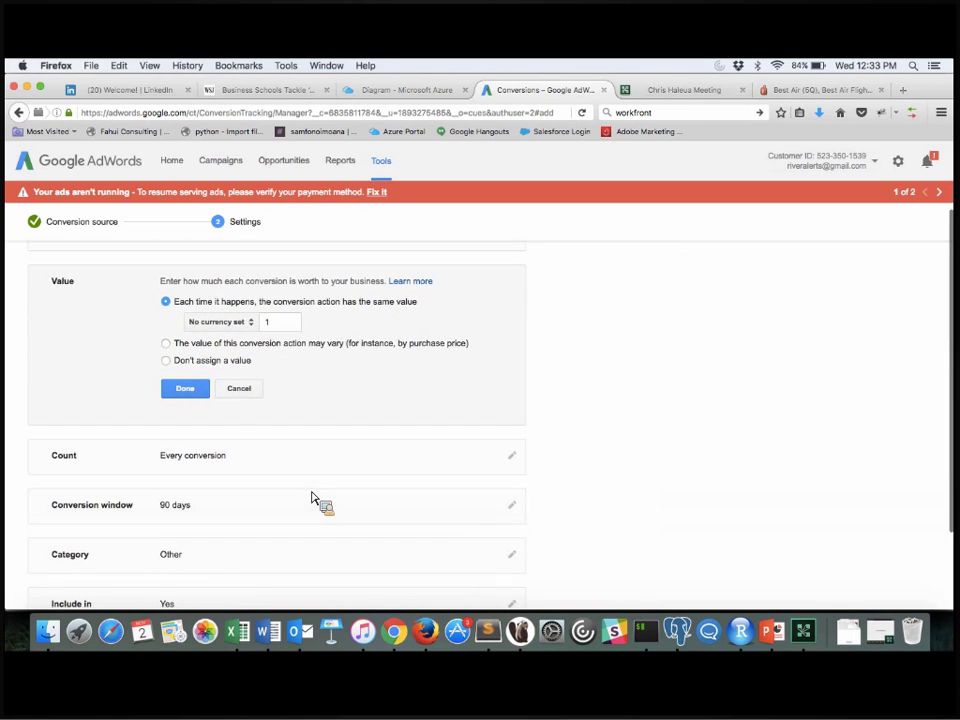
left_click(186, 389)
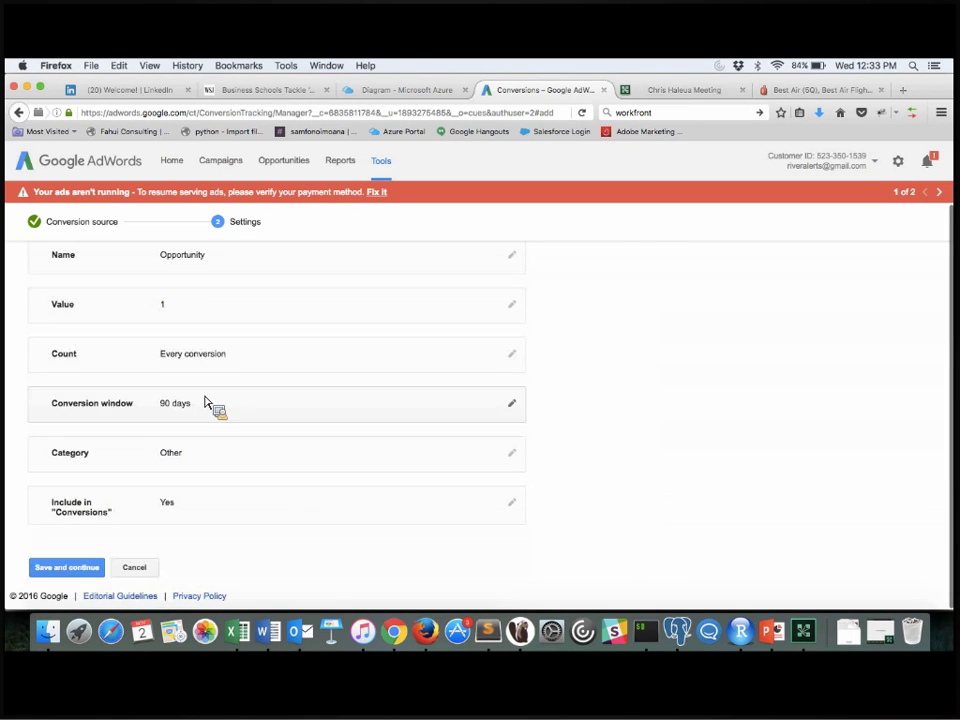
Set the conversion count to One, so each ad click counts as a single conversion.
left_click(264, 370)
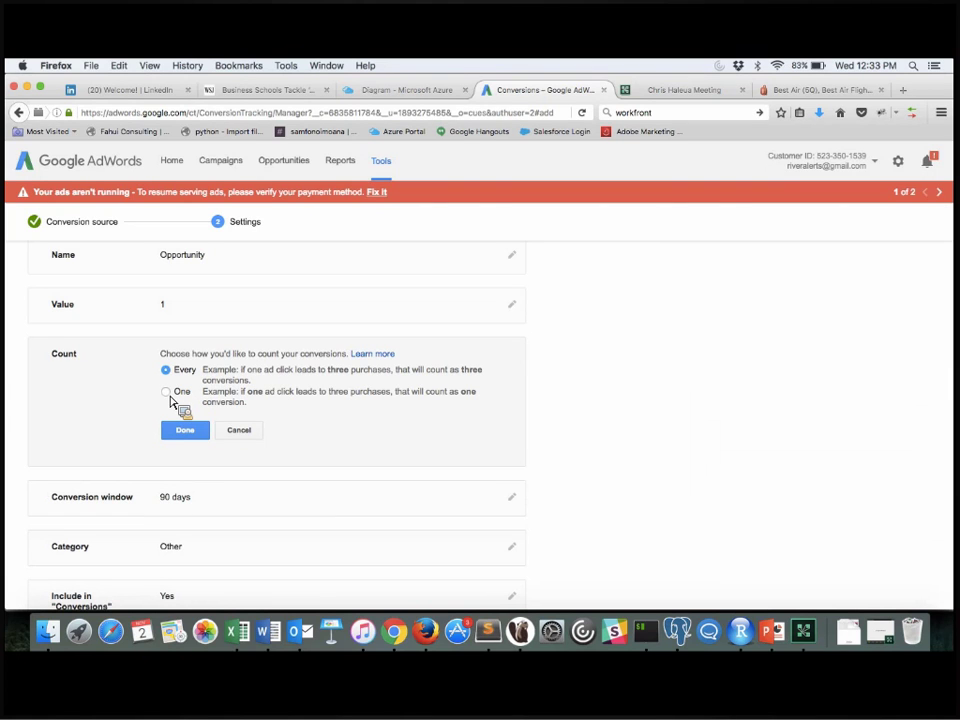
left_click(170, 399)
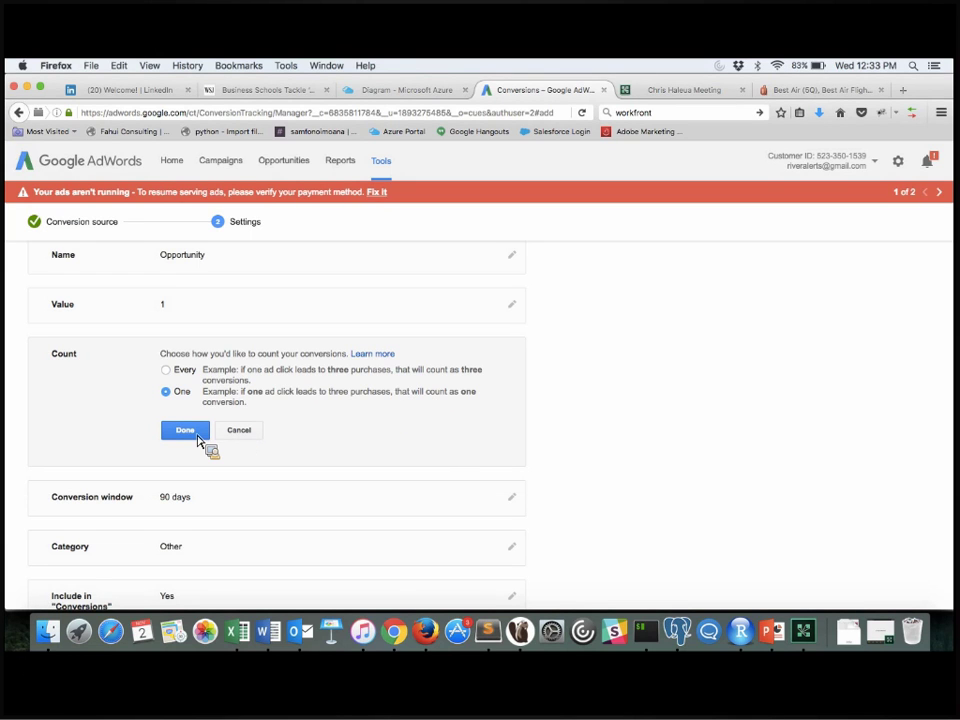
left_click(185, 430)
Check the available conversion window lengths and confirm 90 days.
left_click(240, 403)
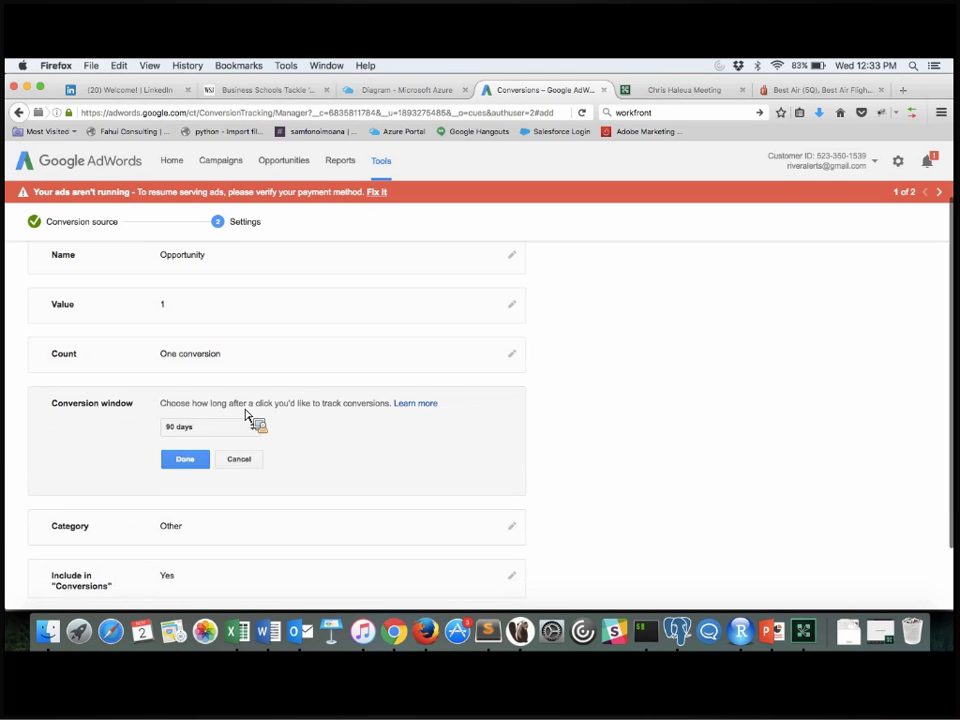
left_click(252, 428)
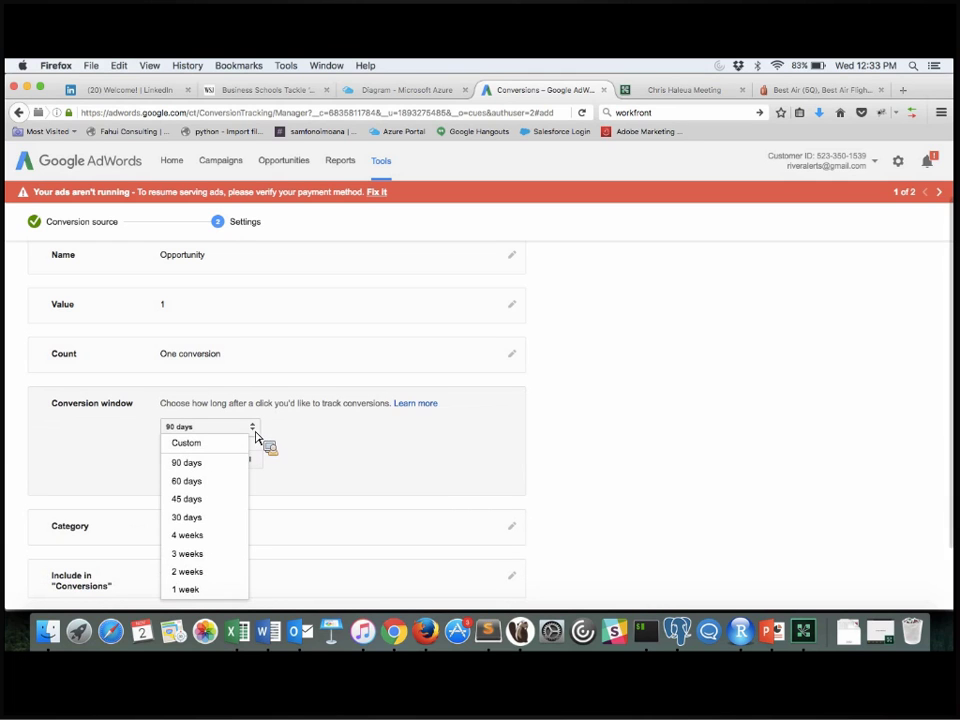
scroll(240, 500, "down", 1)
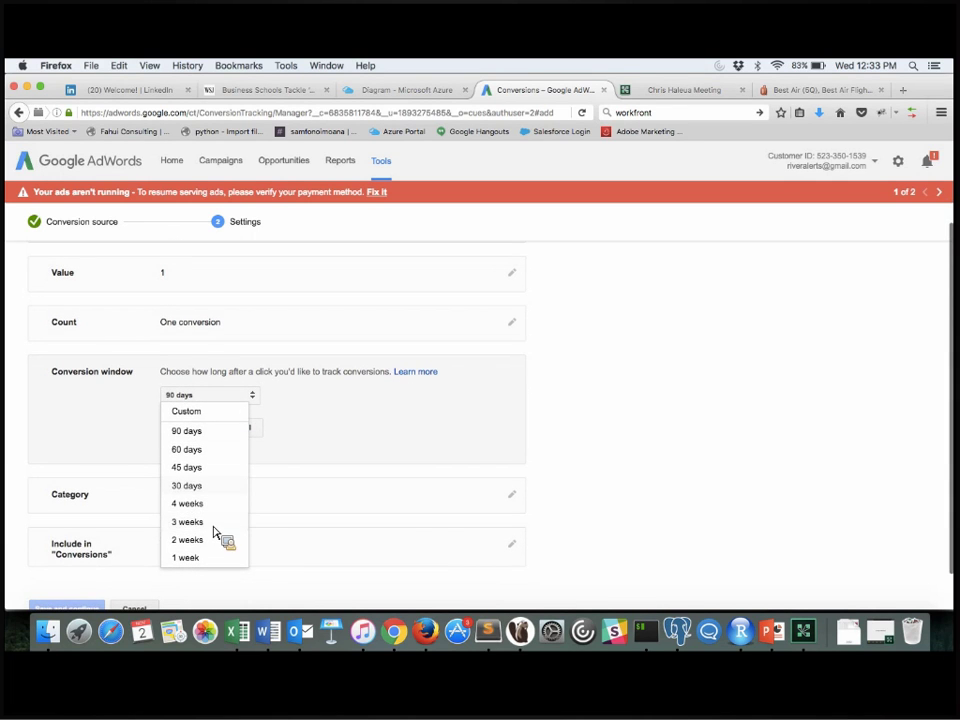
left_click(231, 436)
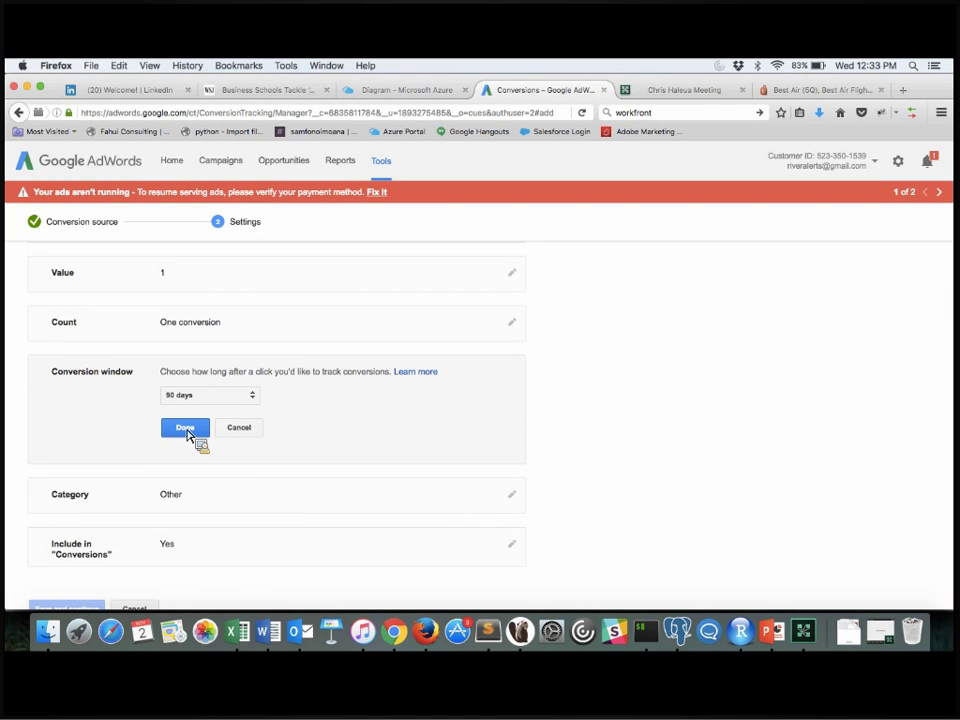
left_click(186, 429)
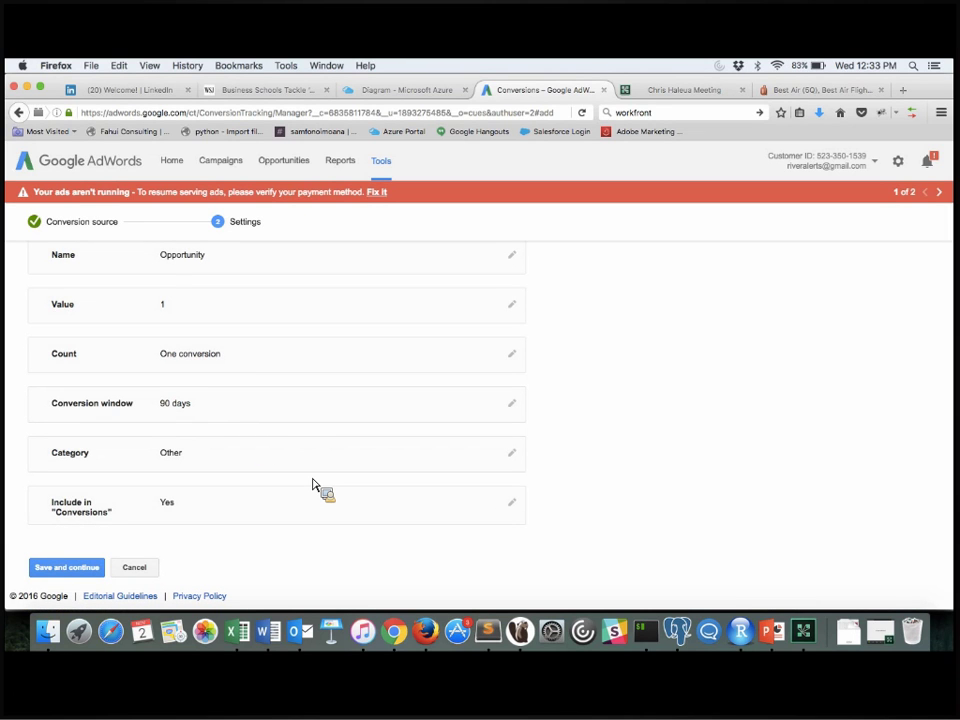
Review the category choices for the conversion action and confirm Other.
left_click(255, 460)
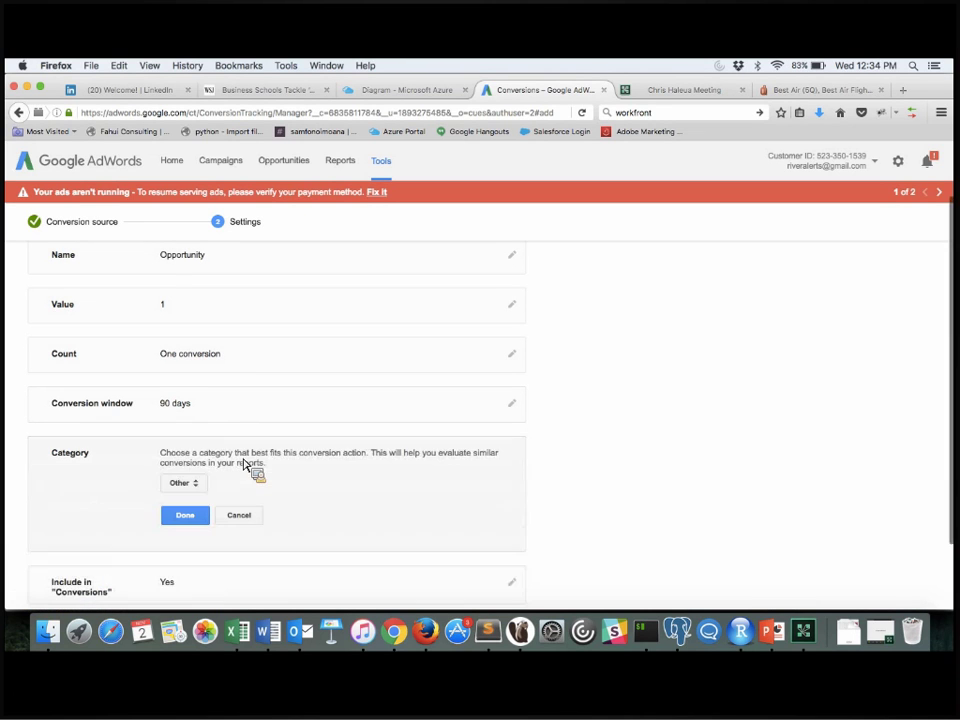
left_click(199, 488)
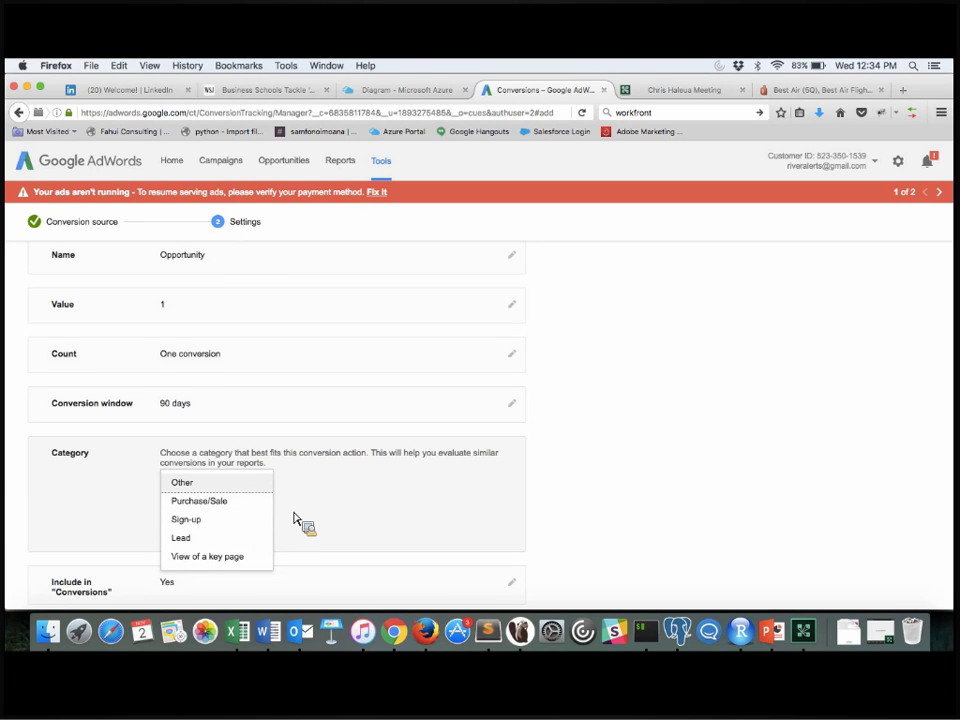
key("Escape")
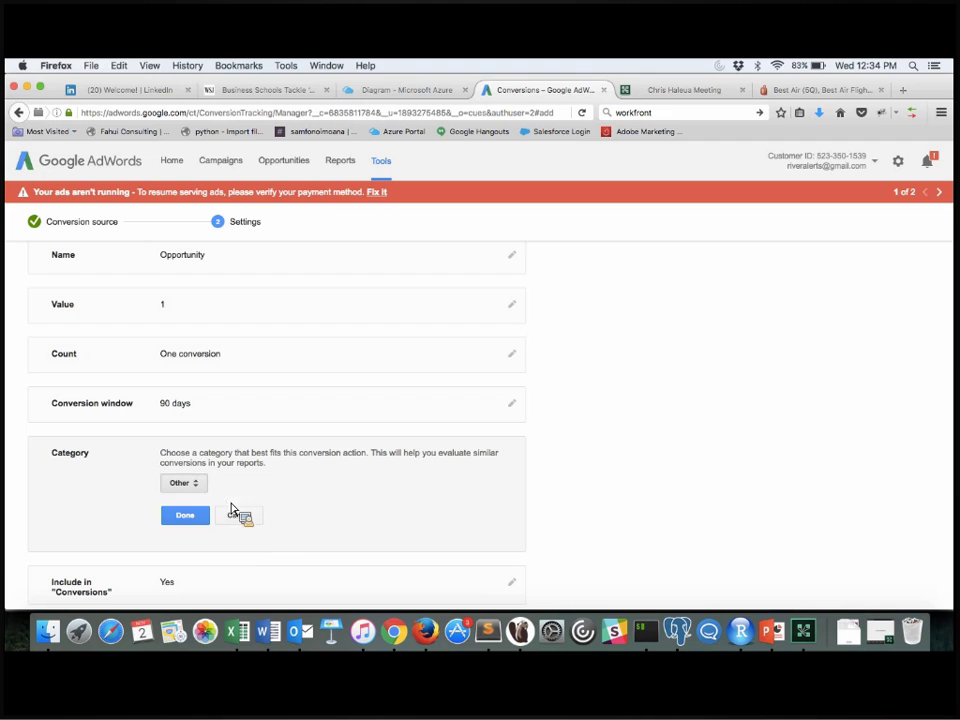
left_click(185, 483)
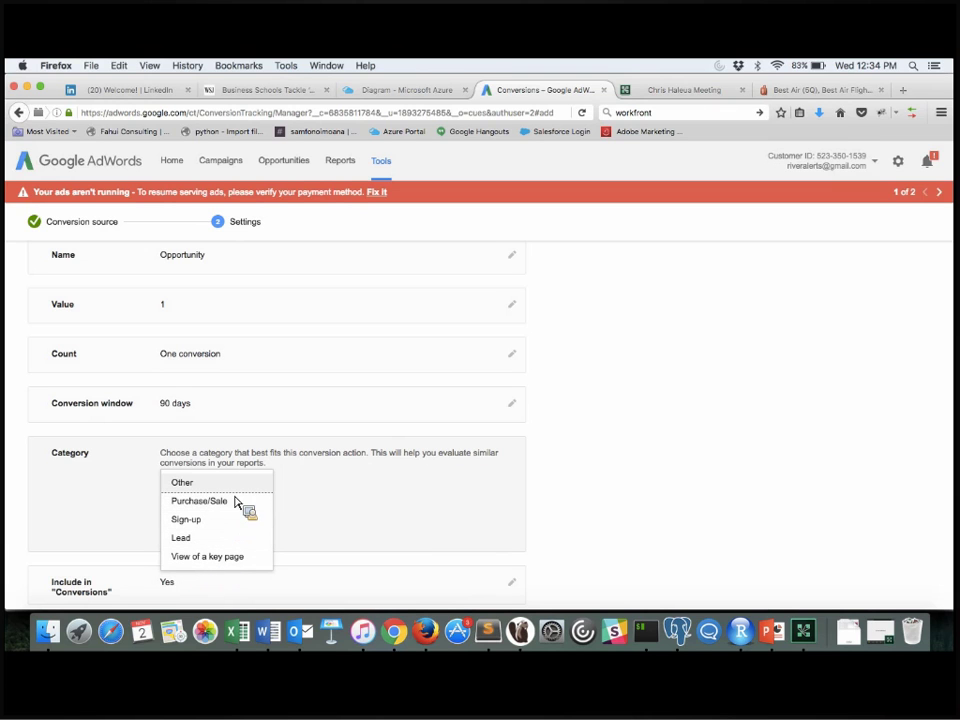
left_click(335, 503)
scroll(335, 503, "down", 3)
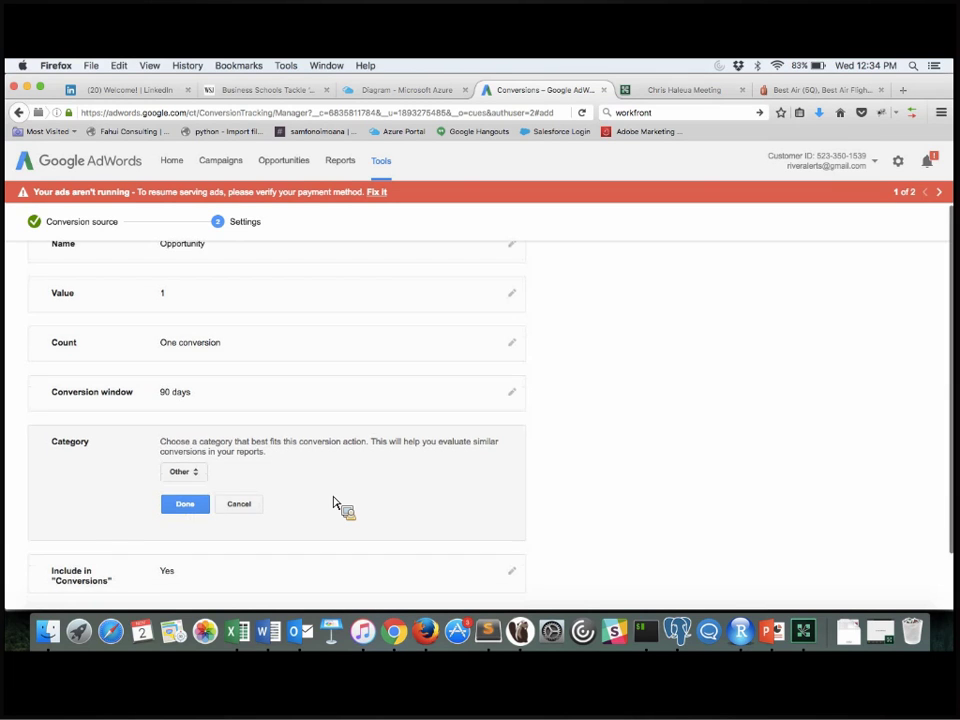
left_click(190, 440)
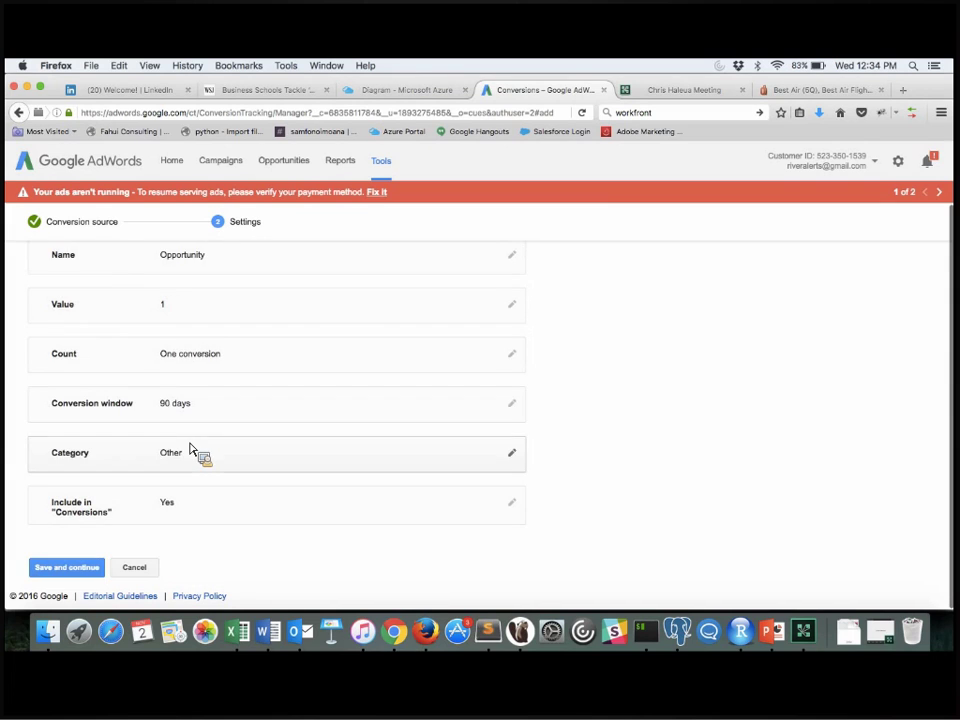
Keep the action included in the "Conversions" column, save the new conversion action and dismiss the closing notice.
left_click(209, 506)
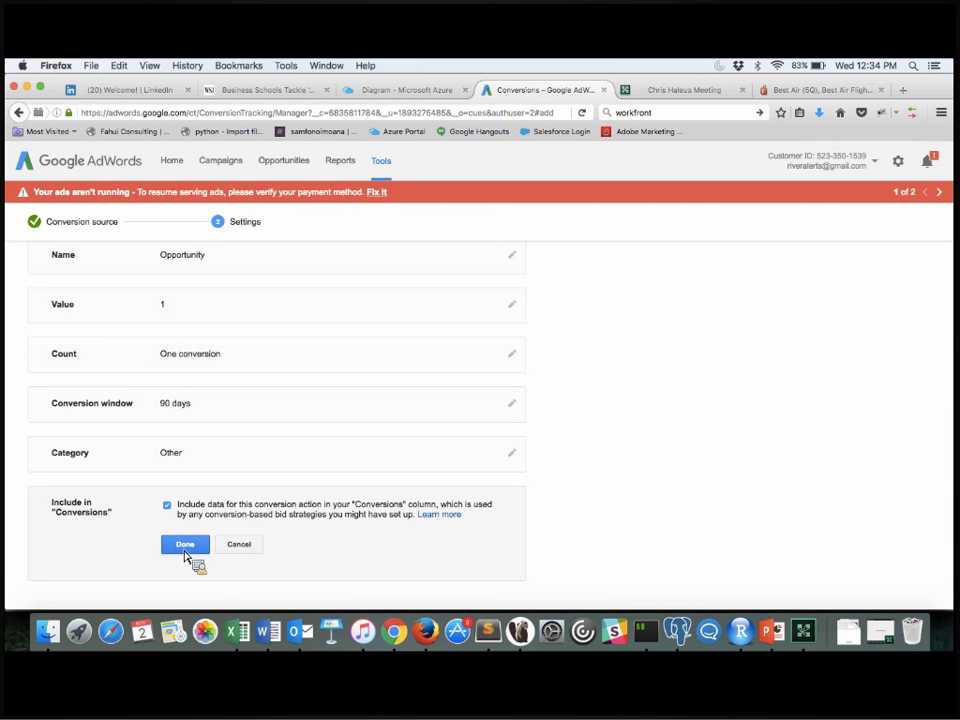
left_click(185, 556)
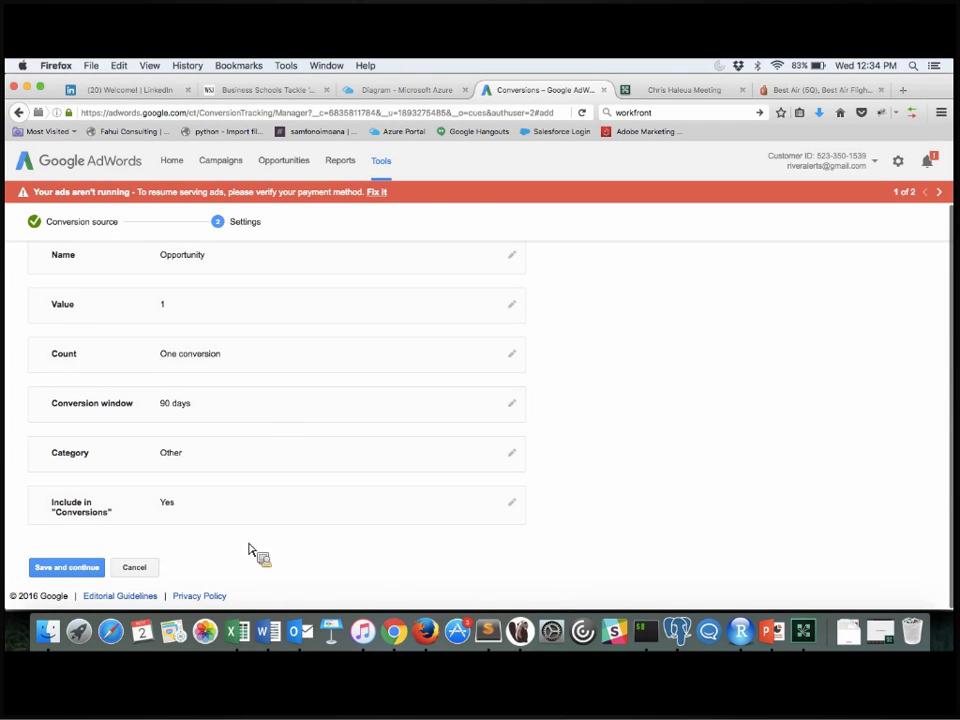
left_click(77, 574)
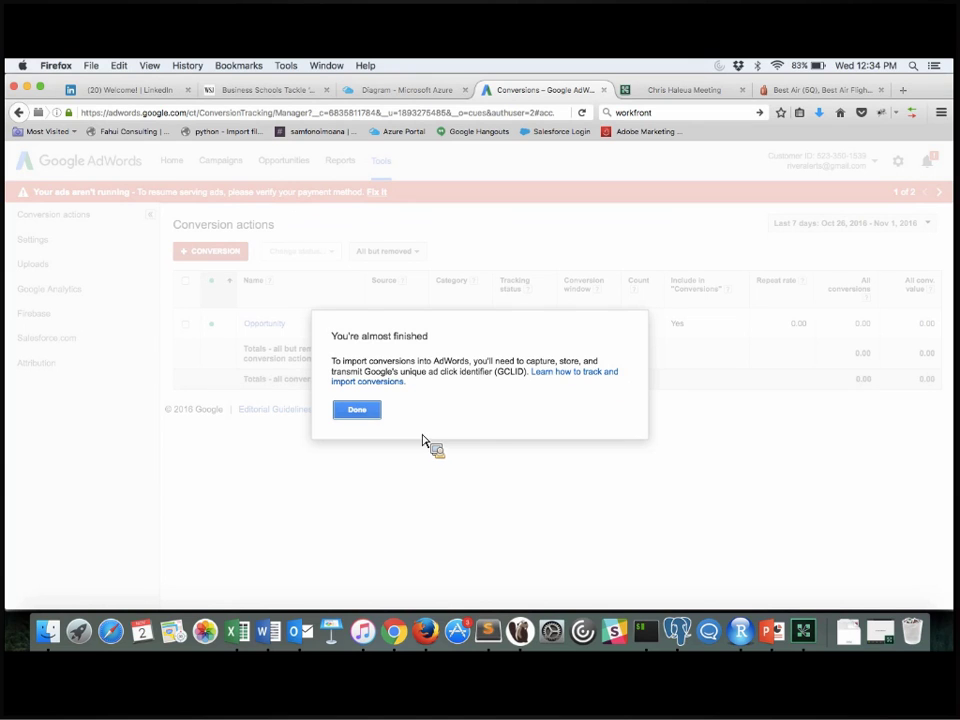
left_click(357, 417)
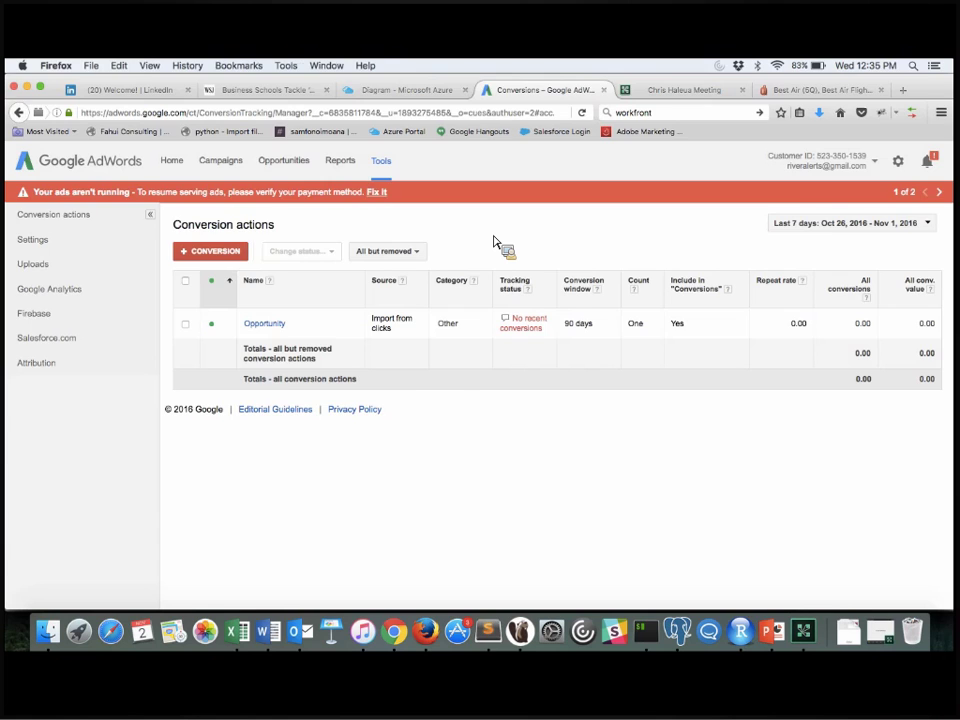
Switch to PowerPoint, present the Step 4 slide and the Step 5 slide on exporting conversions, and end the slide show.
key("super+Tab")
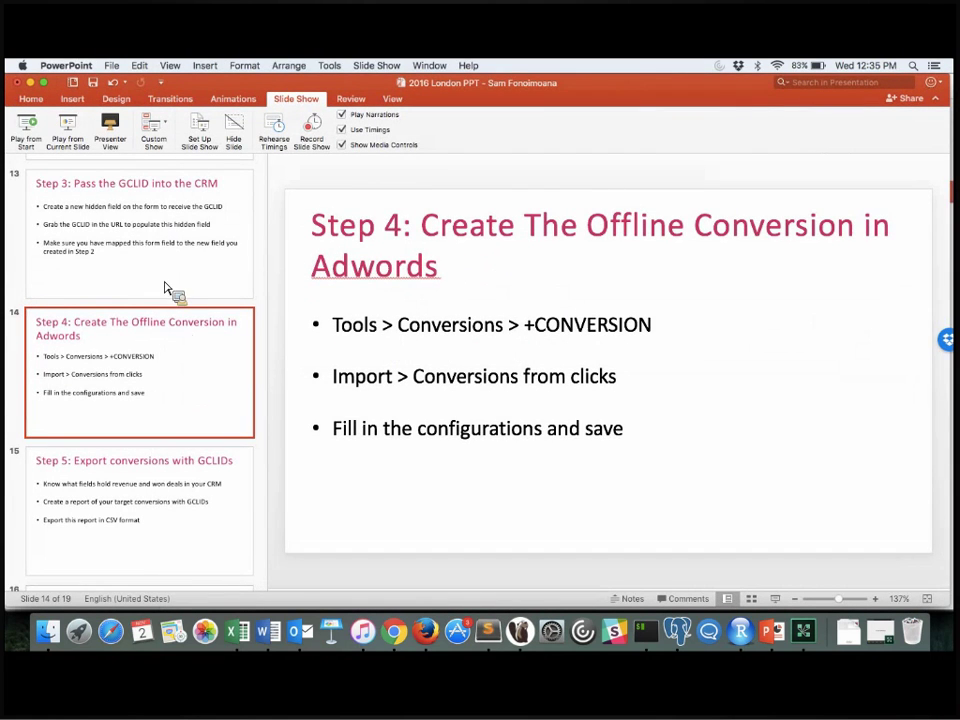
left_click(52, 140)
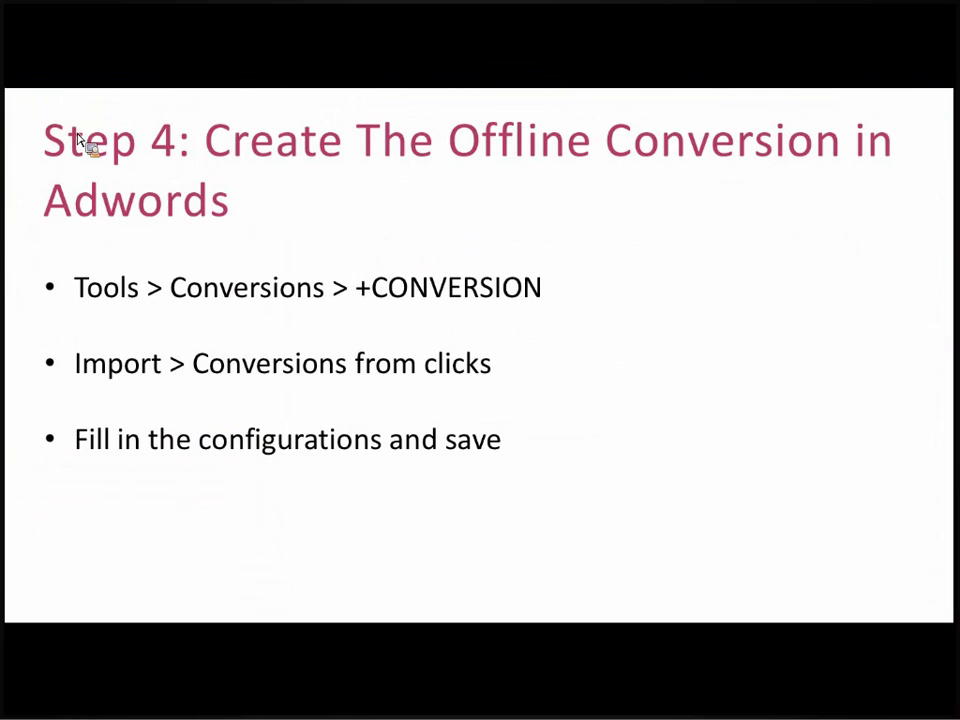
left_click(80, 140)
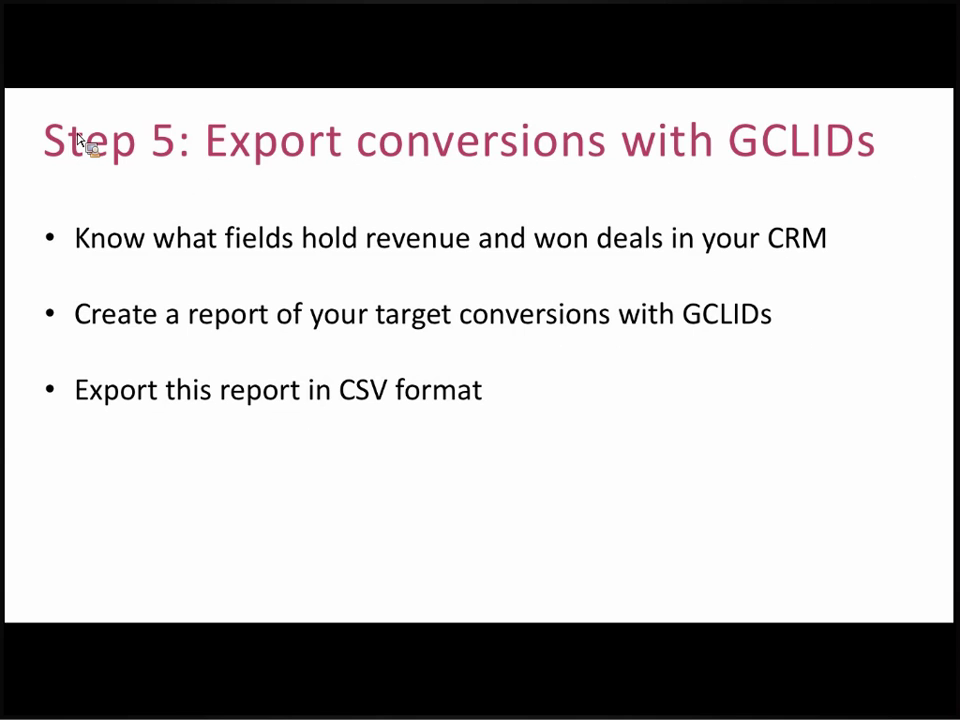
key("Escape")
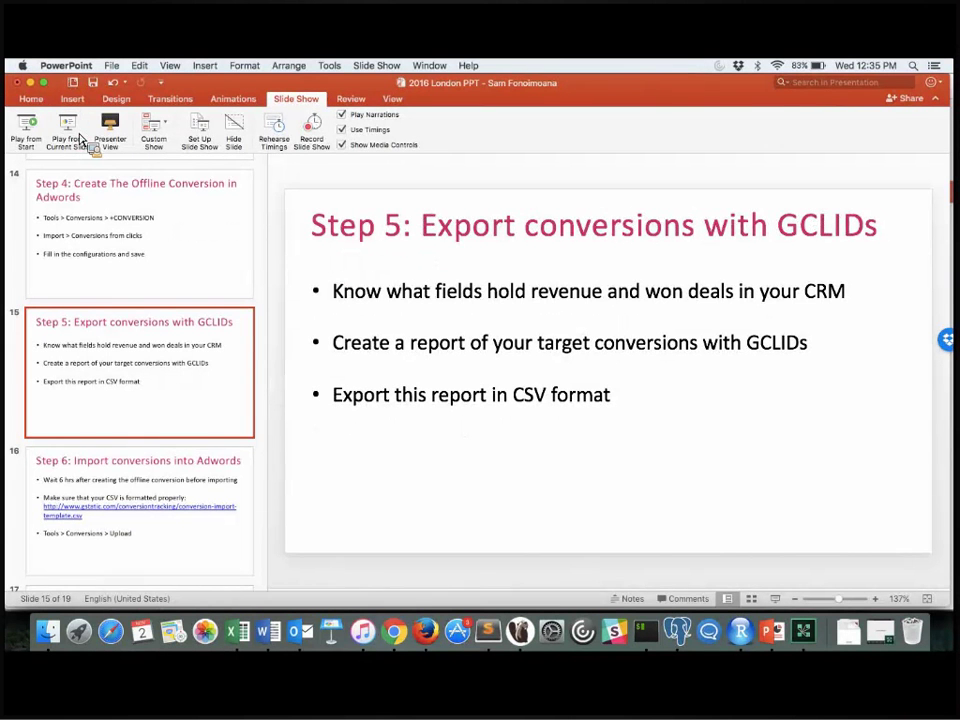
Switch to Excel and view the exported CreatedDate and GCLID__c data and the column headers of the 858Chats workbook.
left_click(237, 632)
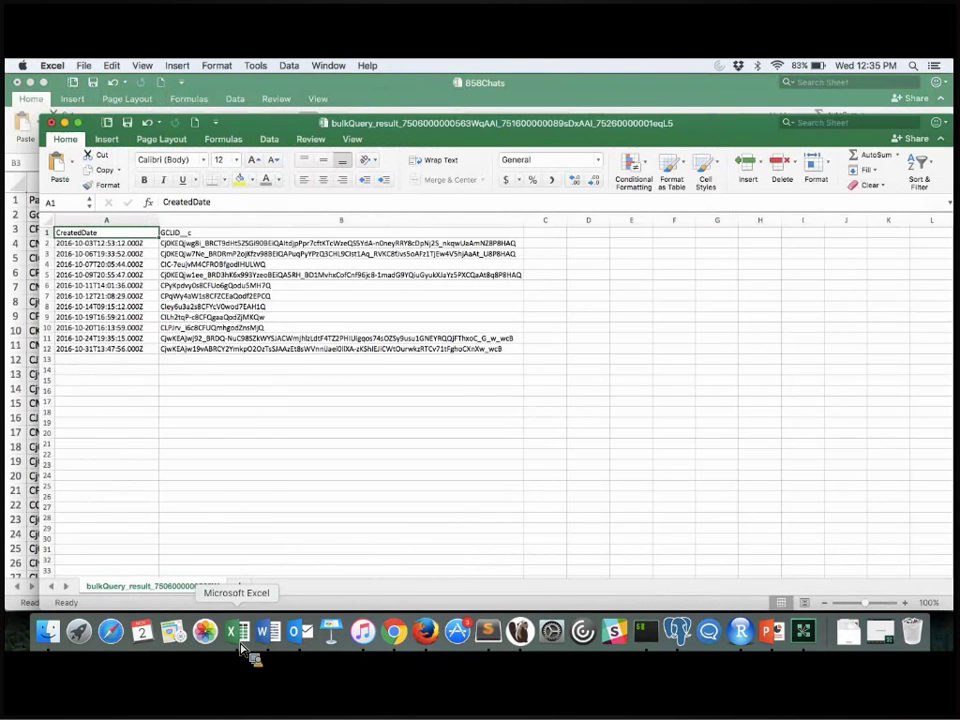
left_click(466, 244)
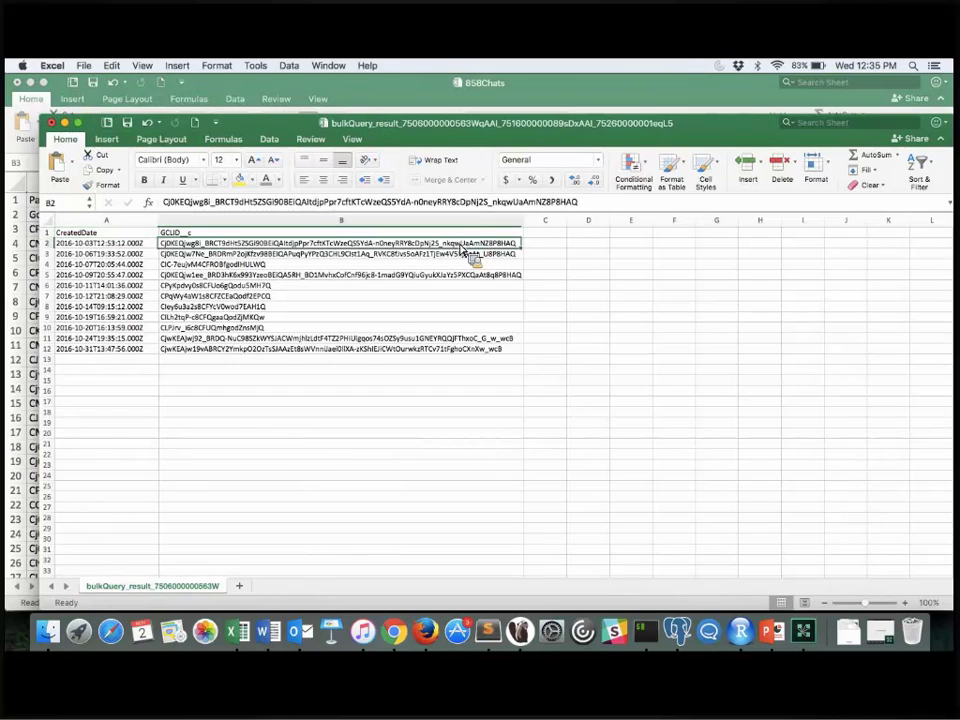
key("super+grave")
left_click(461, 250)
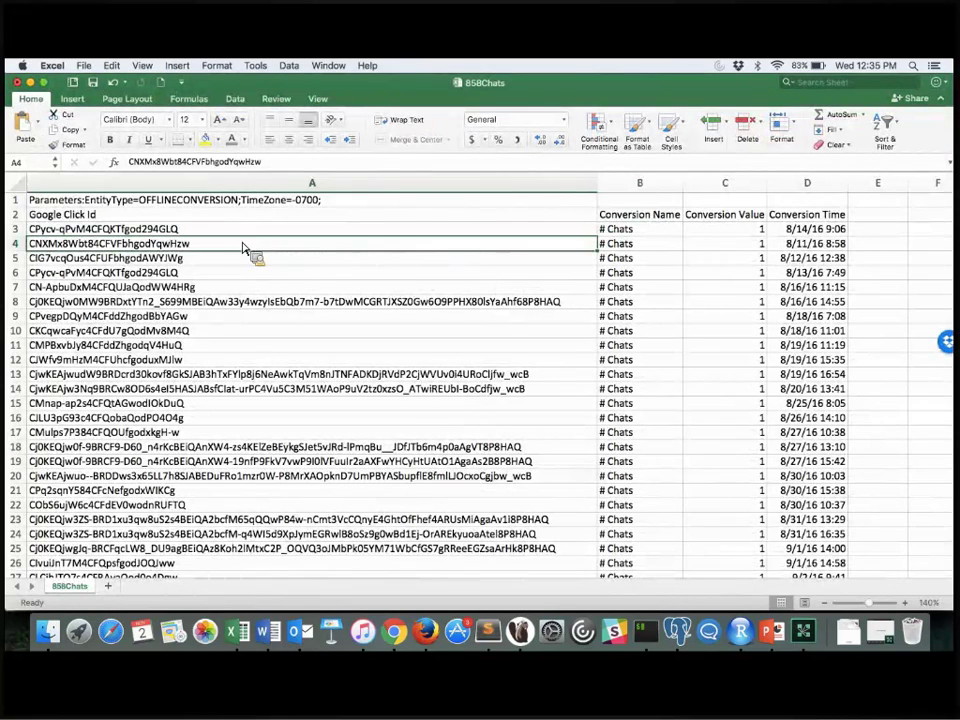
left_click(234, 218)
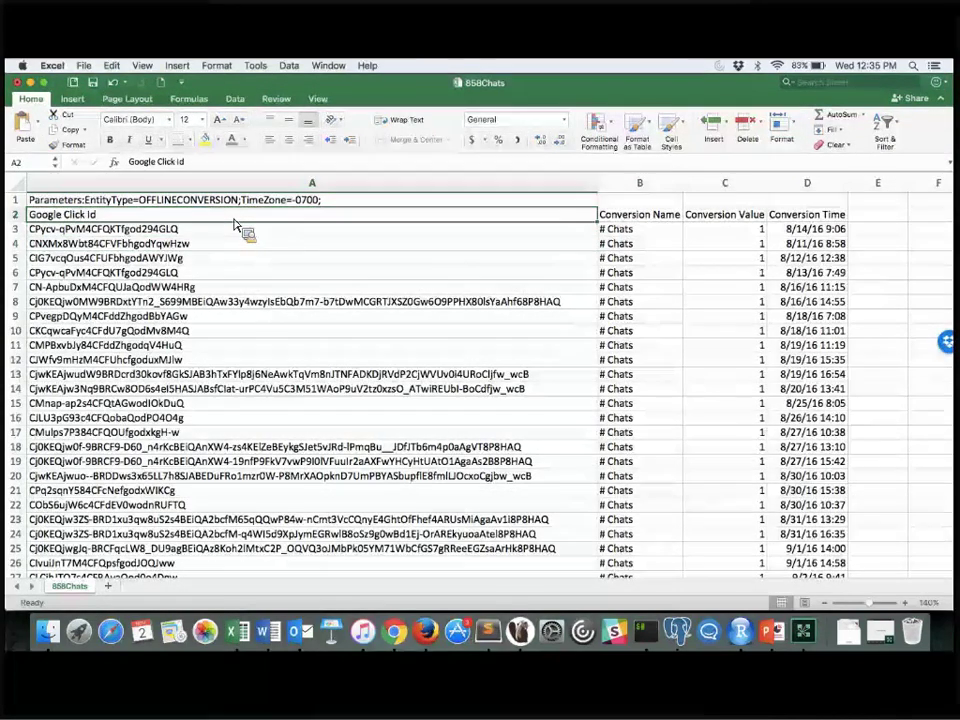
Bring up the longer bulkQuery_result workbook, look through its created dates and GCLIDs, and return to the first GCLID.
key("super+grave")
key("ctrl+Home")
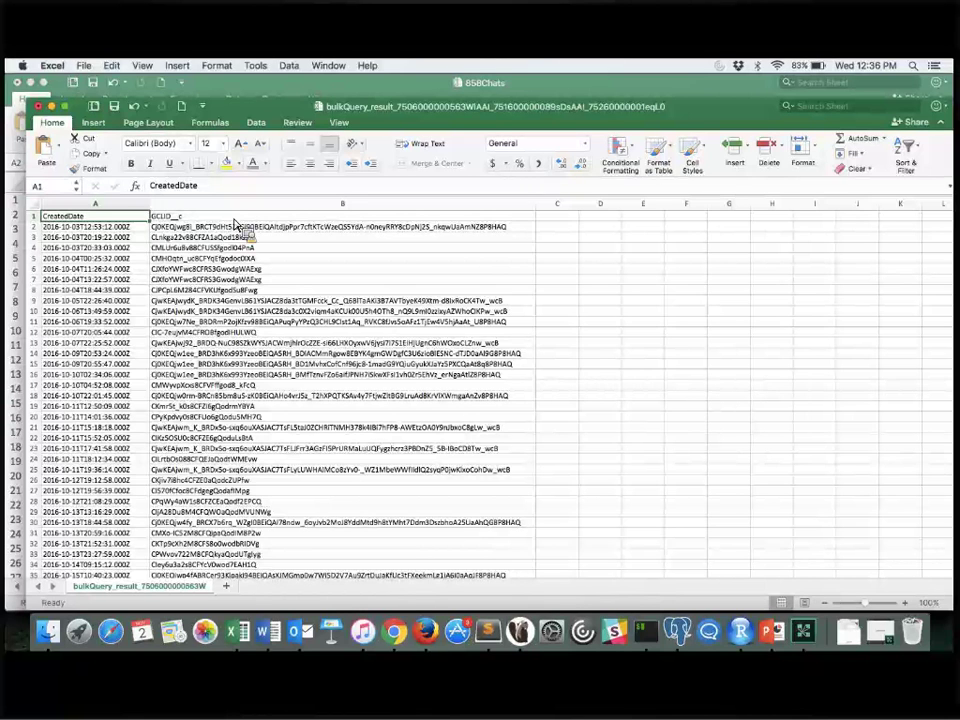
key("Down")
key("Down")
key("Down")
key("Down")
key("Down")
key("Down")
key("Down")
key("Down")
key("Down")
key("Down")
key("Down")
key("Down")
key("Down")
key("Down")
key("Down")
key("Down")
key("Down")
key("Down")
key("Down")
key("Down")
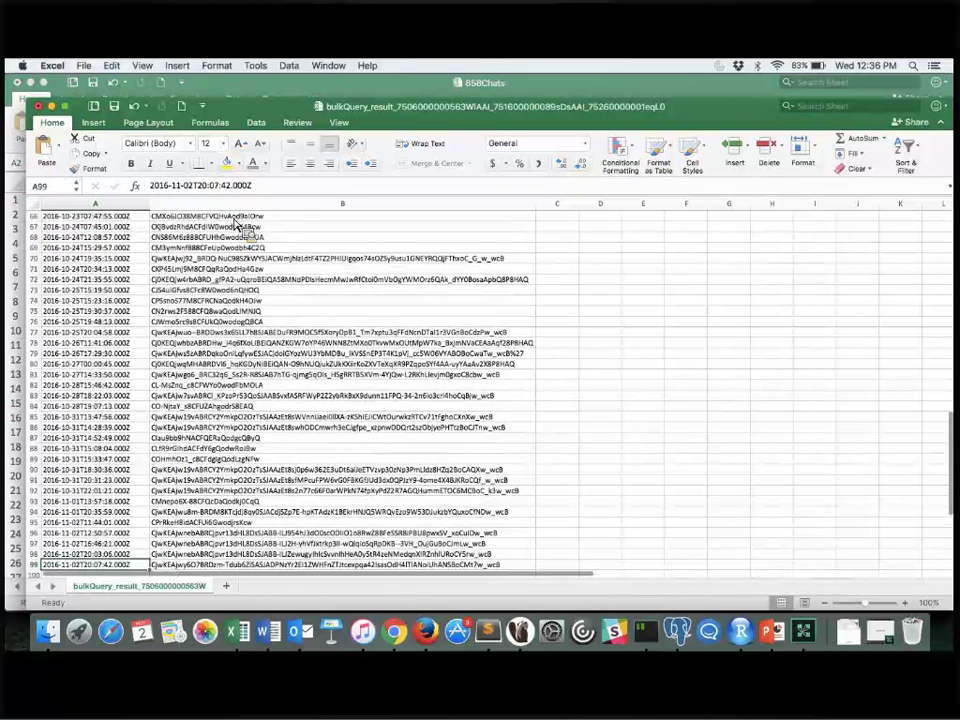
key("ctrl+Home")
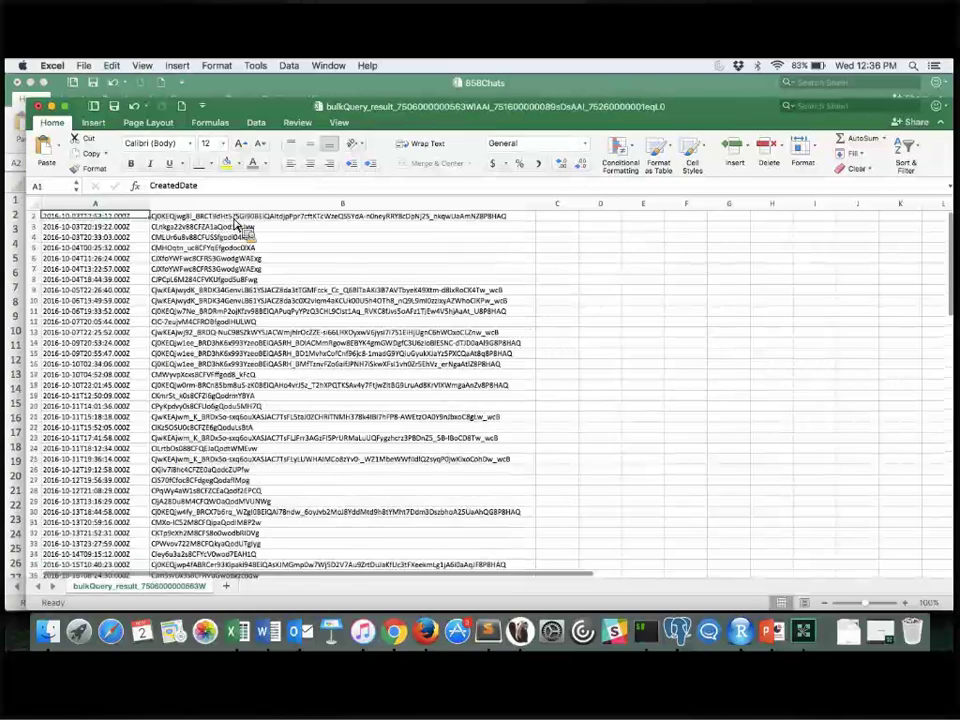
left_click(236, 224)
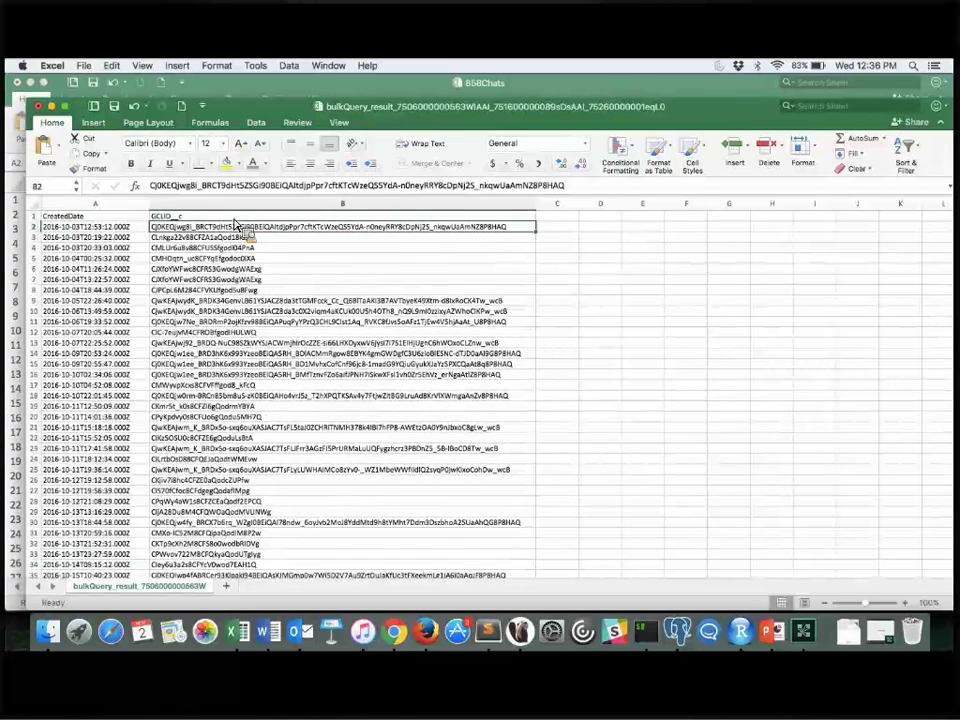
Select all created dates in the CreatedDate column, and return to the first date in row 2.
key("Left")
key("ctrl+shift+Down")
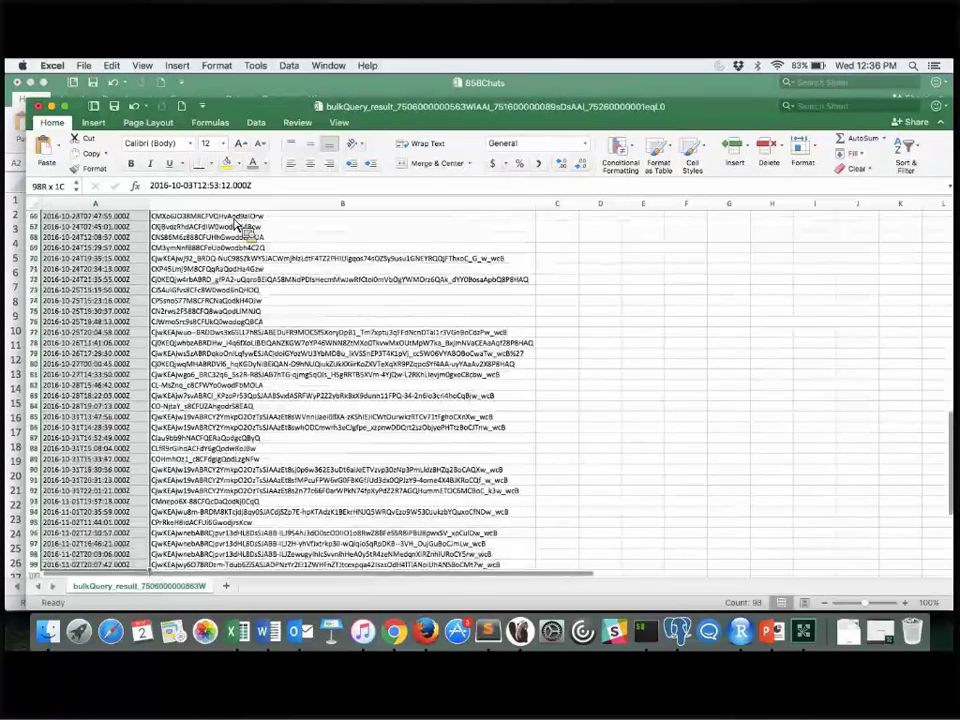
key("ctrl+shift+Up")
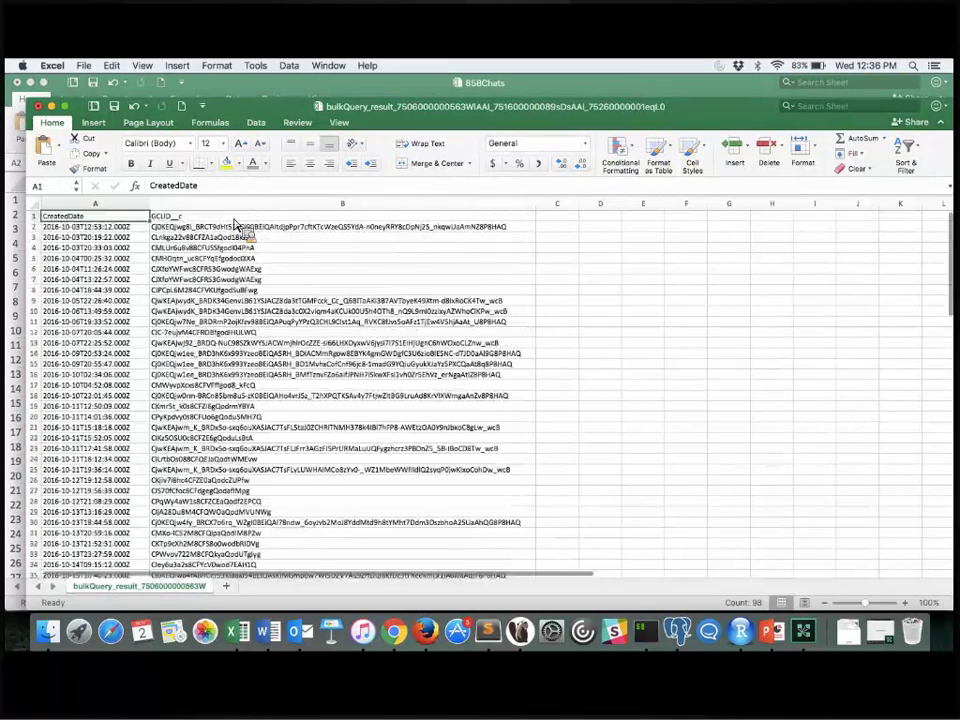
left_click(236, 224)
key("Left")
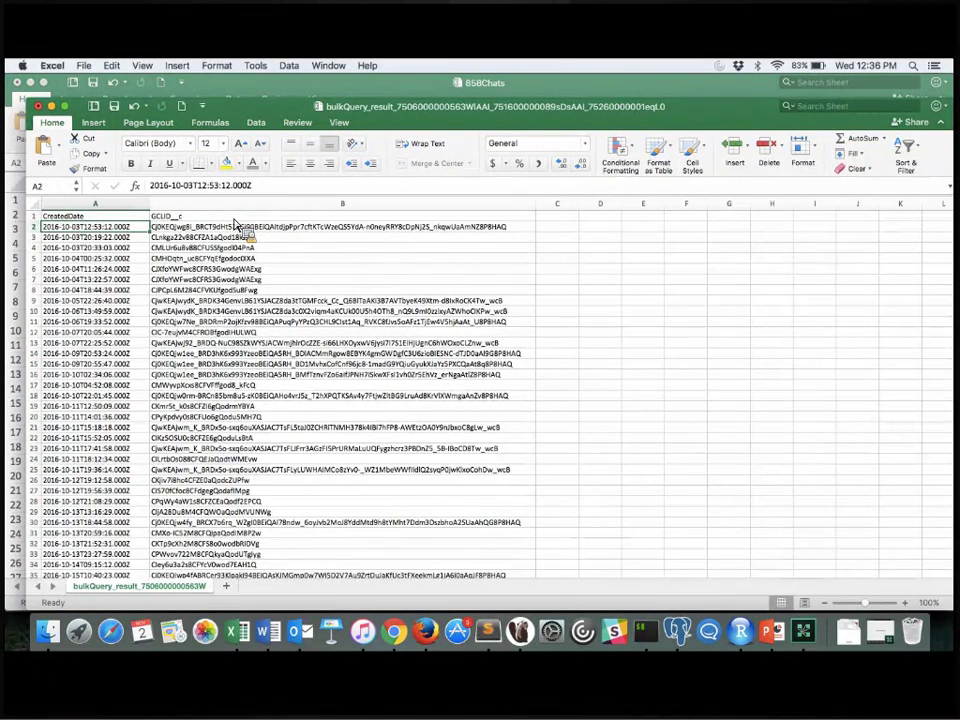
key("Down")
key("Up")
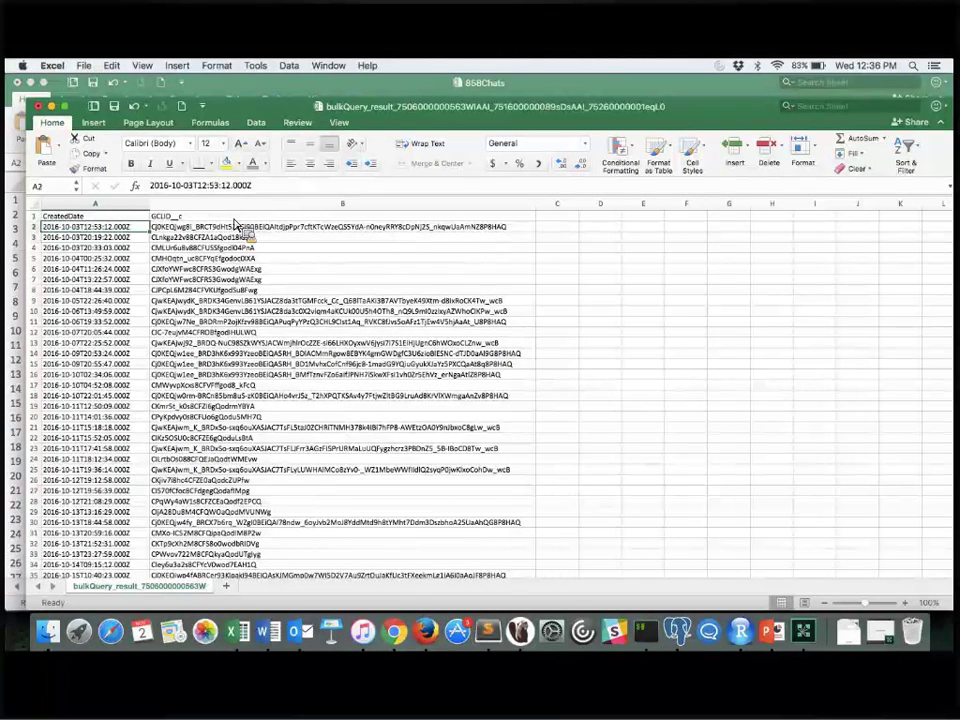
Select all entries in the GCLID__c column and return to the first created date.
key("Right")
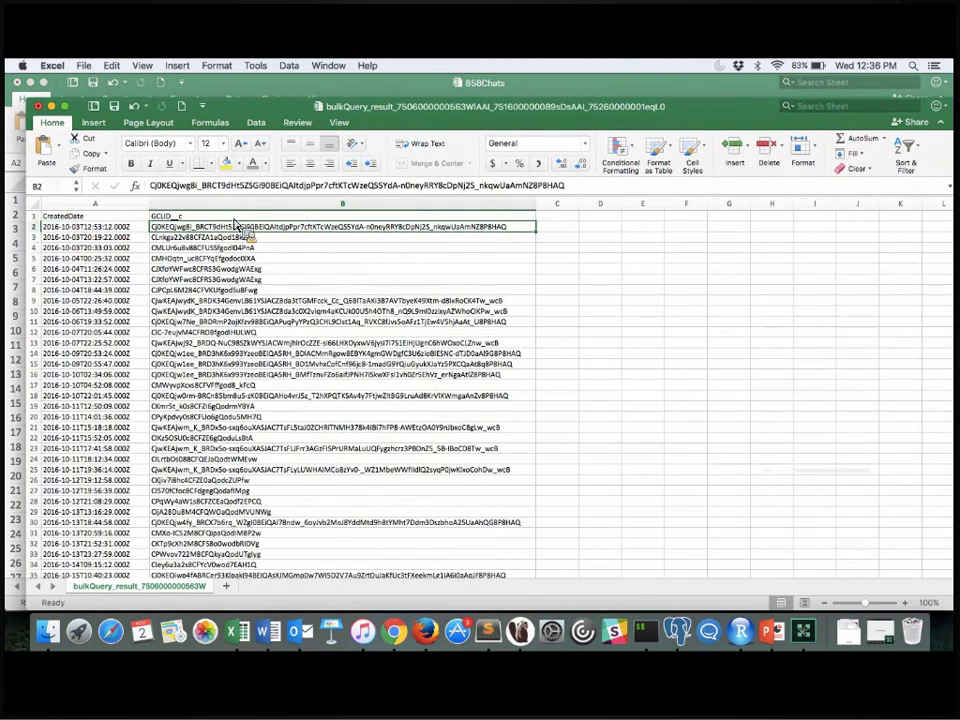
key("ctrl+shift+Down")
key("ctrl+Up")
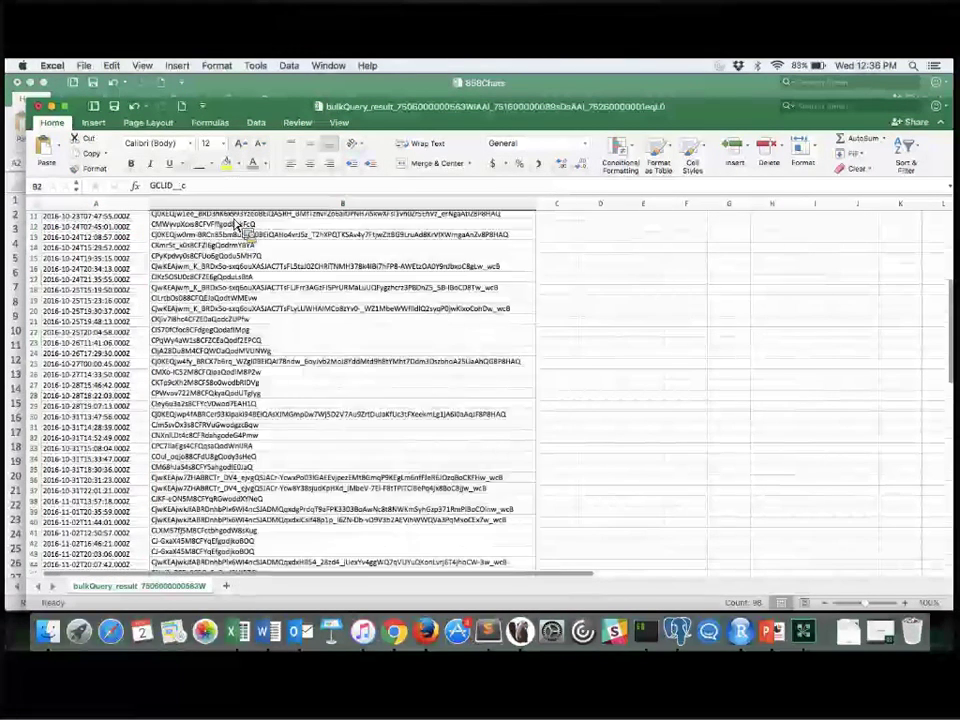
key("Left")
key("Down")
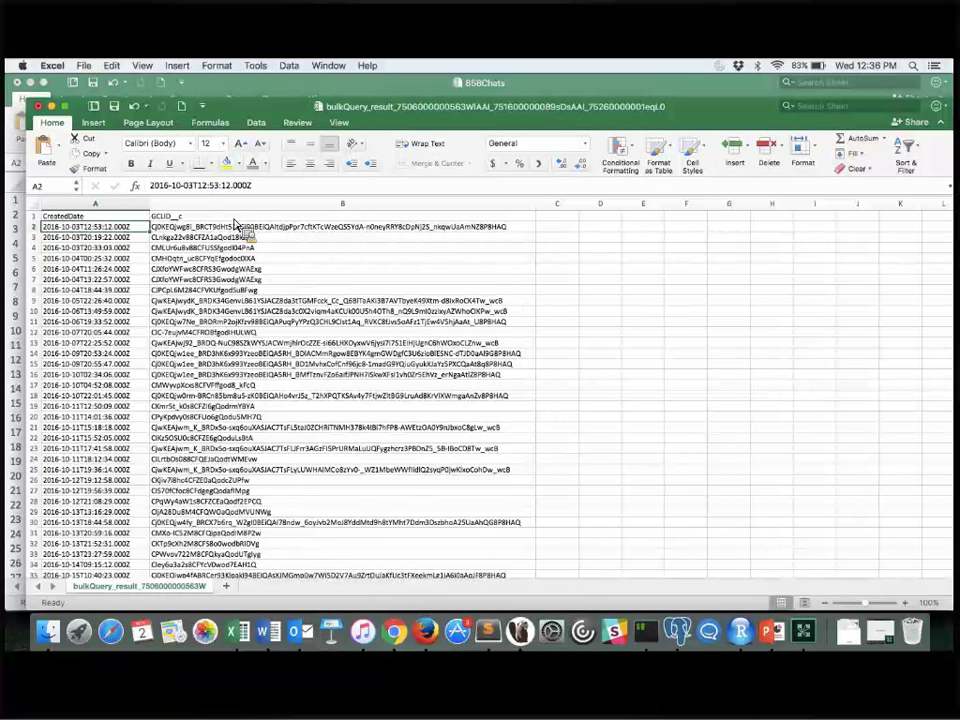
Review the GCLID__c column from its first entry, and select the created dates and GCLIDs together from row 2 to the last record.
left_click(235, 224)
key("ctrl+Down")
key("ctrl+Up")
key("Left")
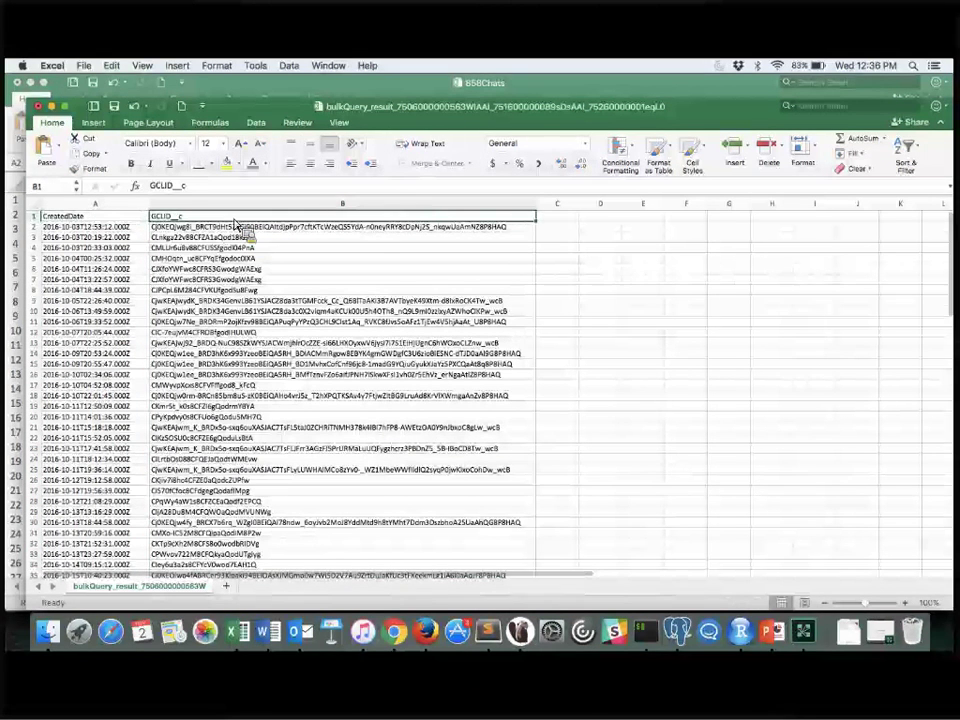
key("Down")
key("ctrl+Home")
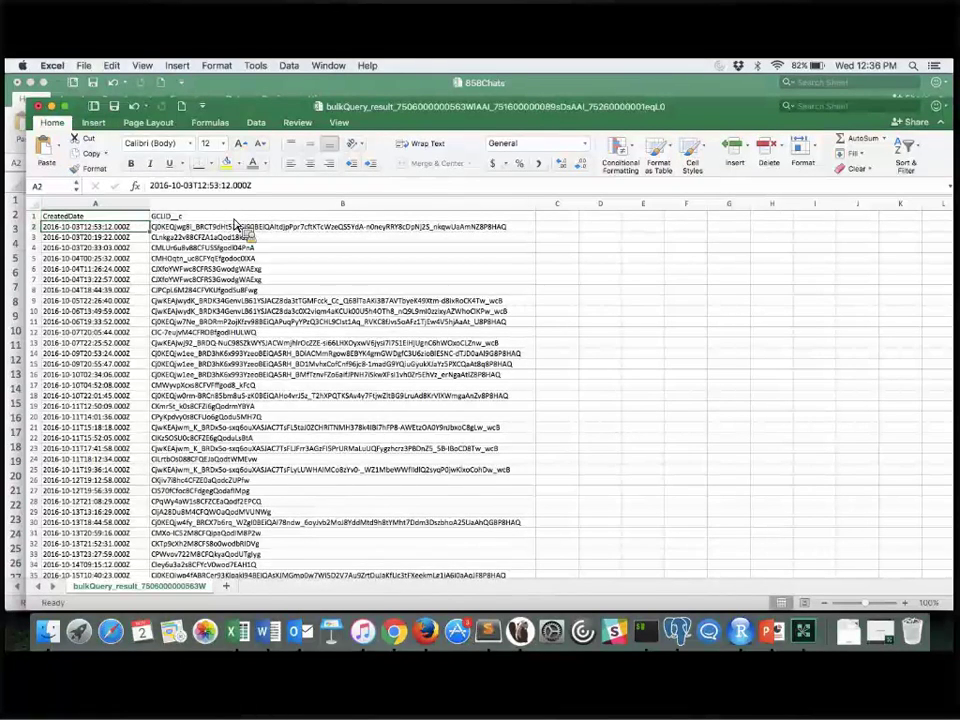
key("shift+Right")
key("ctrl+shift+Down")
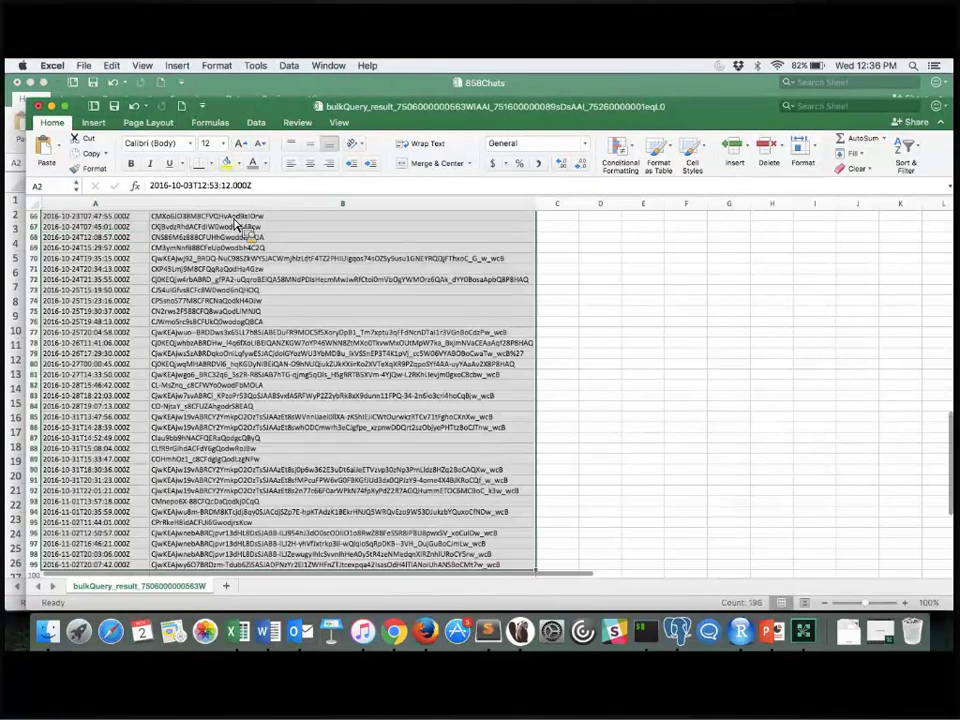
Bring up the shorter bulkQuery_result workbook, select all its created dates, and return to the first date.
key("Down")
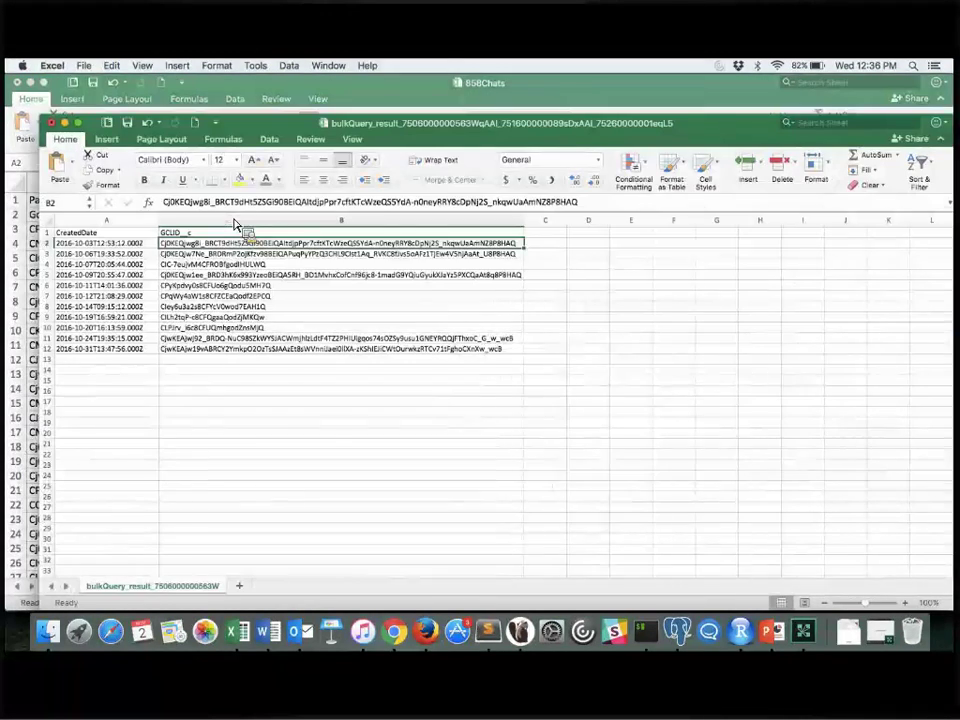
key("ctrl+Home")
key("Down")
key("ctrl+shift+Down")
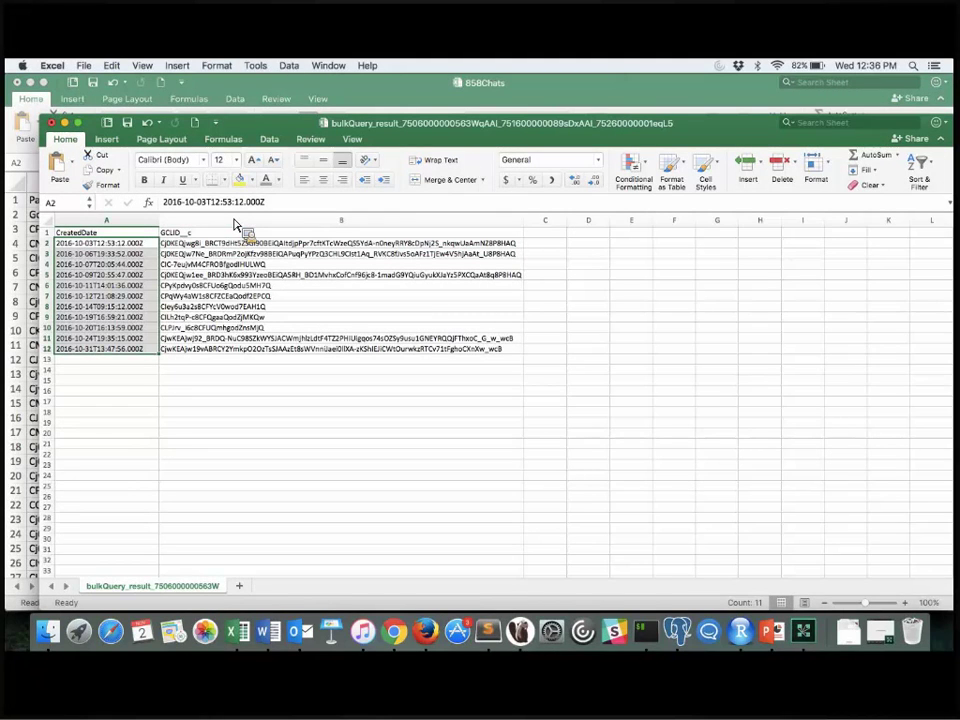
key("Right")
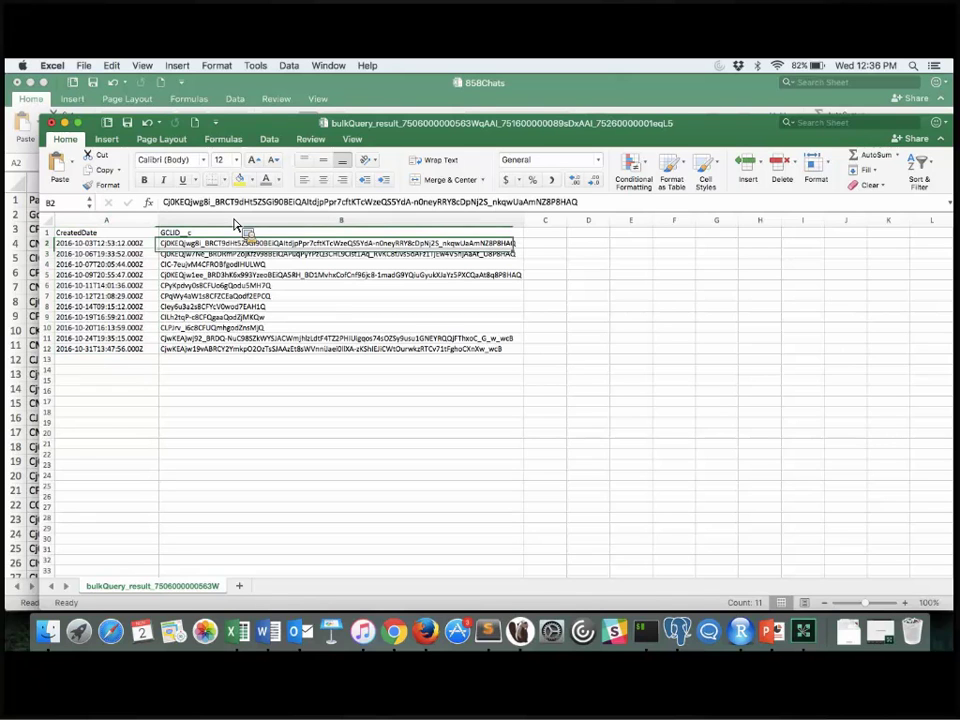
key("Left")
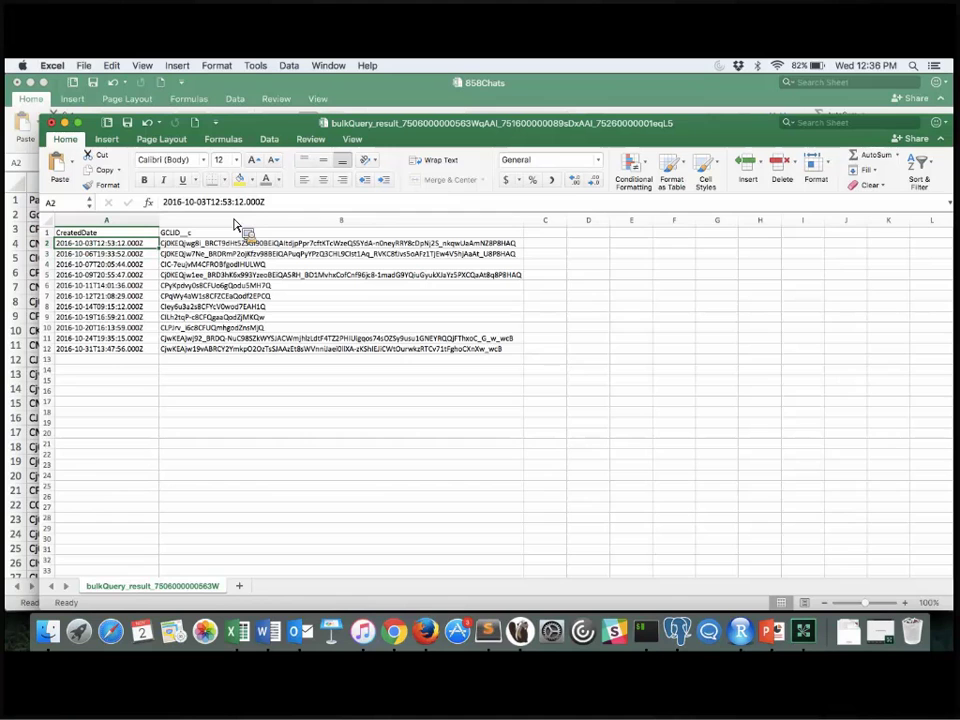
Look over the GCLIDs in the shorter workbook, and check its GCLID__c and CreatedDate headers.
key("Right")
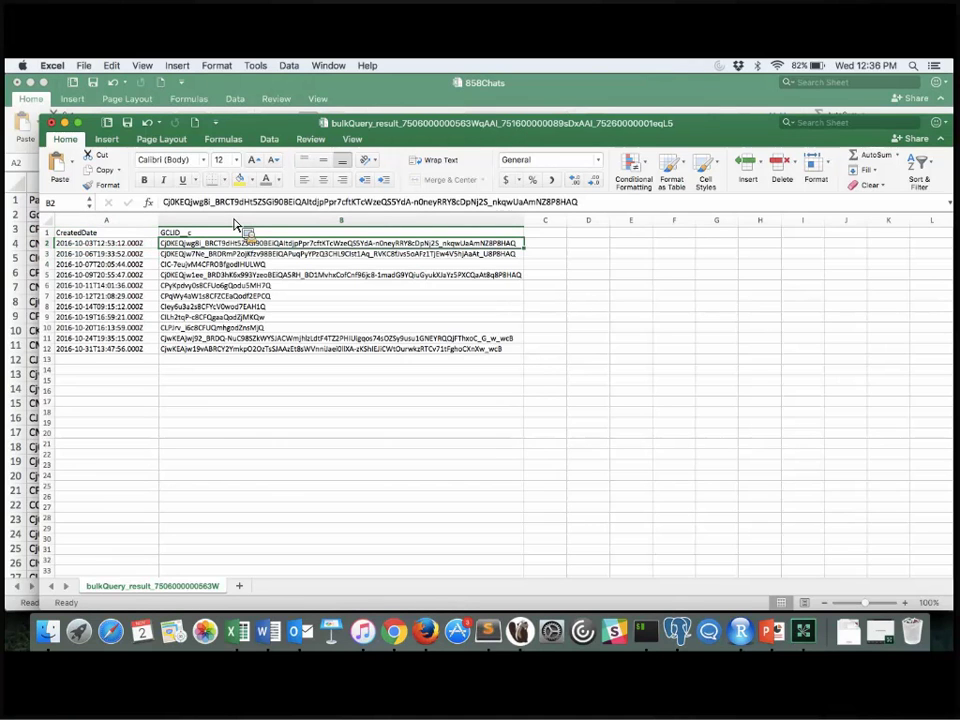
key("super+a")
key("ctrl+Home")
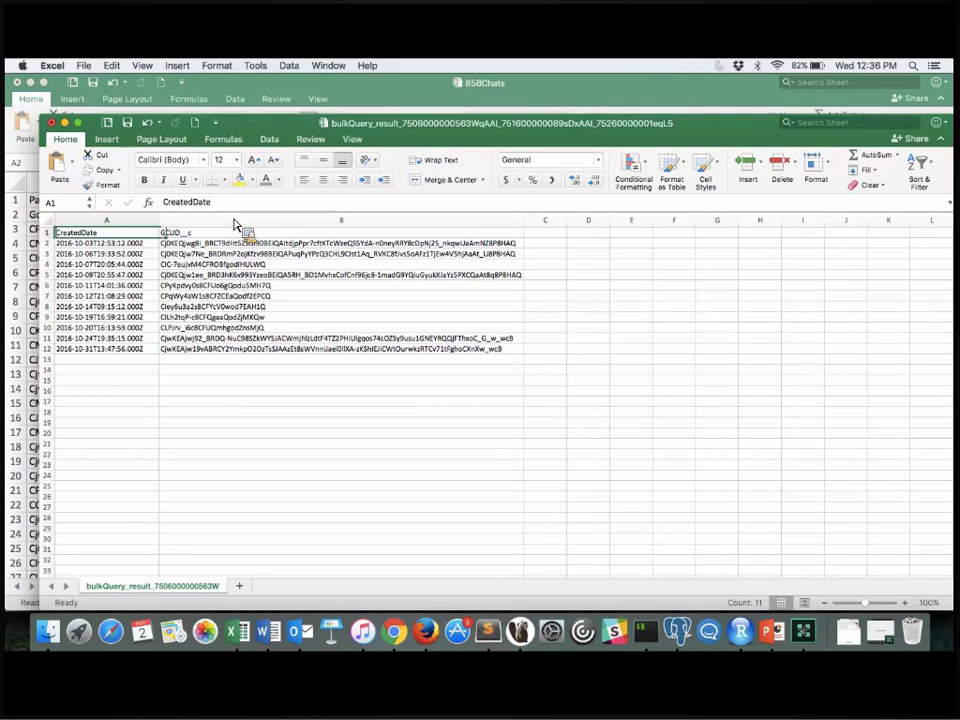
key("Right")
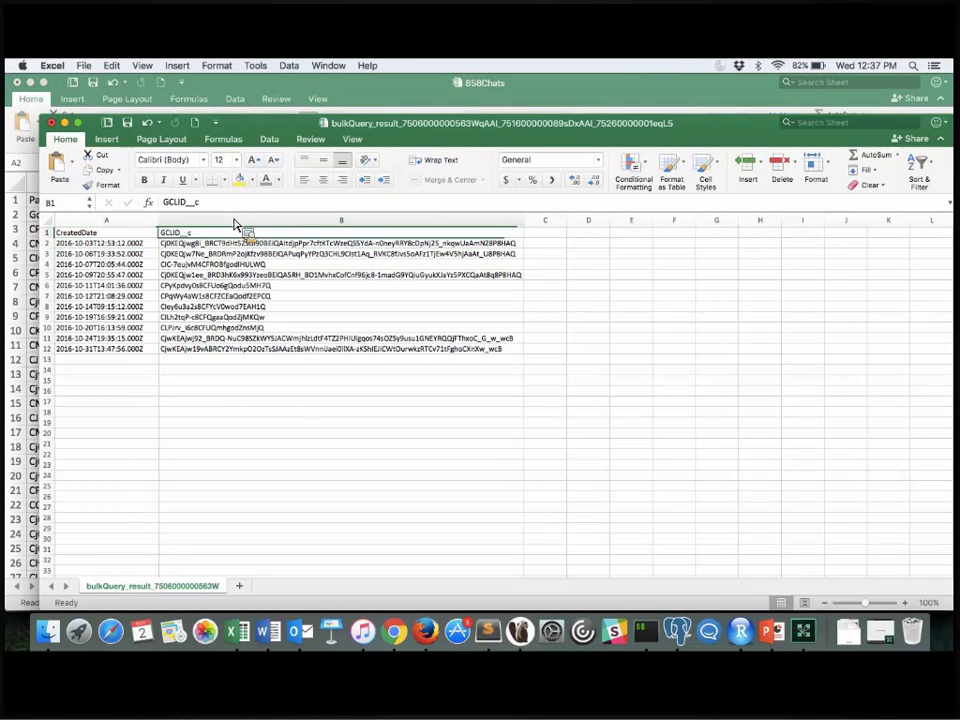
key("Left")
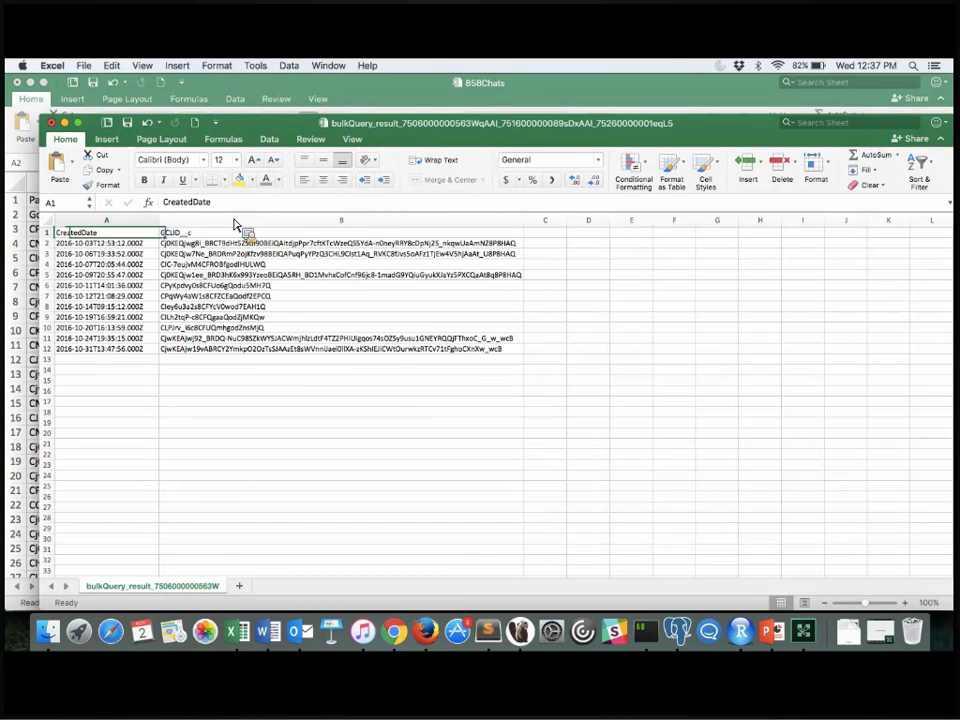
Switch to PowerPoint, present the Step 6 slide on importing conversions into Adwords, and end the slide show.
key("super+Tab")
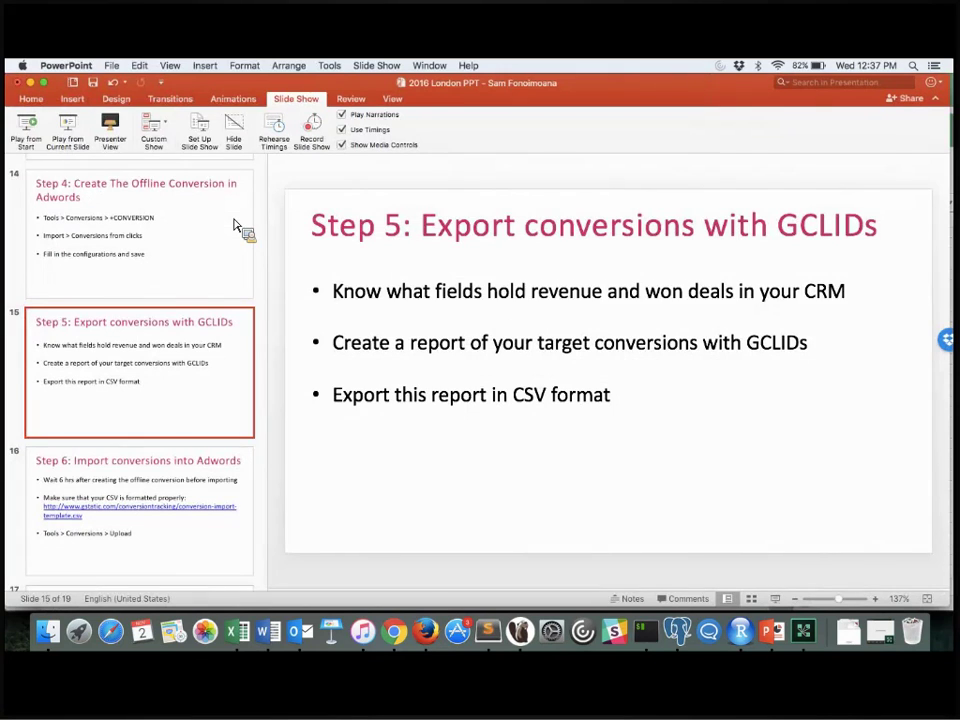
key("Down")
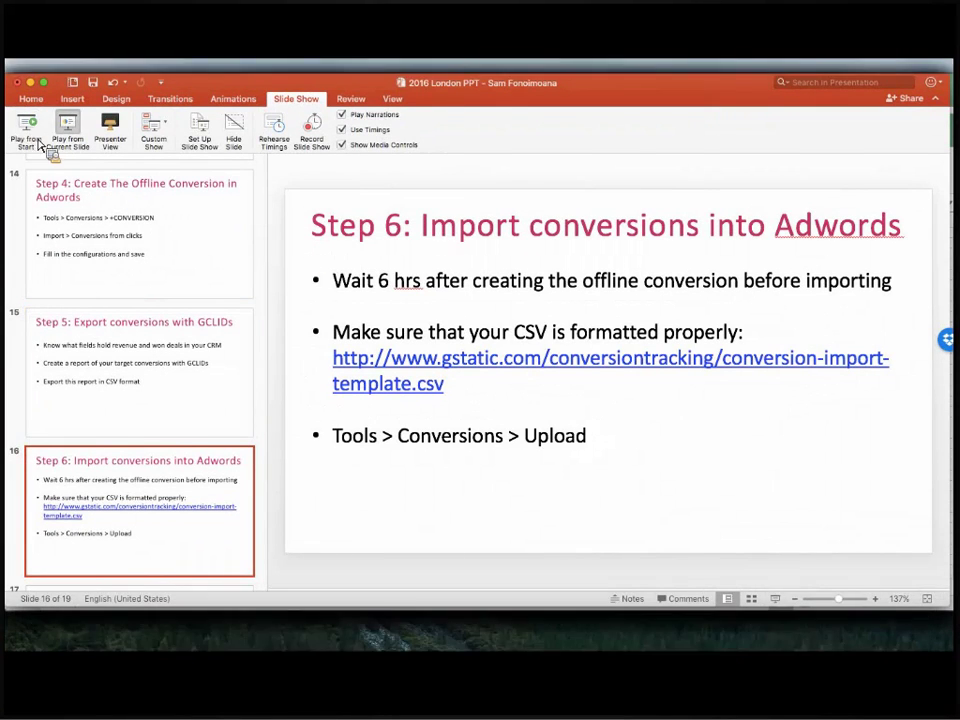
left_click(75, 143)
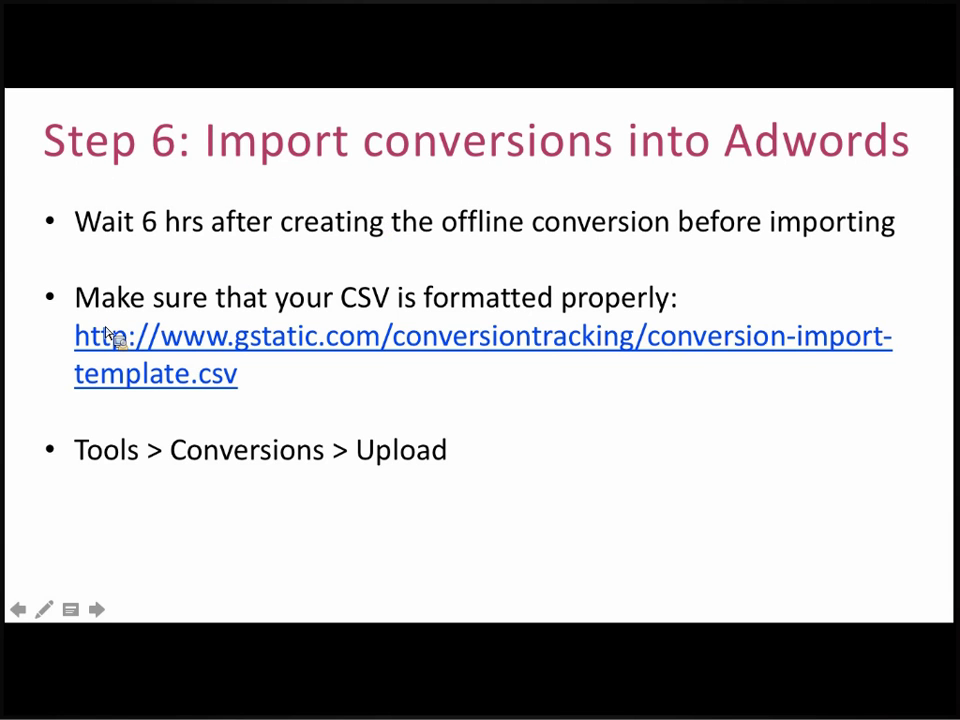
key("Escape")
Switch to Excel, bring up the 858Chats workbook and examine the Parameters line with the OFFLINECONVERSION entity type and time zone in row 1.
key("super+Tab")
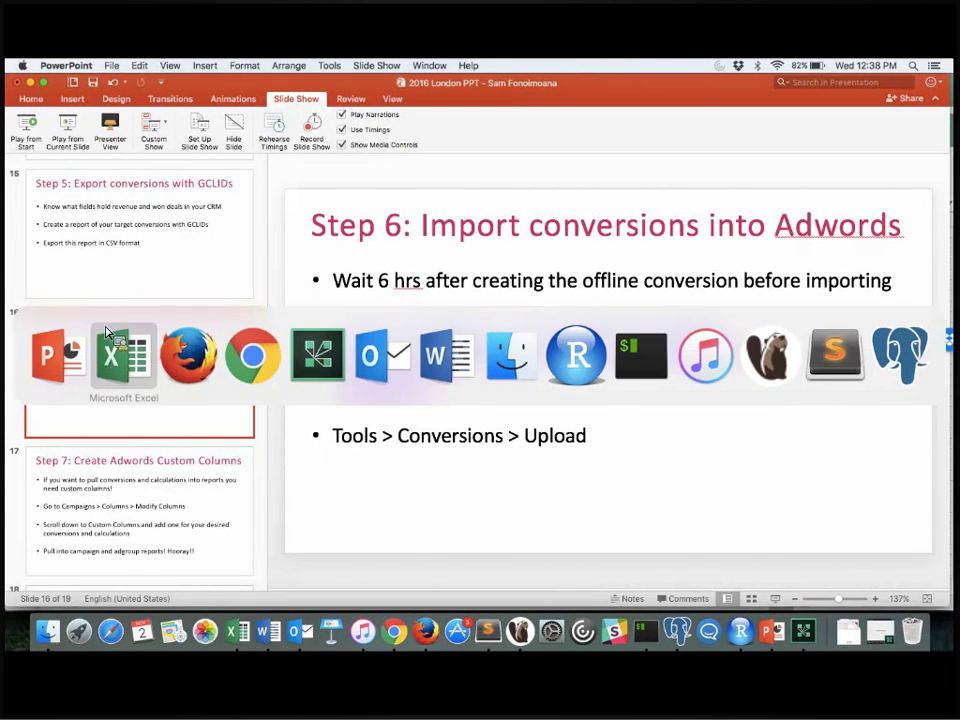
key("super+grave")
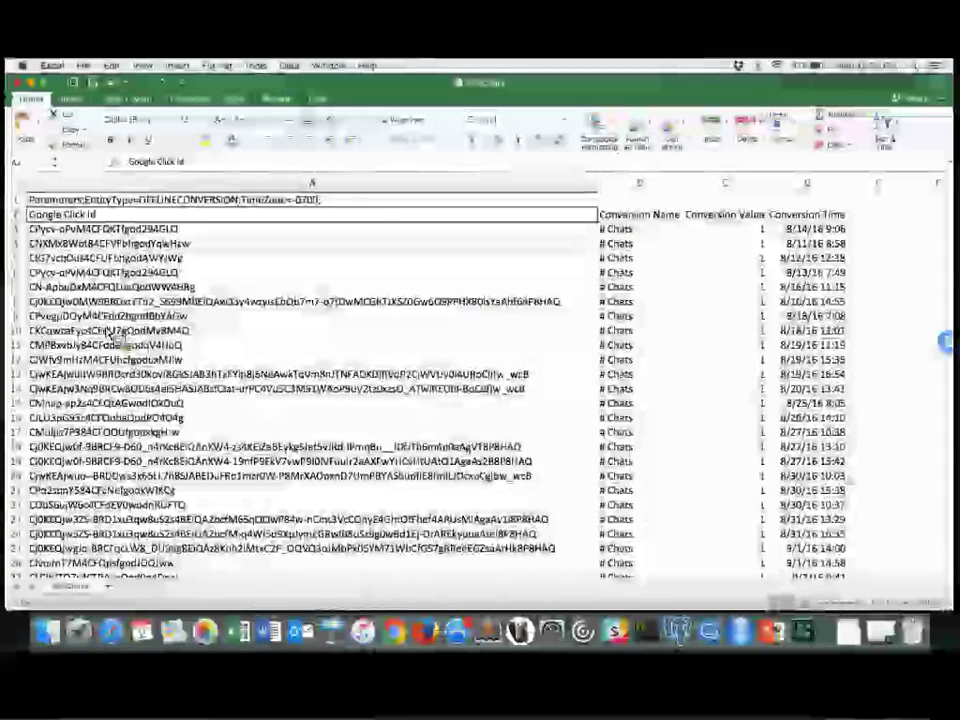
key("Up")
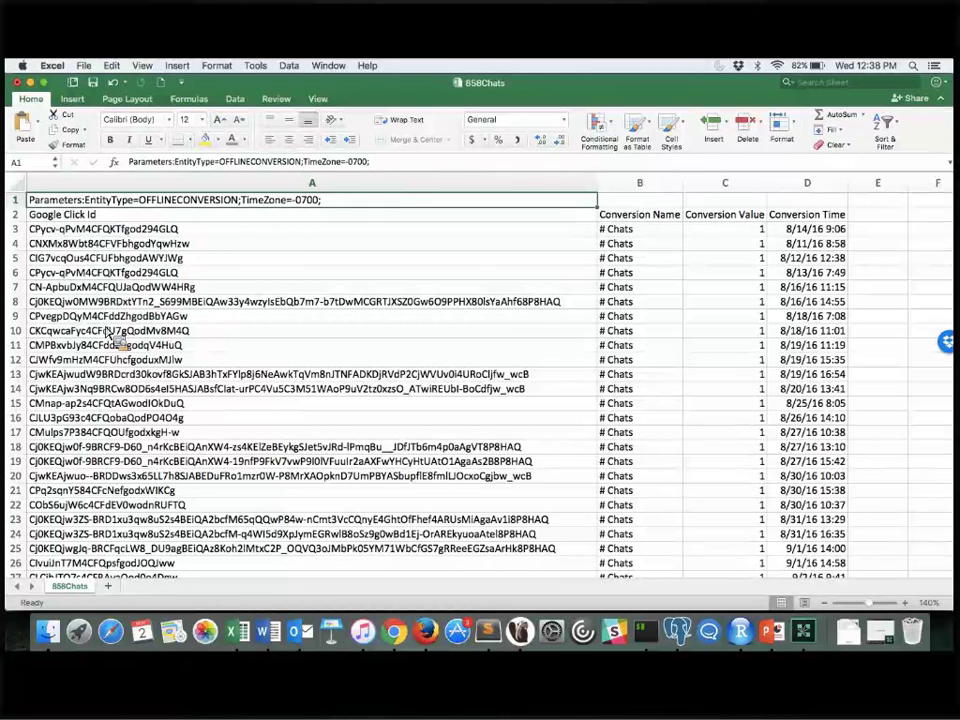
key("Down")
key("Up")
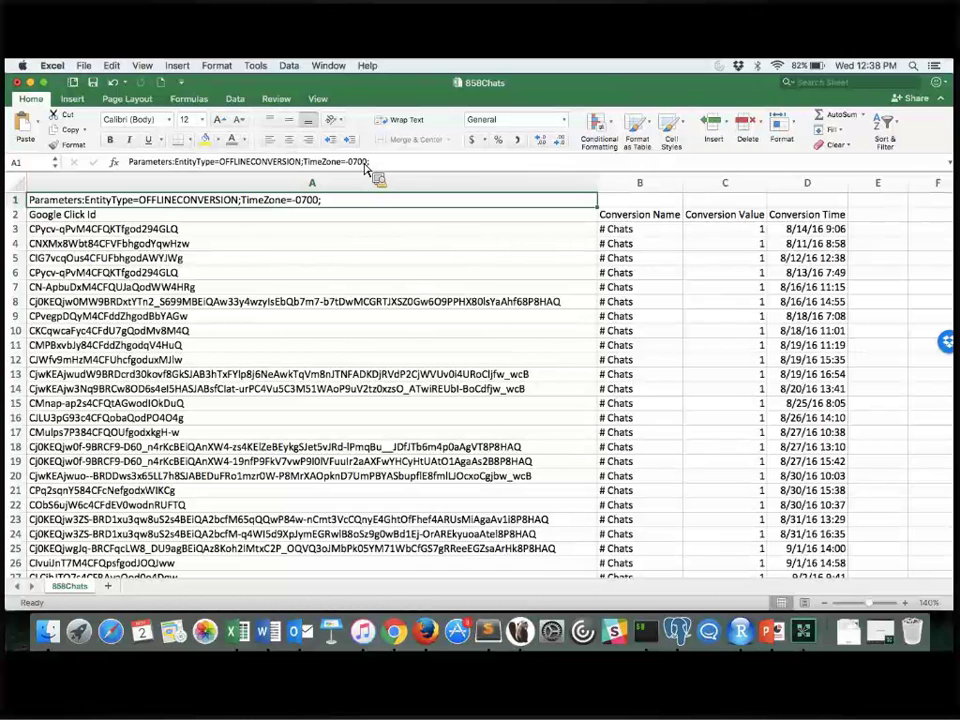
Select the four column headers in row 2, from Google Click Id to Conversion Time, and return to Google Click Id.
key("Return")
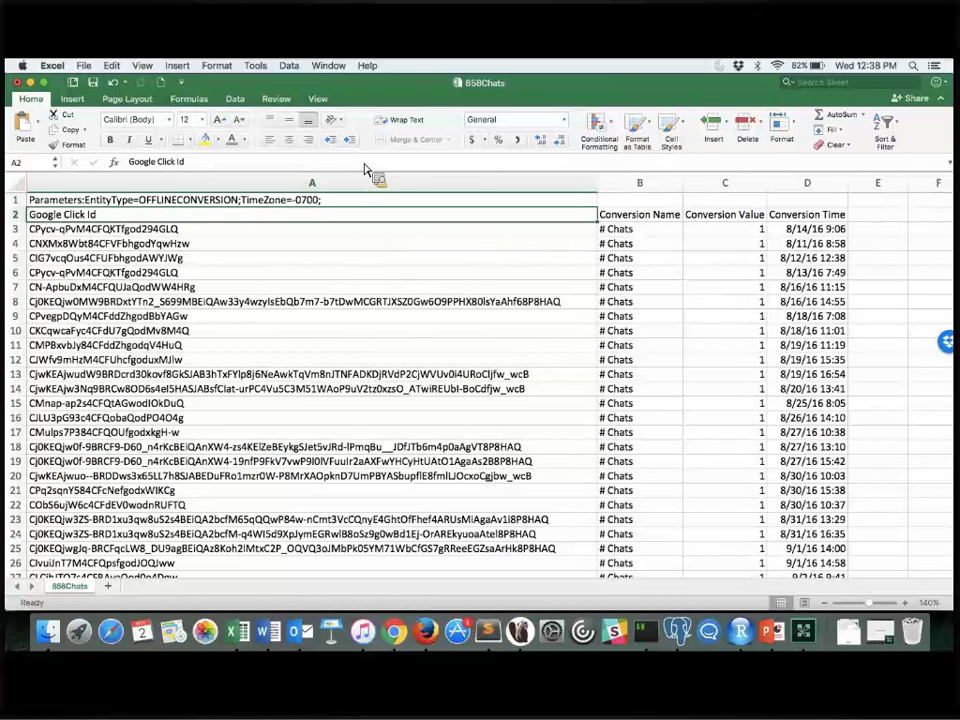
key("shift+Right")
key("shift+Right")
key("shift+Right")
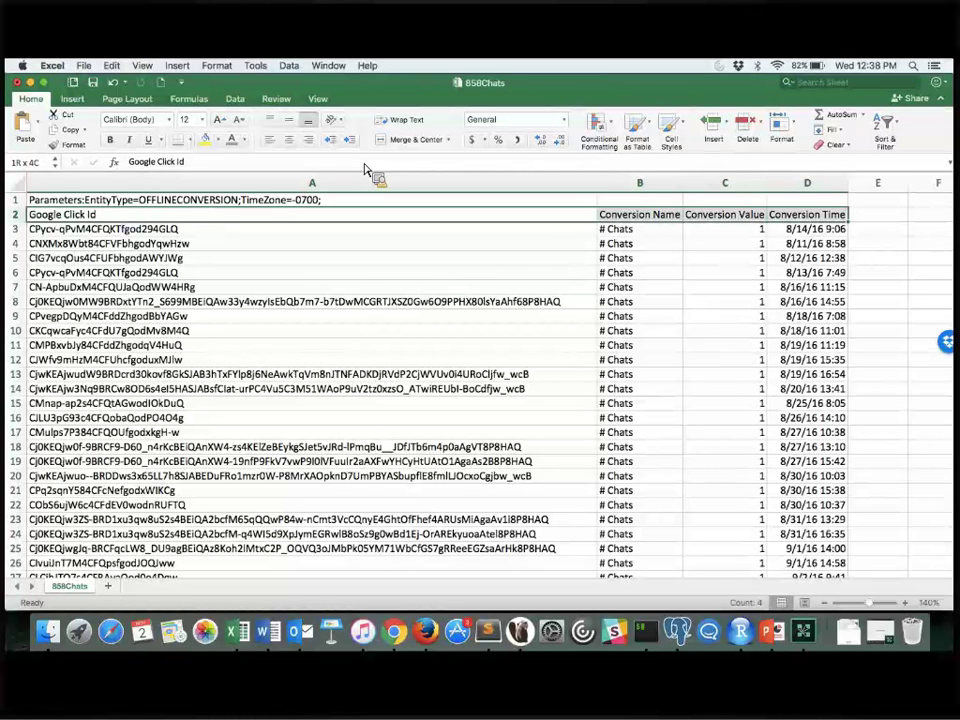
key("Left")
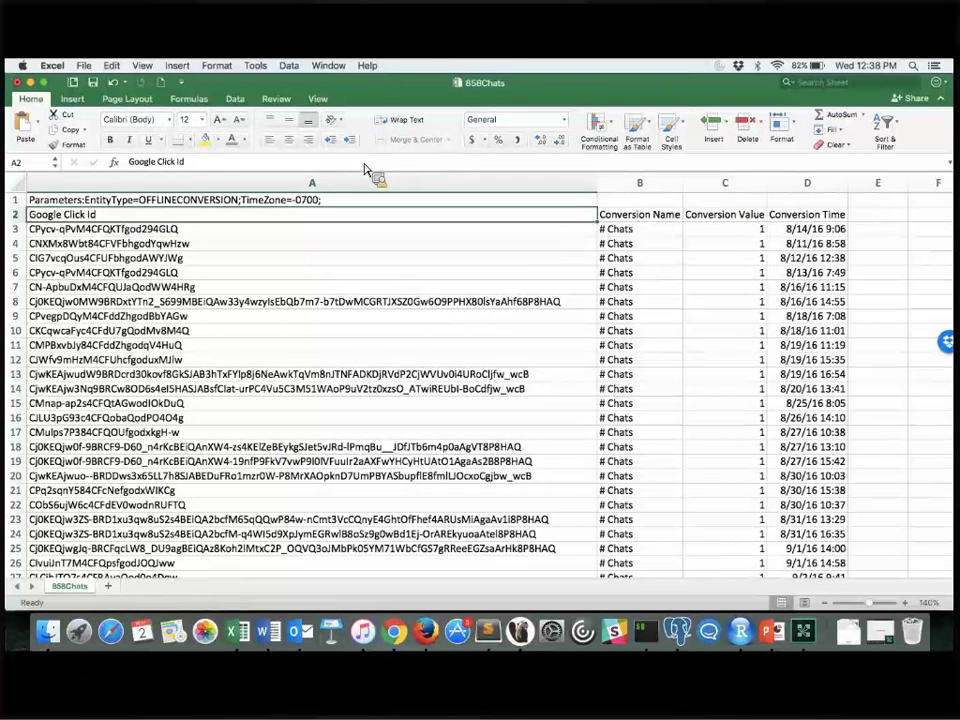
Go through the Conversion Name, Conversion Value and Conversion Time headers one by one, and return to Google Click Id.
key("Right")
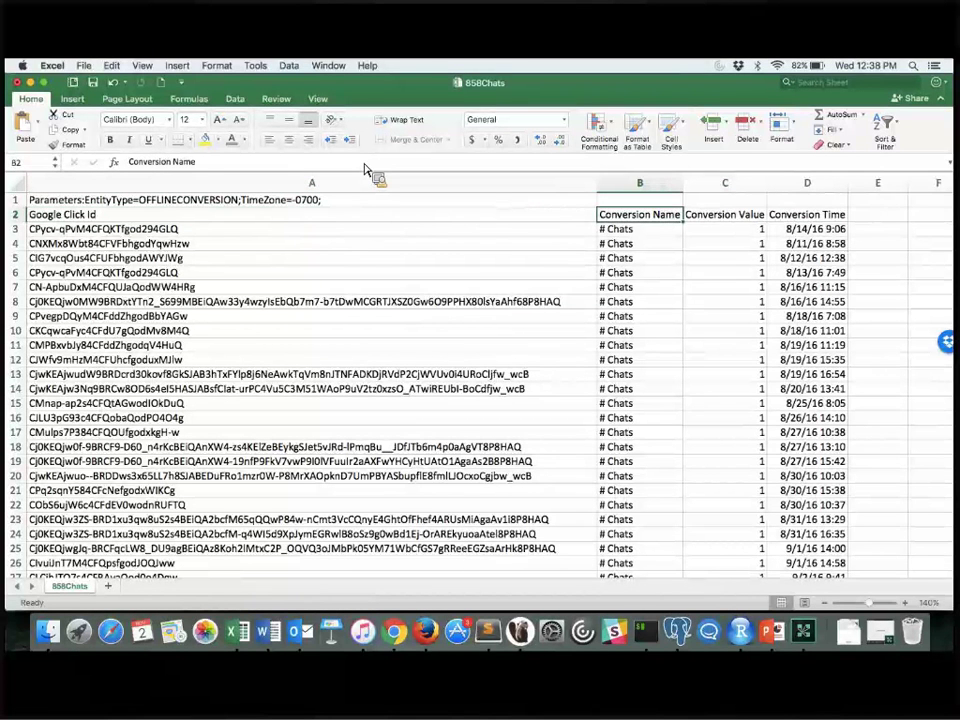
key("Right")
key("Right")
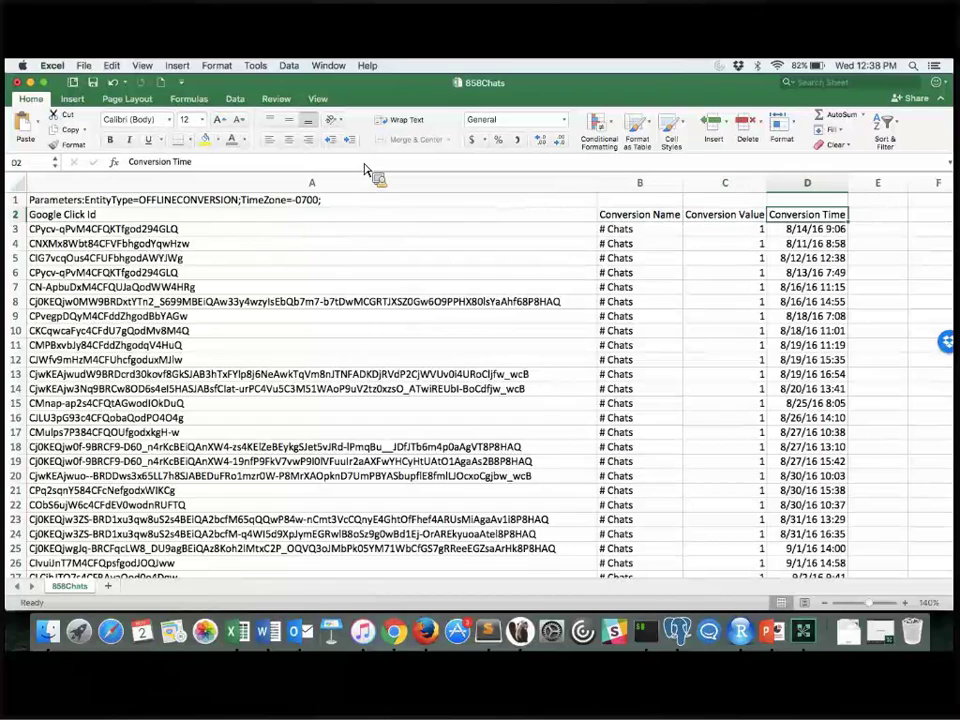
key("Left")
key("Left")
key("Left")
Select all Google Click Ids from row 3 to the last entry, and return to their column header.
key("Down")
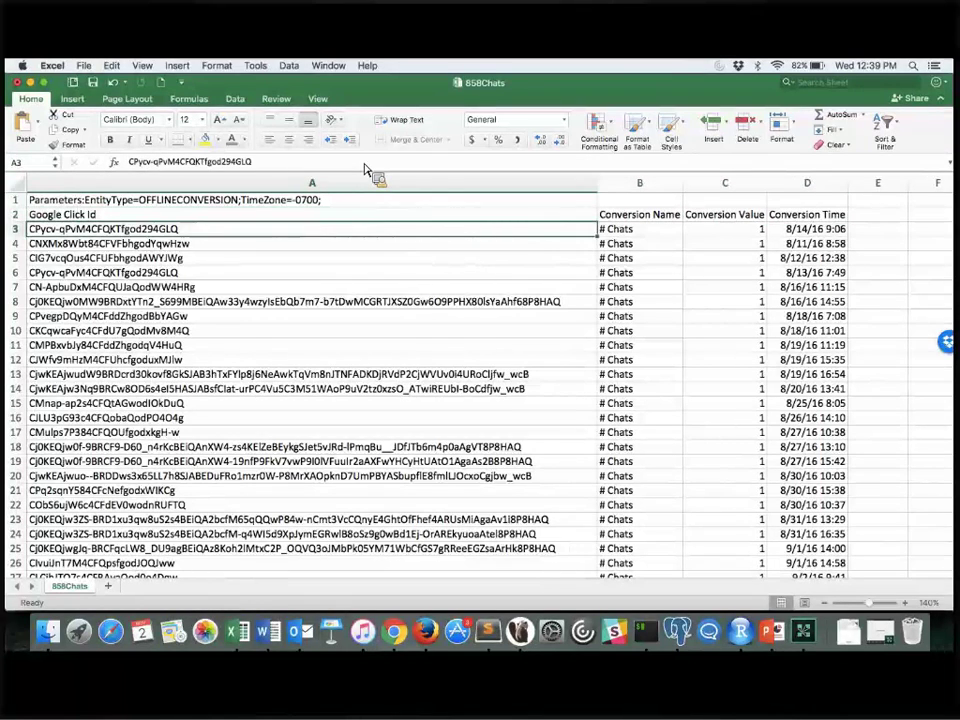
scroll(366, 170, "down", 15)
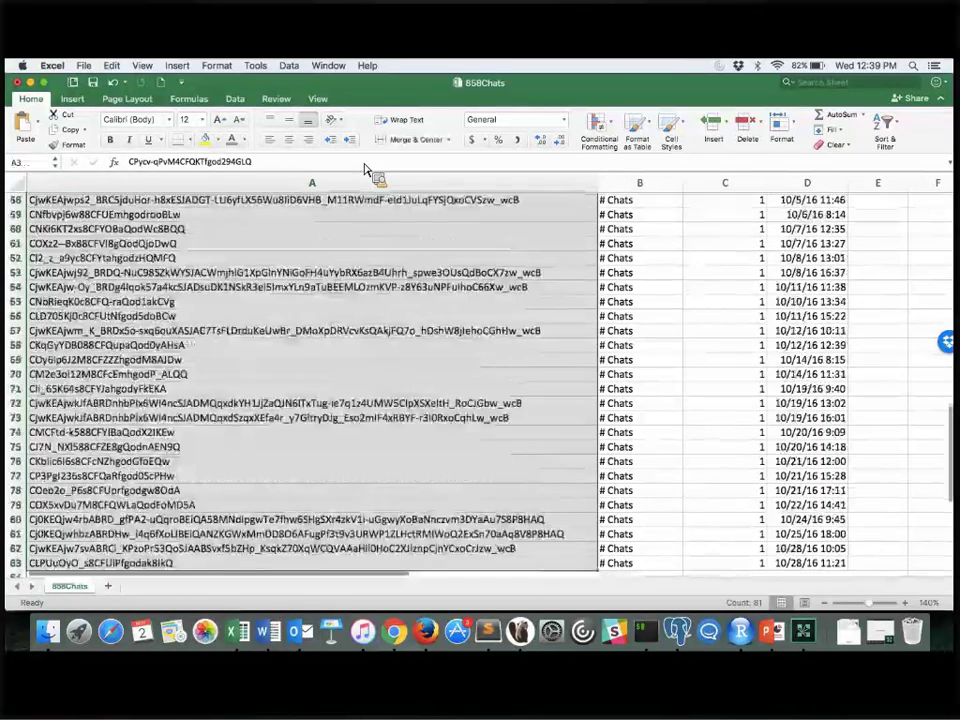
key("ctrl+Up")
key("Down")
Check the first Conversion Name entry and the first Conversion Value entry against their column headers.
key("Right")
key("Down")
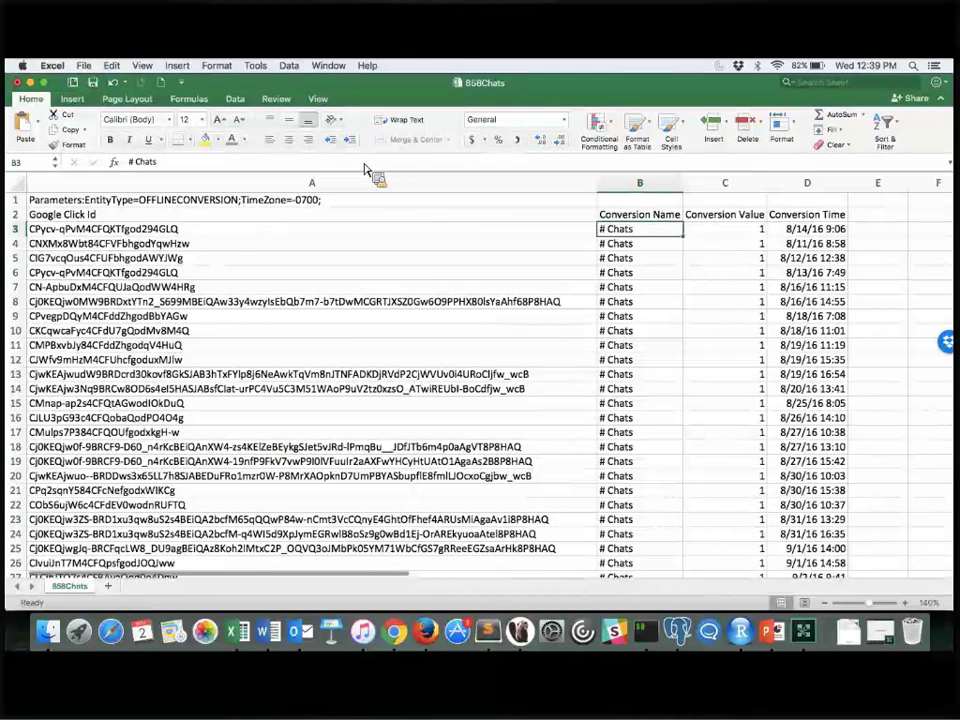
key("Up")
key("Right")
key("Down")
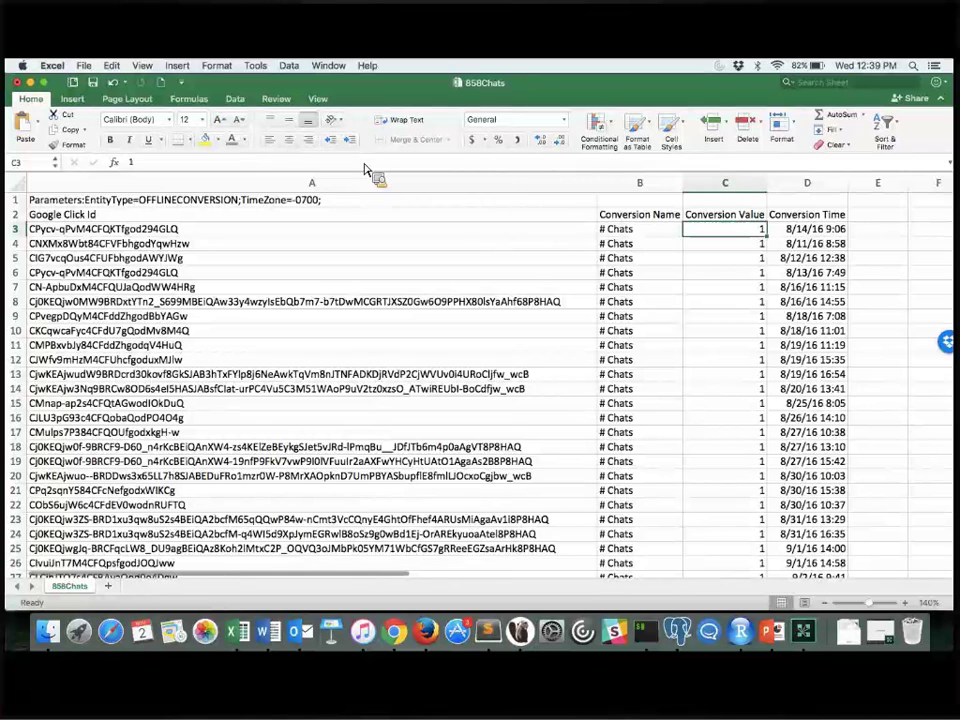
key("Up")
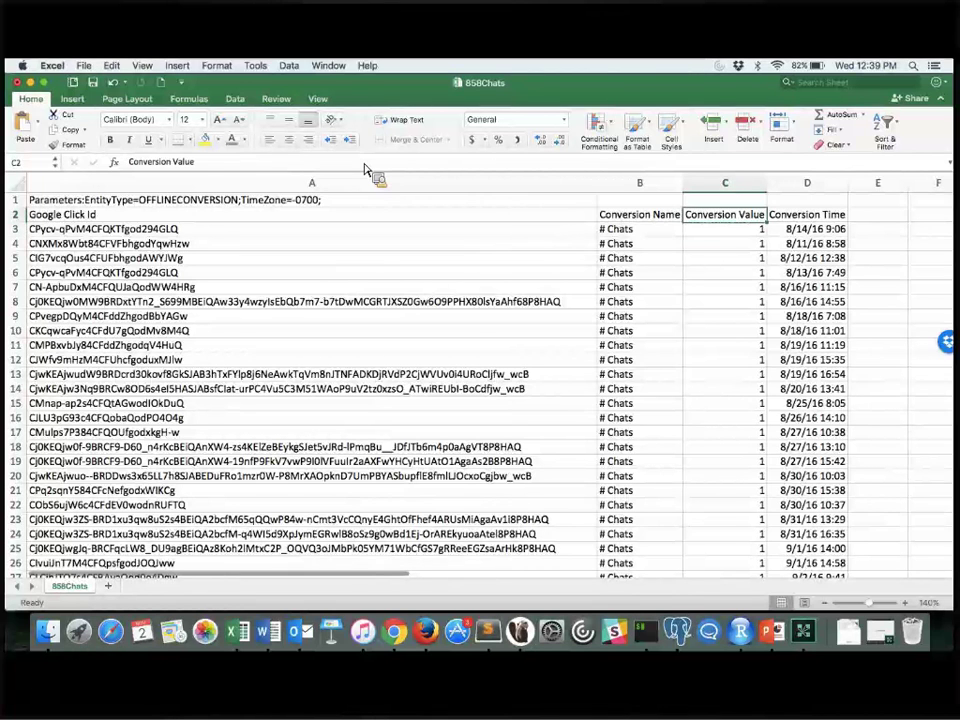
Check the first Conversion Value entry in row 3 and move back to the first Google Click Id.
key("Right")
key("Down")
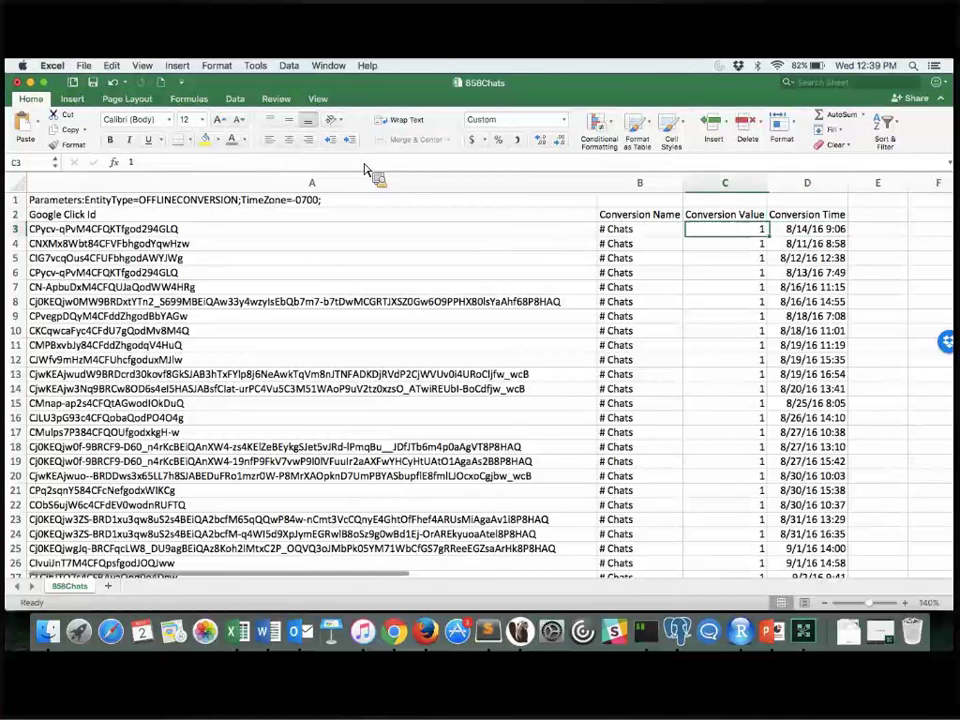
key("Left")
key("Left")
key("Left")
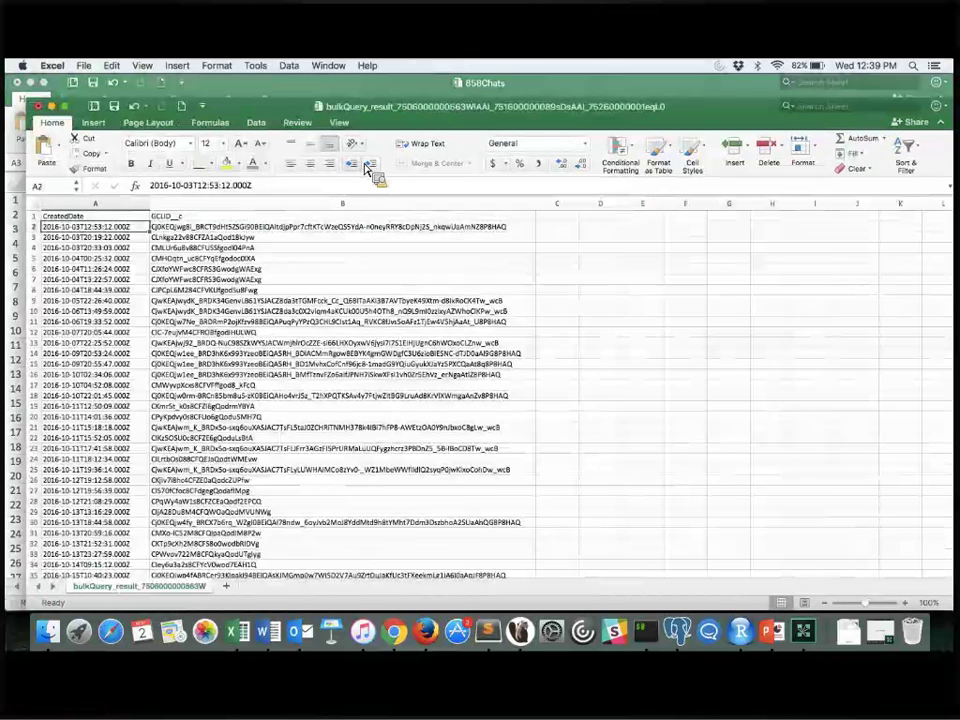
Copy all GCLID__c entries below the header in the shorter bulk query result workbook and return to the 858Chats workbook.
key("Right")
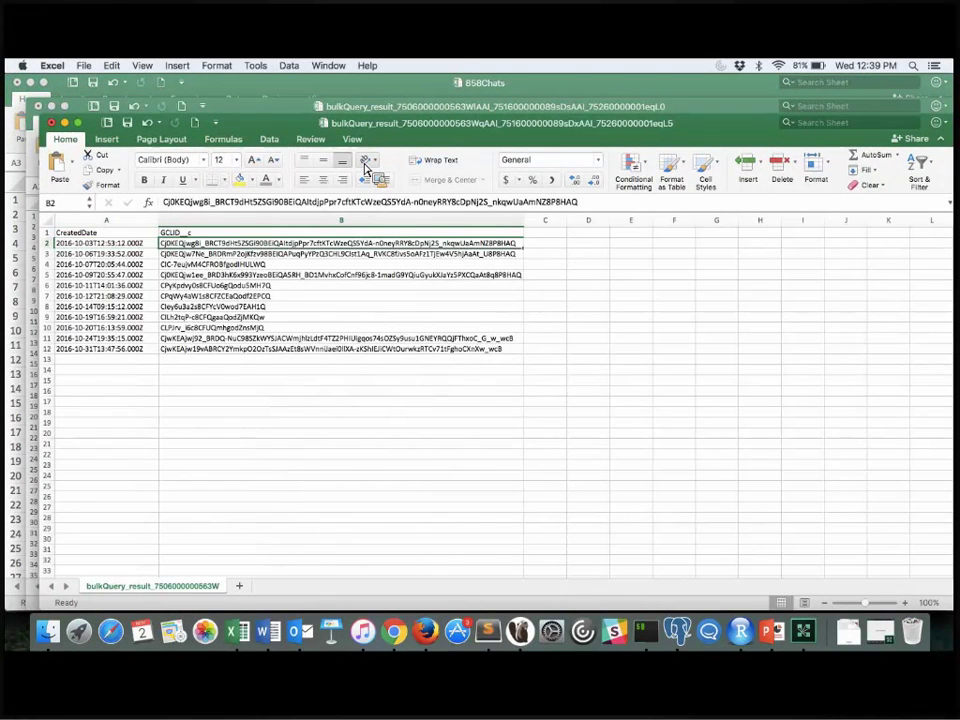
key("super+shift+Down")
key("super+c")
key("super+grave")
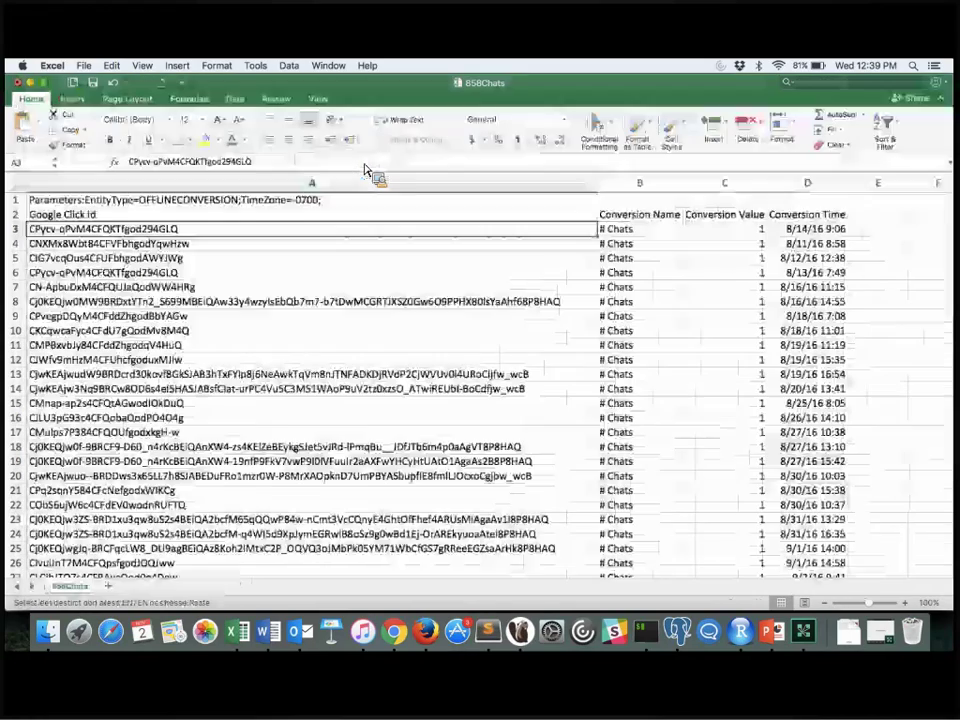
Replace the old Google Click Ids from row 3 down with the GCLIDs copied again from the shorter bulk query result.
key("super+shift+Down")
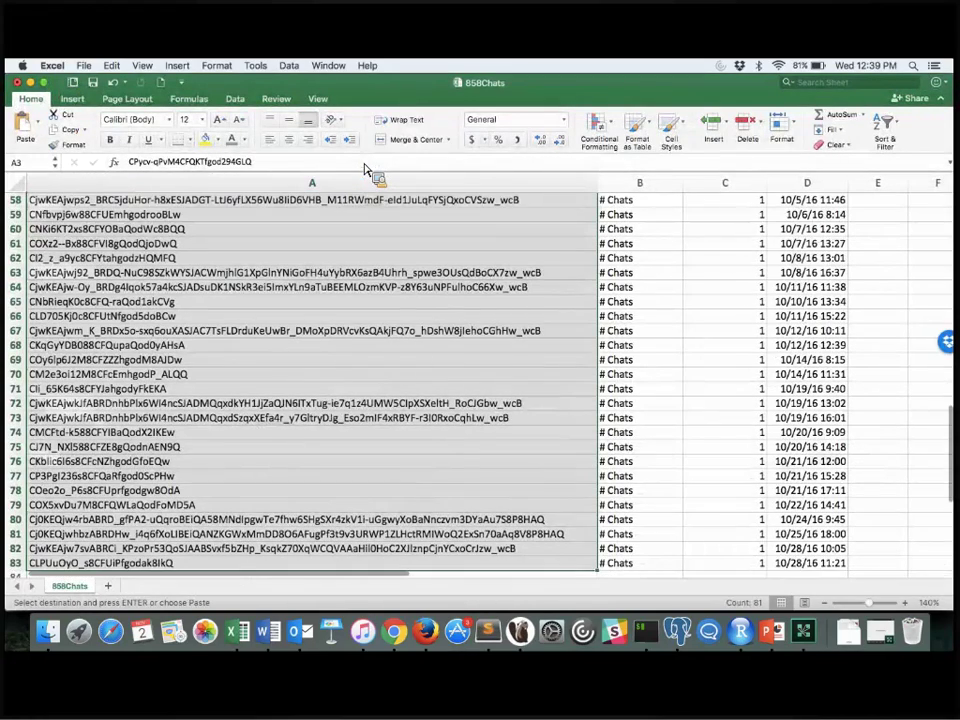
key("Delete")
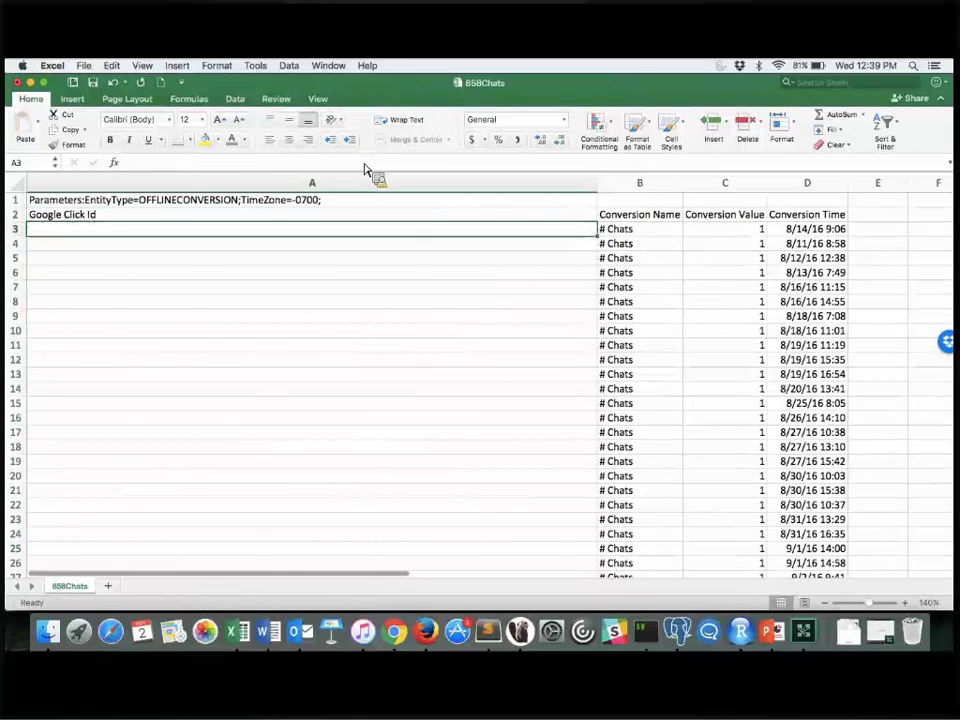
key("super+grave")
key("super+grave")
key("super+c")
key("super+grave")
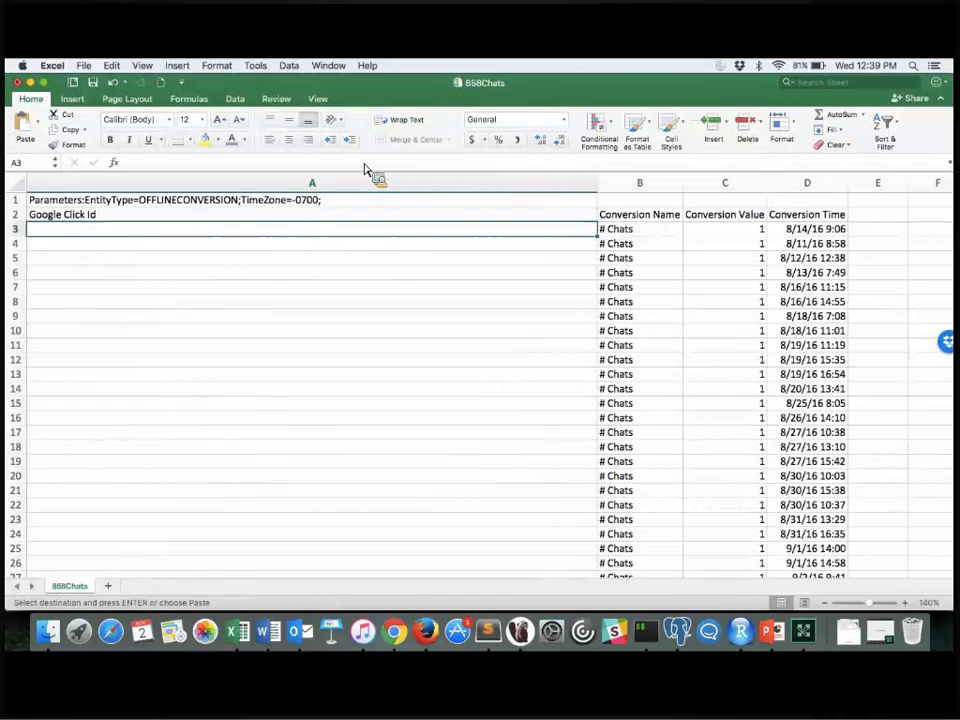
key("super+v")
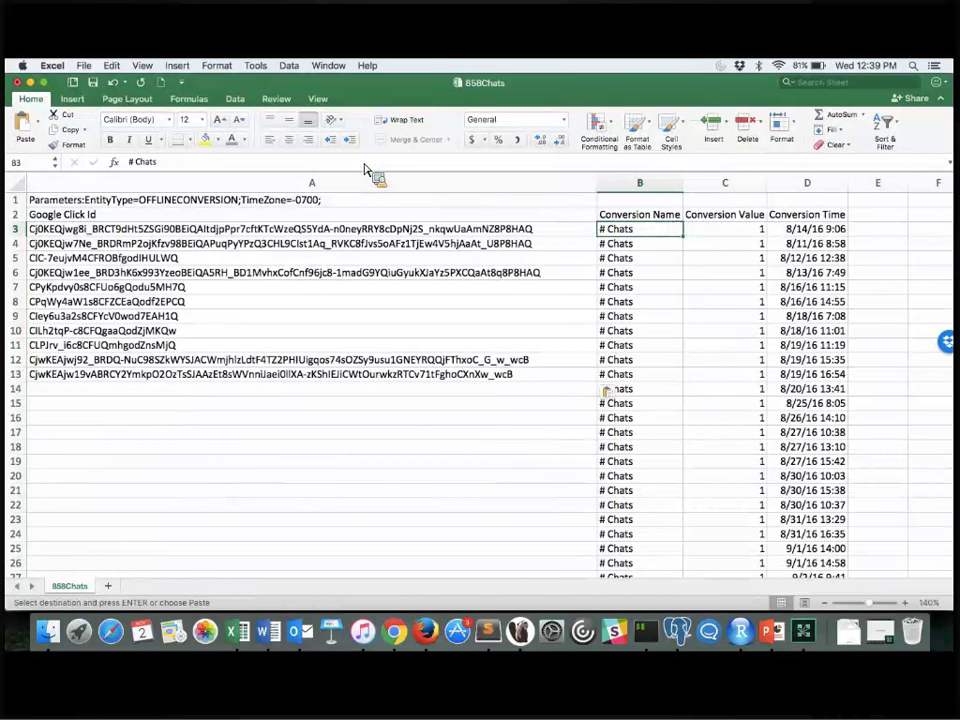
Clear all # Chats entries from the Conversion Name column and try entering Opportunity in its first row.
key("super+shift+Down")
key("BackSpace")
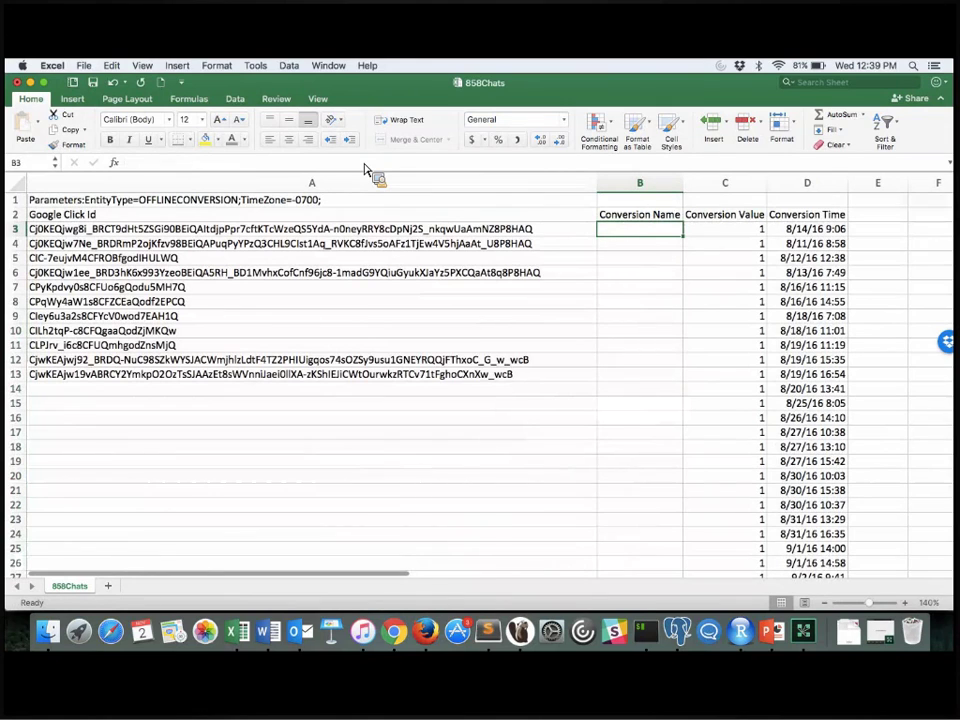
type("Opportun")
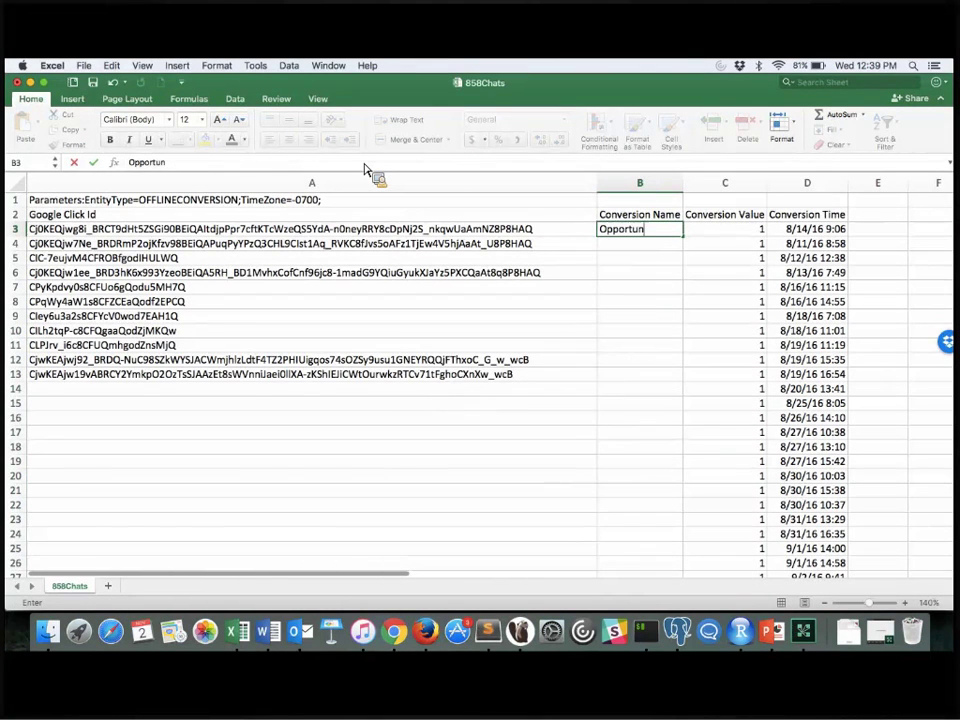
type("ity")
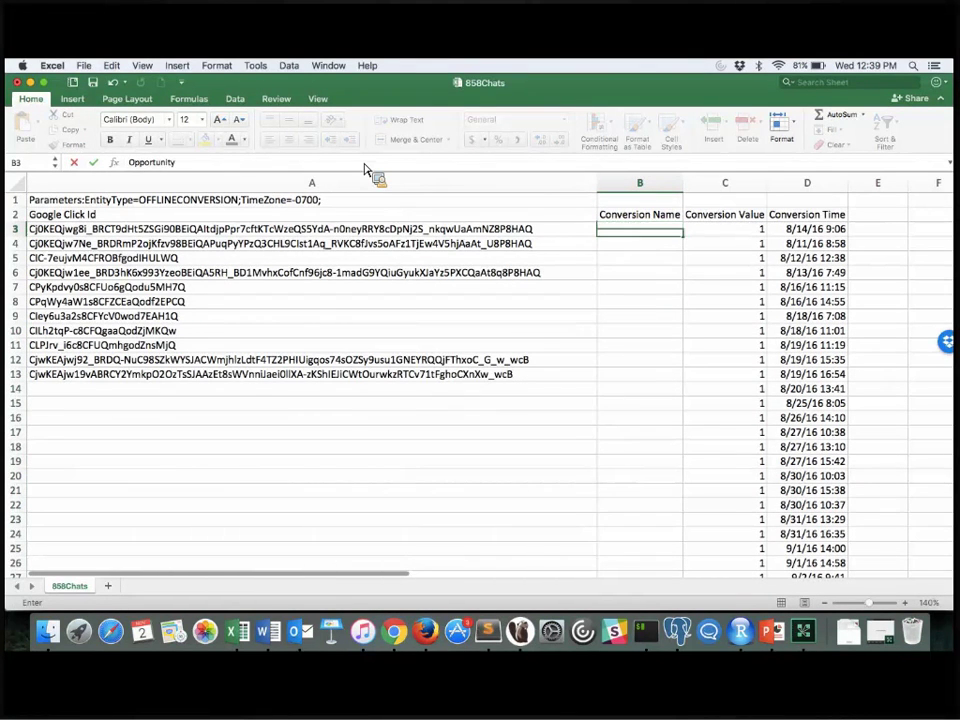
key("Escape")
Fill the Conversion Name column with Opportunity for every Google Click Id, rows 3 to 13.
key("Left")
key("ctrl+Down")
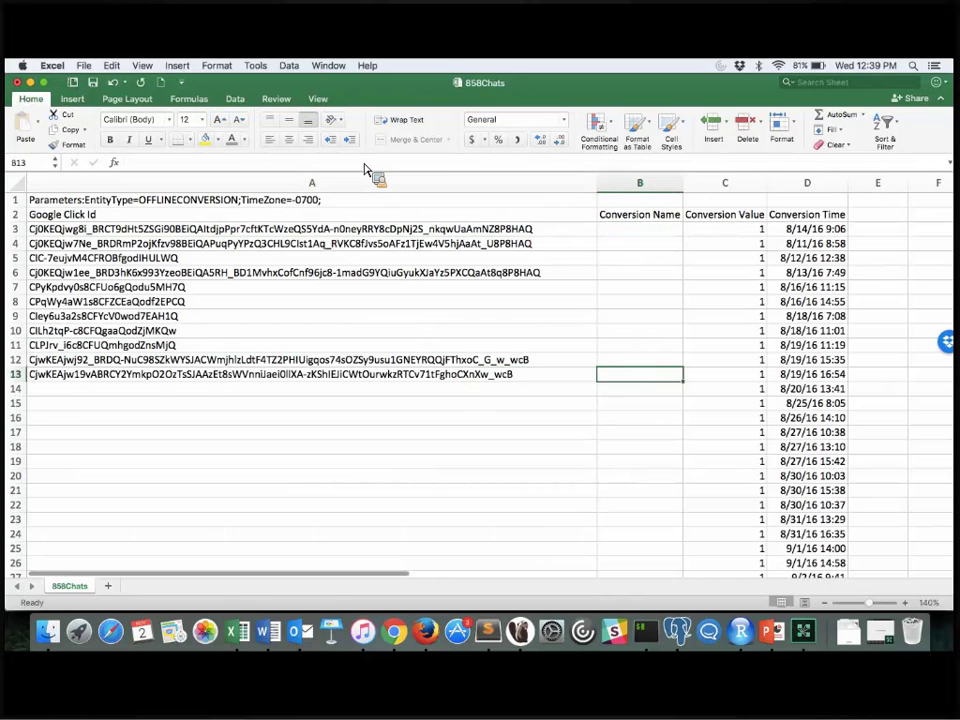
key("Right")
key("shift+Up")
key("shift+Up")
key("shift+Up")
key("shift+Up")
key("shift+Up")
key("shift+Up")
key("shift+Up")
key("shift+Up")
key("shift+Up")
key("shift+Up")
type("Opportunity")
key("ctrl+Return")
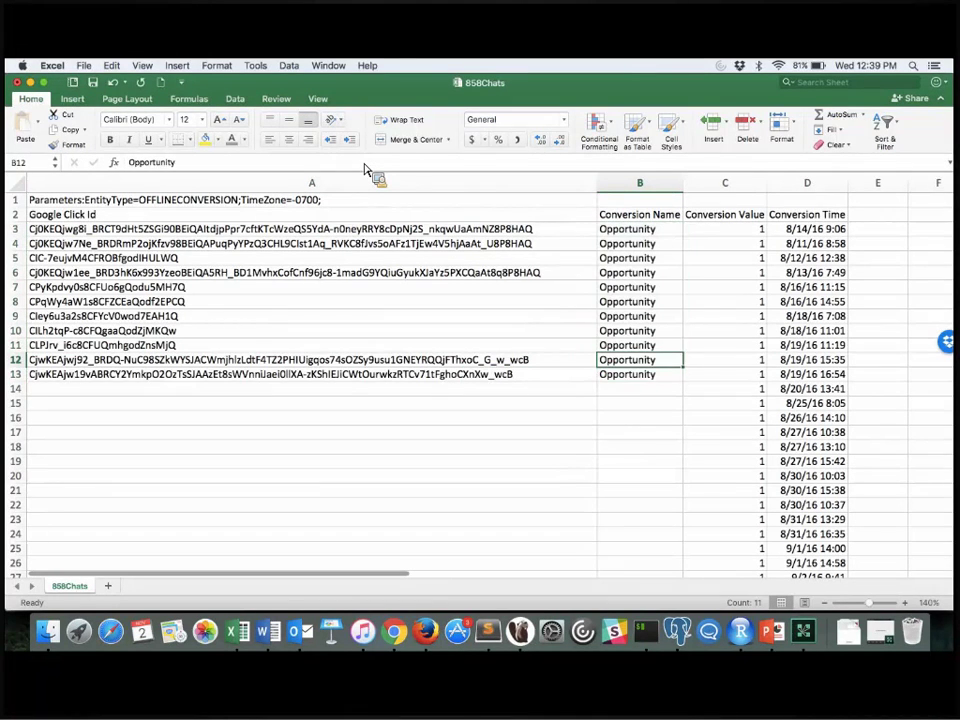
Delete the surplus Conversion Value entries from row 14 down to the last entry.
key("Right")
key("Down")
key("ctrl+shift+Down")
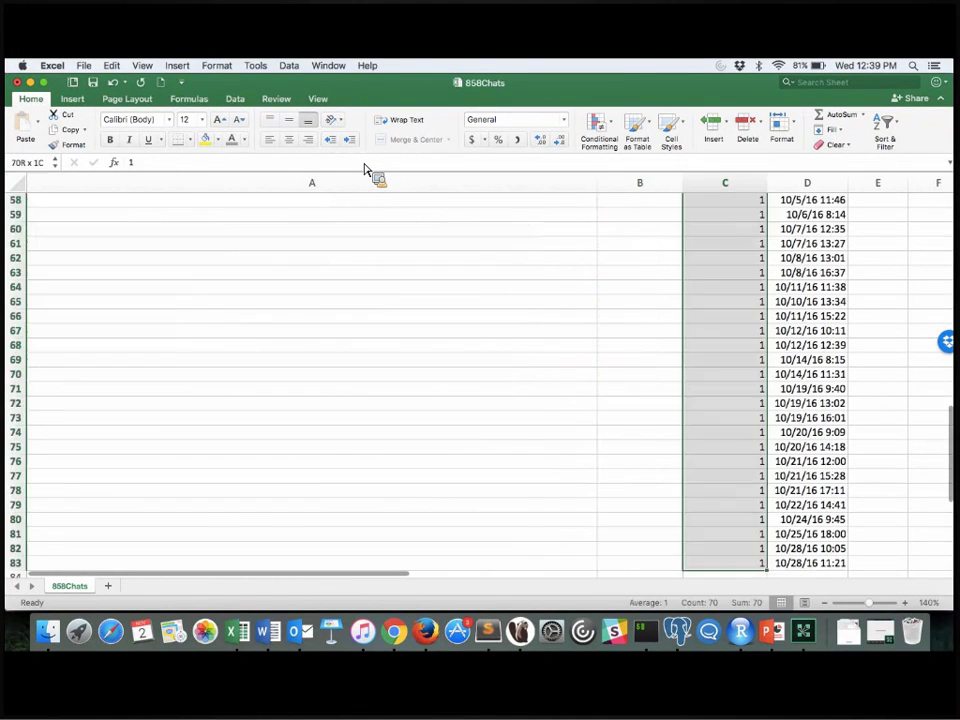
key("Delete")
Delete the surplus Conversion Time entries below row 13 and return to the Conversion Time header.
key("ctrl+Up")
key("Up")
key("Right")
key("Down")
key("Down")
key("Down")
key("Down")
key("Down")
key("Down")
key("Down")
key("Down")
key("Down")
key("Down")
key("Down")
key("Down")
key("Down")
key("ctrl+shift+Down")
key("Delete")
key("Up")
key("Up")
key("Up")
key("Up")
key("Up")
key("Up")
key("Up")
key("Up")
key("Up")
key("Up")
key("Up")
key("Up")
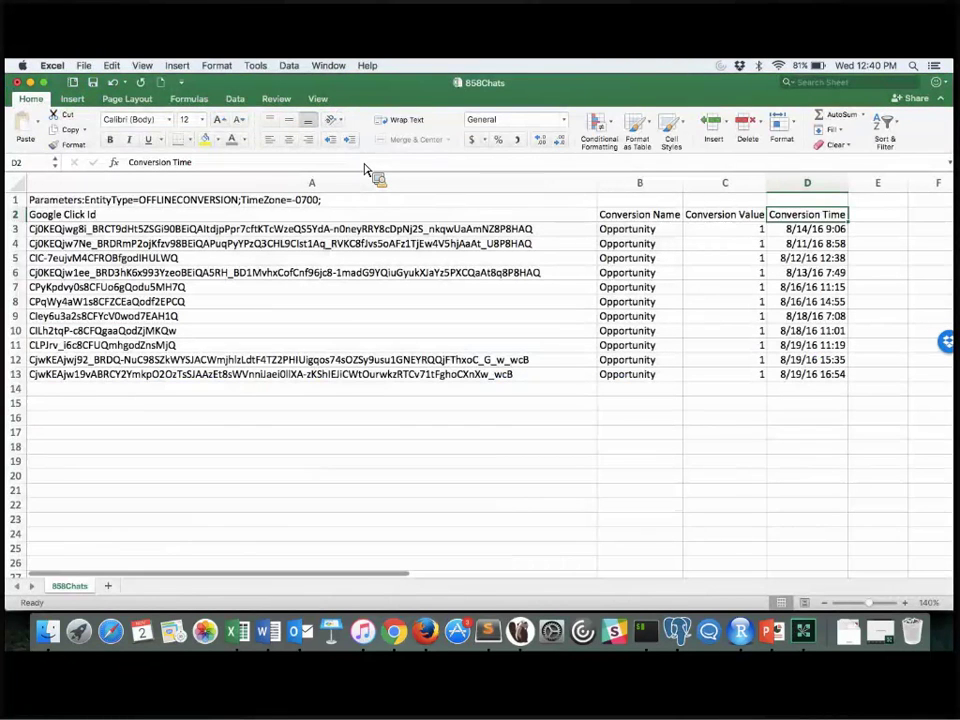
Copy the CreatedDate values from the bulk query result and paste them into column E of 858Chats, starting at row 3.
key("super+grave")
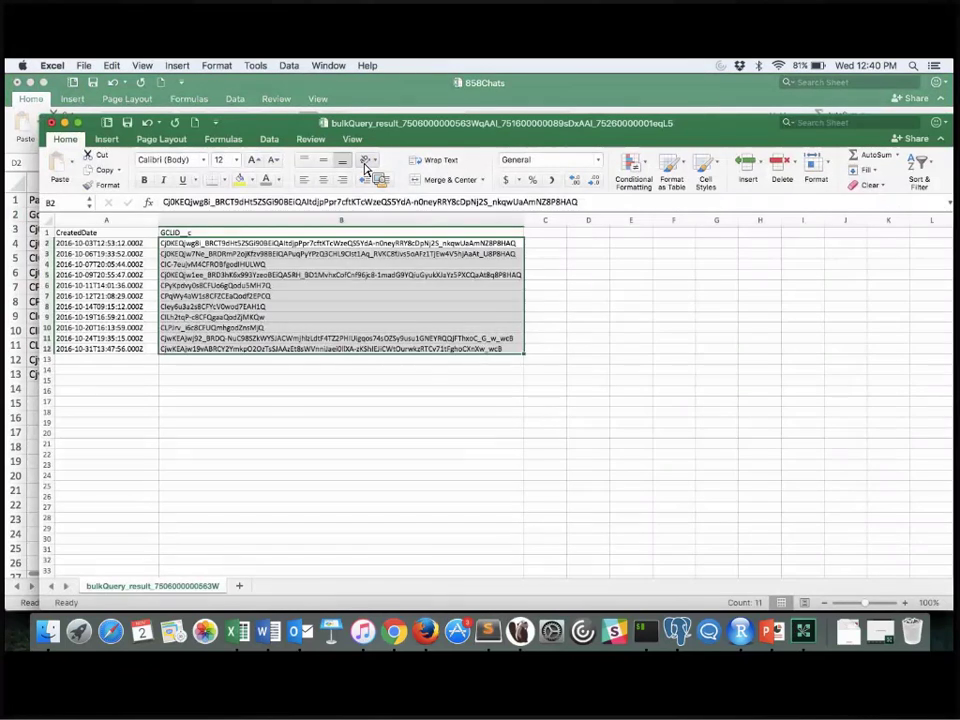
key("Left")
key("ctrl+shift+Down")
key("super+c")
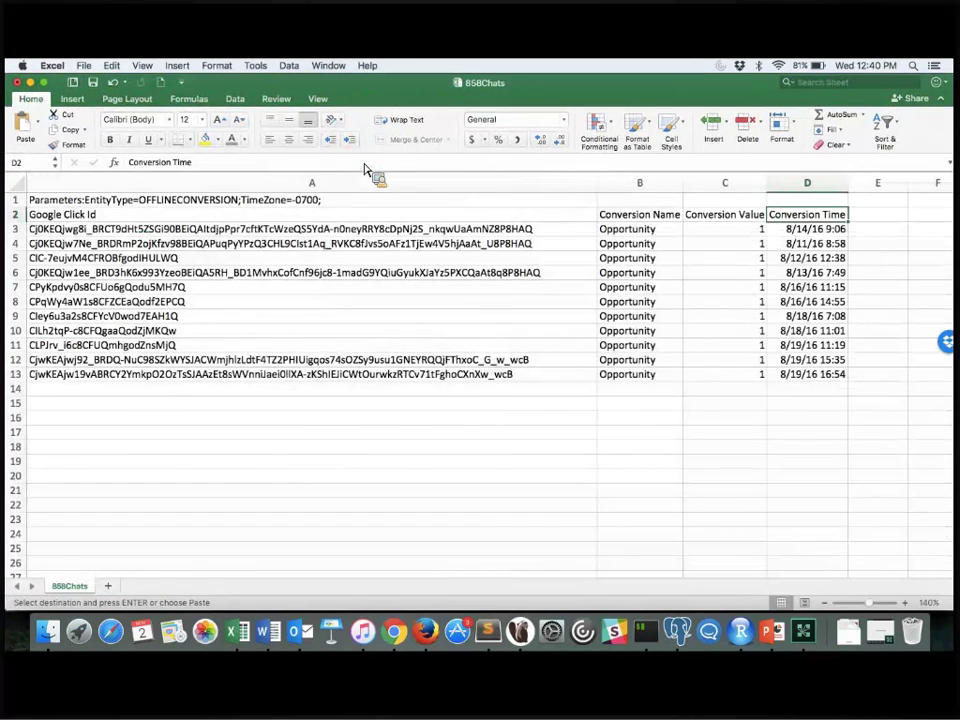
key("Down")
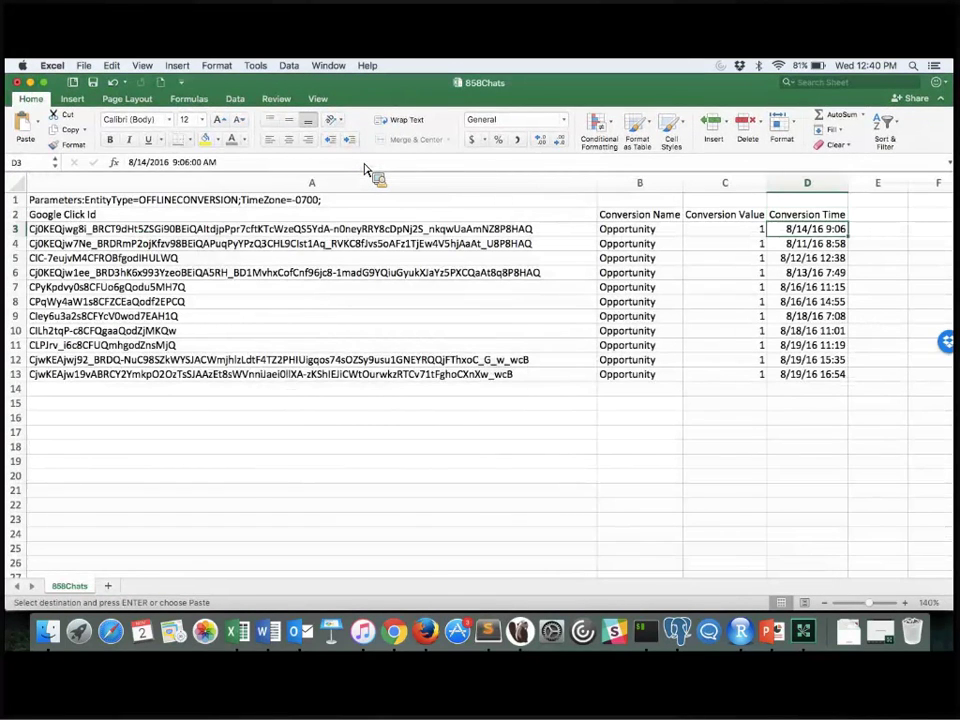
key("Right")
key("super+v")
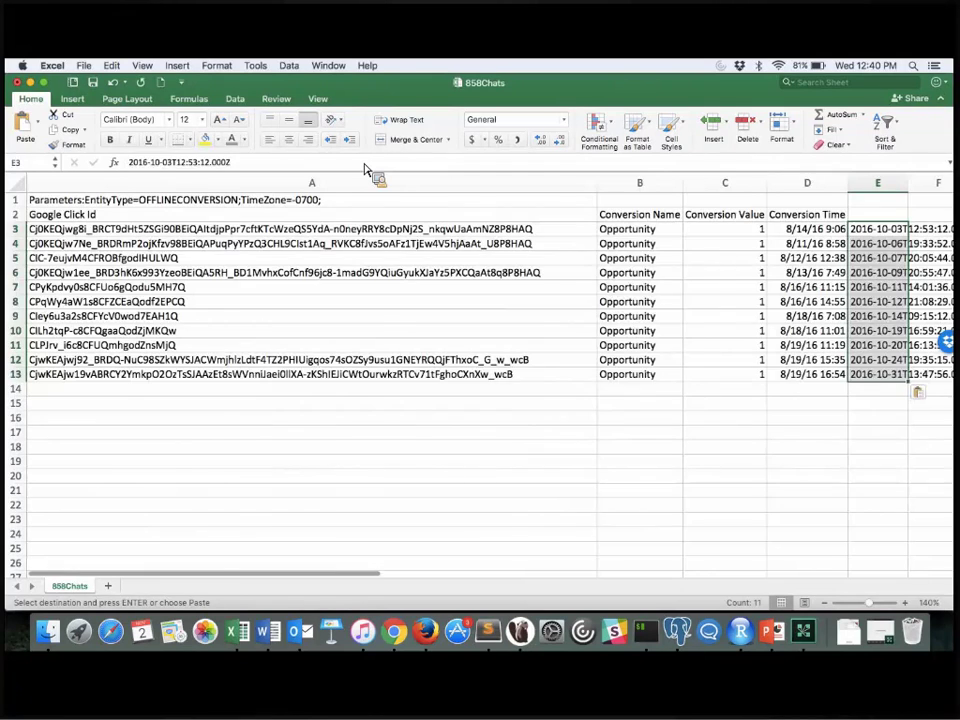
Compare the format of the pasted dates in column E with the existing Conversion Time entries beside them.
scroll(365, 170, "right", 3)
key("Up")
key("Down")
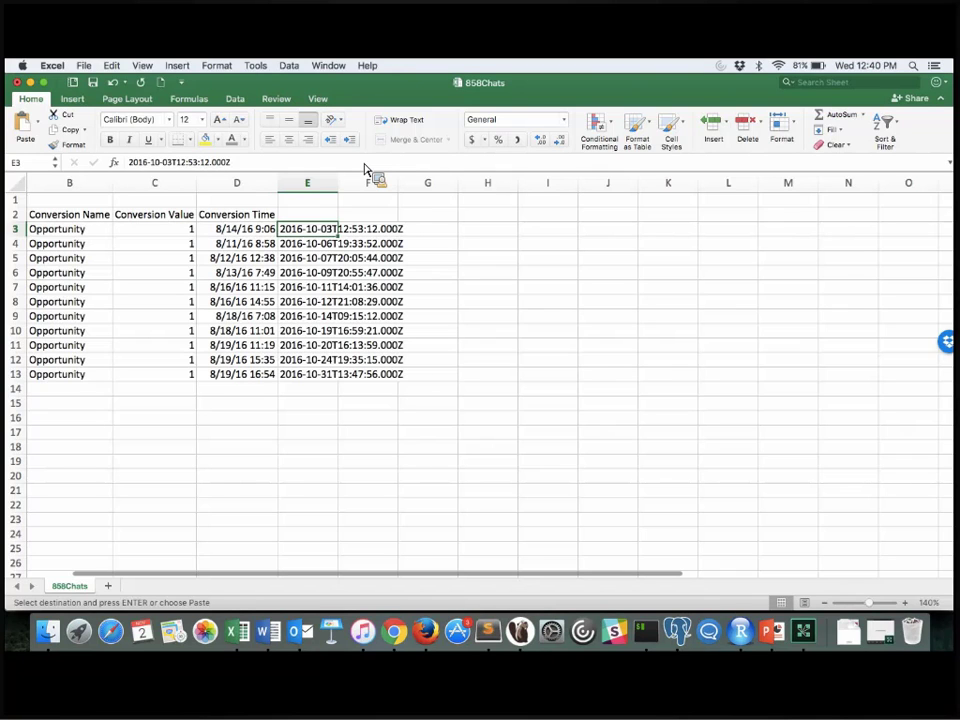
key("Down")
key("Up")
key("super+shift+Down")
key("Down")
key("Up")
key("Left")
key("Right")
key("Left")
key("Right")
key("Up")
key("Down")
key("Left")
key("Right")
Copy the column E dates over the Conversion Time entries in rows 3 to 13 and clear column E.
key("super+shift+Down")
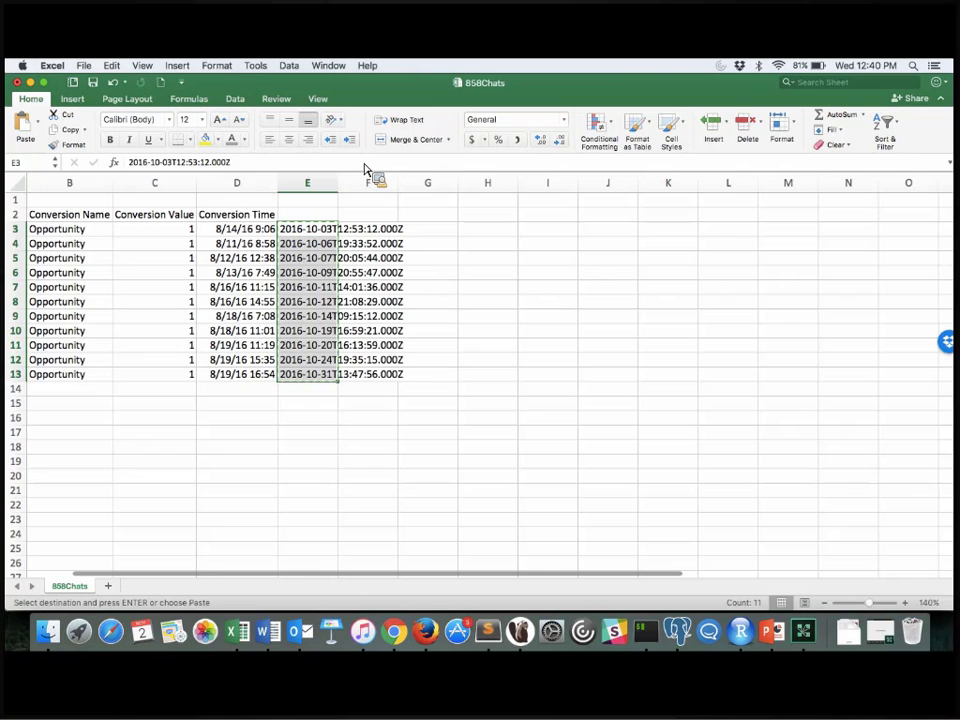
key("Left")
key("super+v")
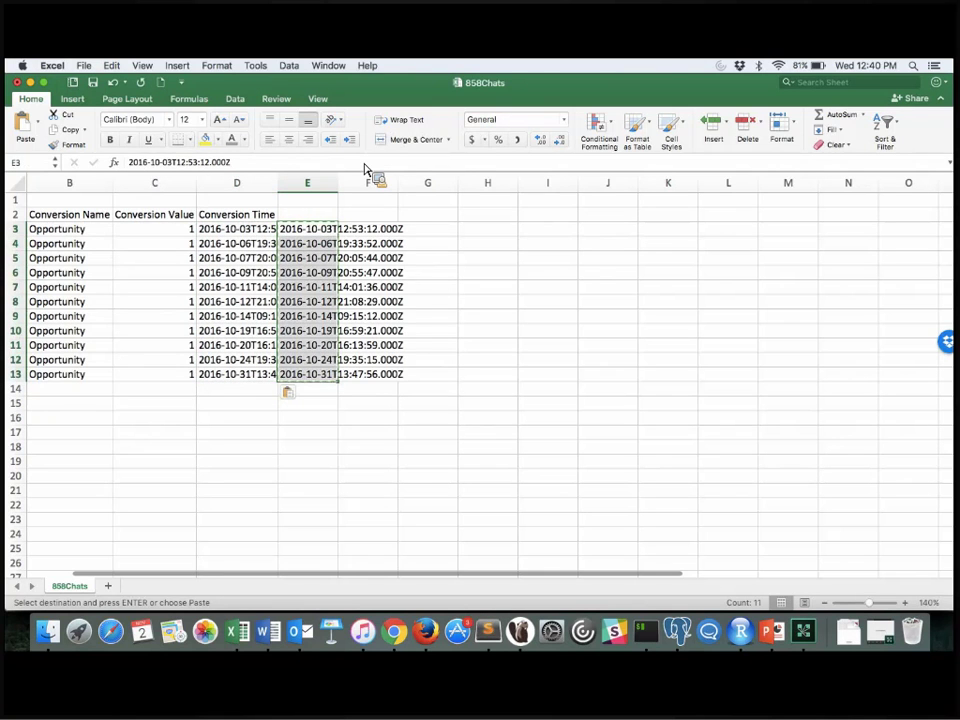
key("Right")
key("super+shift+Down")
key("Delete")
Select the whole import table from the Parameters row to the last Conversion Time entry, A1 to D13.
key("Left")
key("super+Left")
key("Up")
key("Up")
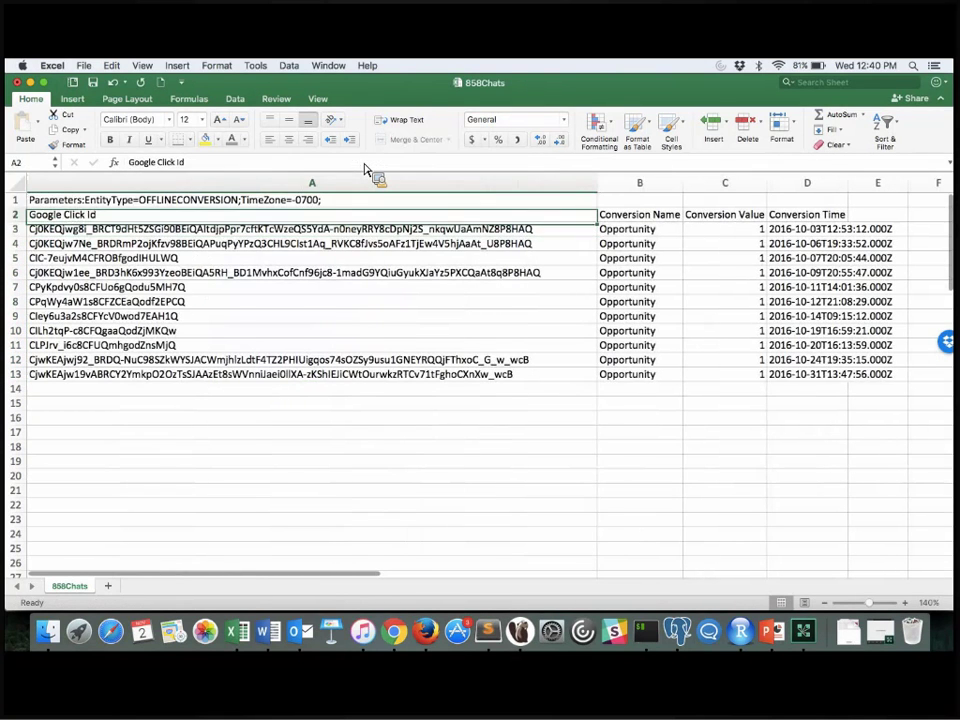
key("shift+Right")
key("shift+Right")
key("shift+Right")
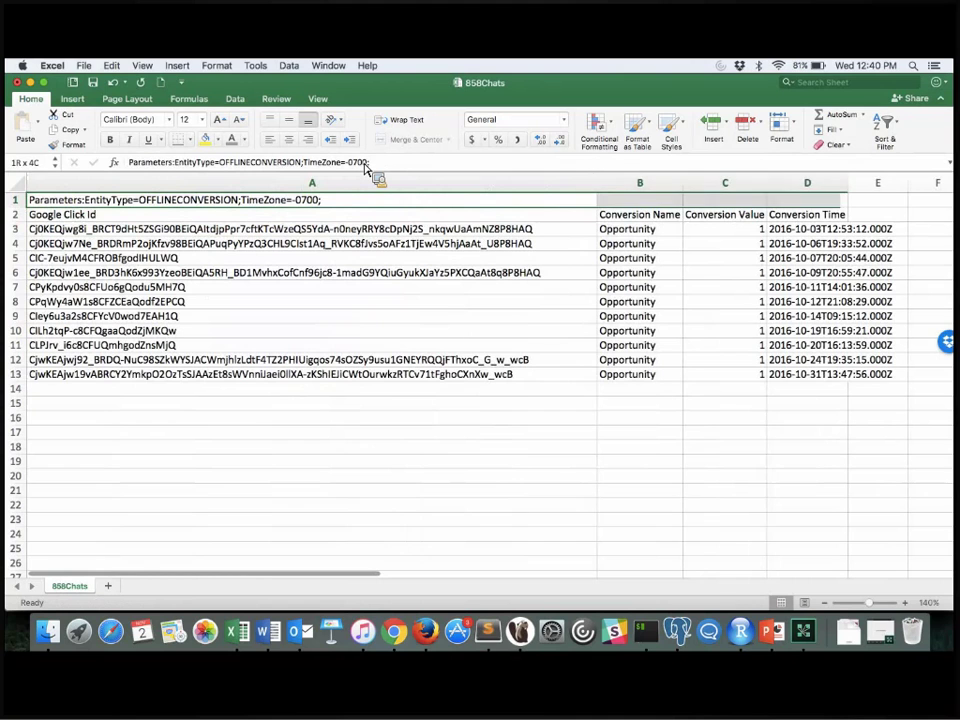
key("shift+Down")
key("shift+Down")
key("shift+Down")
key("super+shift+Down")
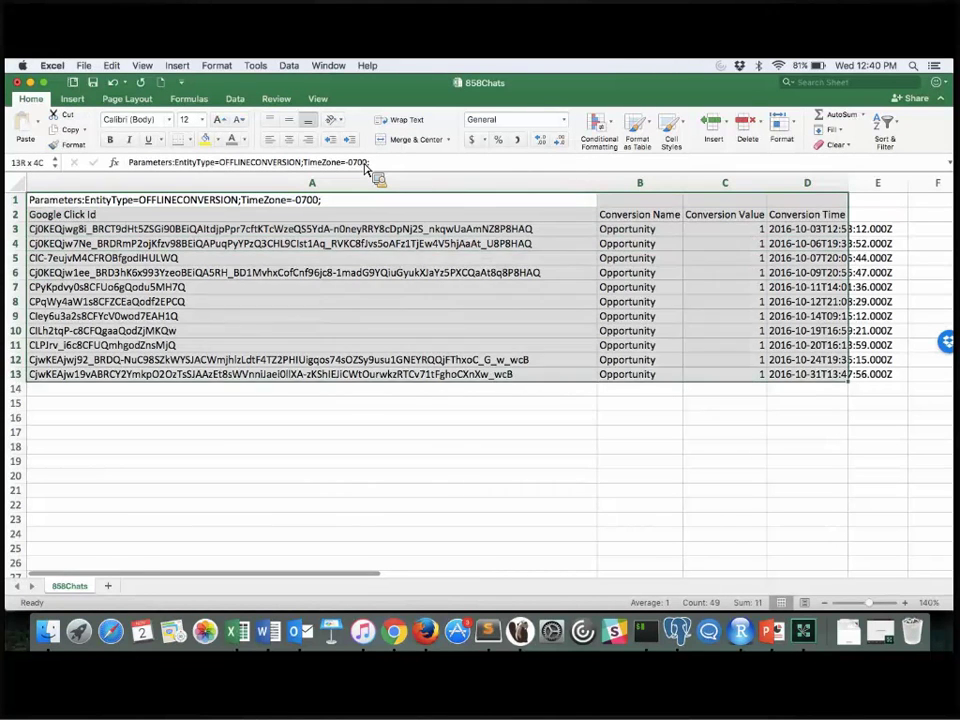
Select the Conversion Time entries in rows 3 to 13 and return to the Google Click Id header.
key("Down")
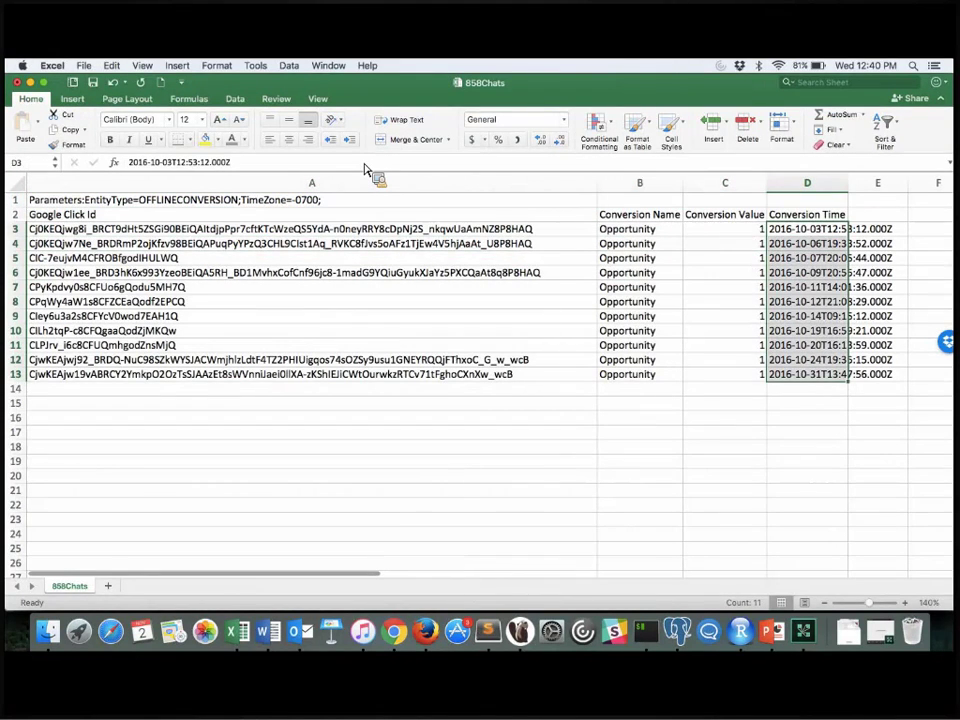
key("Up")
key("super+Left")
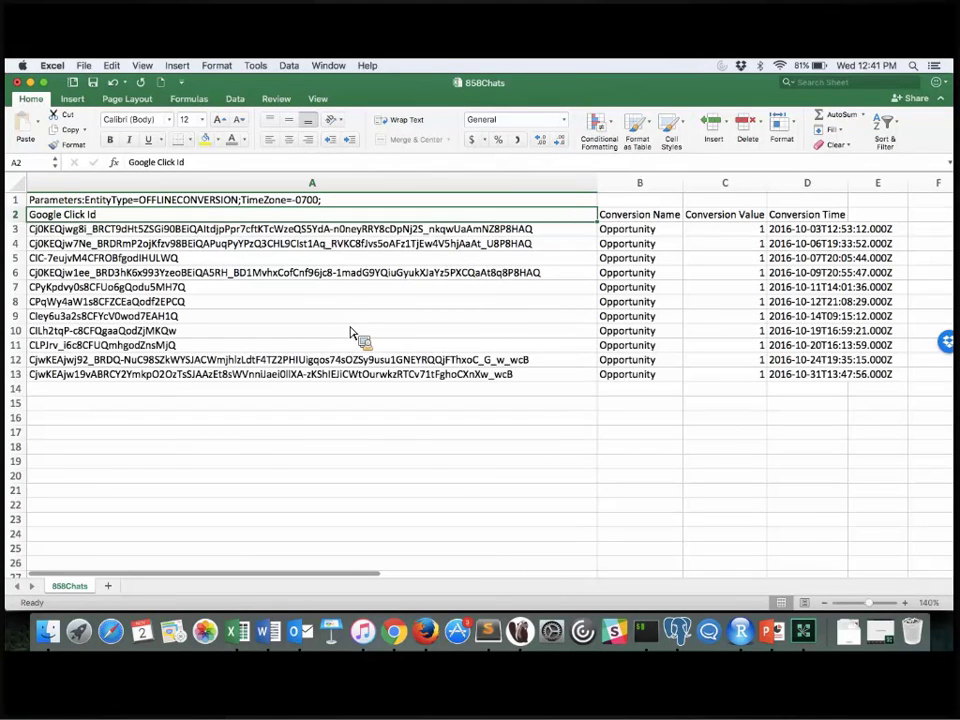
Go through the row 2 headers from Google Click Id to Conversion Time twice, returning to Google Click Id each time.
key("Right")
key("Right")
key("Right")
key("Home")
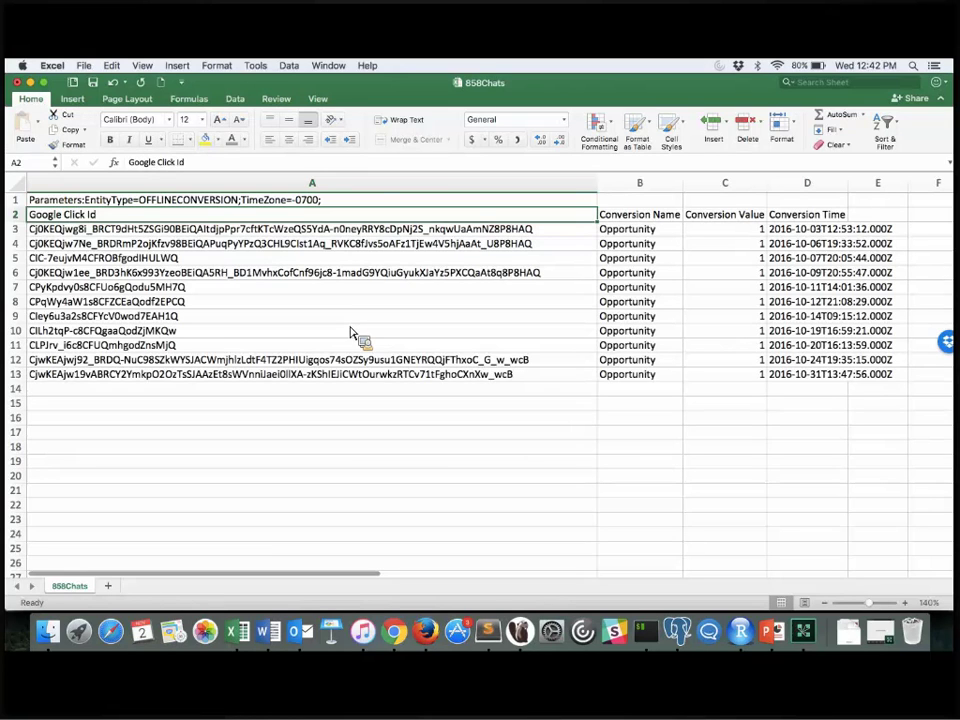
key("Right")
key("Right")
key("Right")
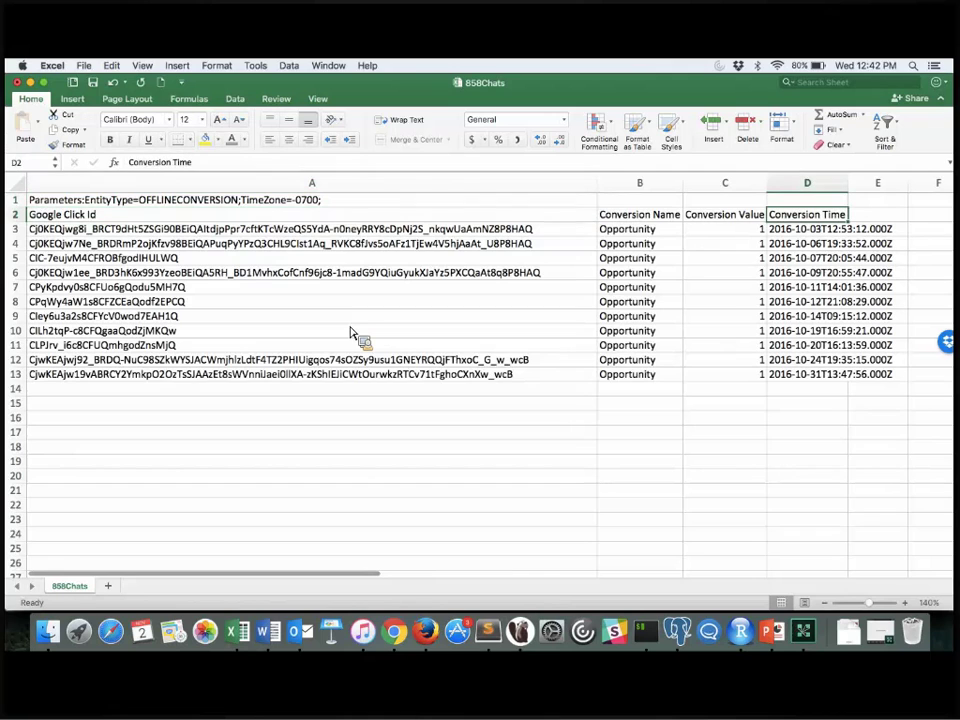
key("Left")
key("Left")
key("Left")
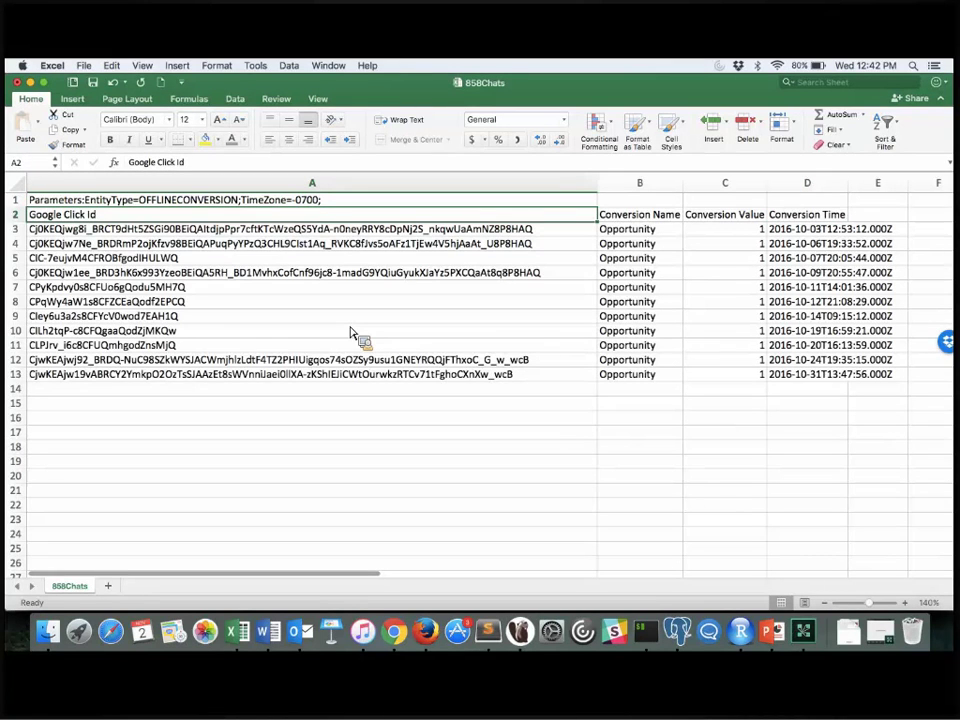
Select the four column headers in row 2 and return to Google Click Id.
key("Right")
key("Left")
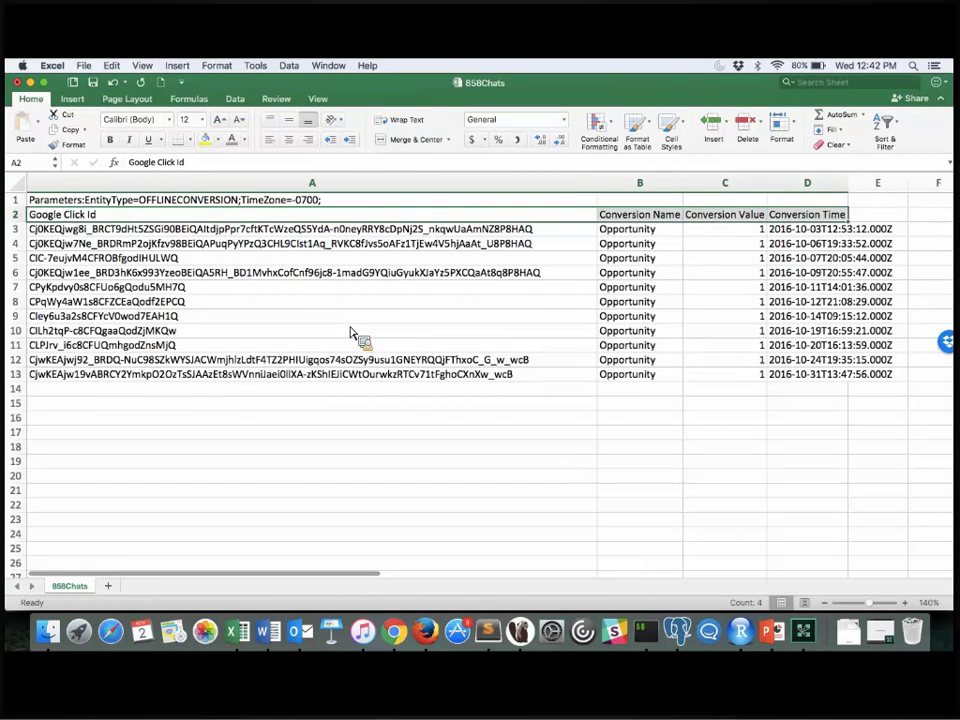
key("Up")
key("Down")
key("shift+space")
key("Left")
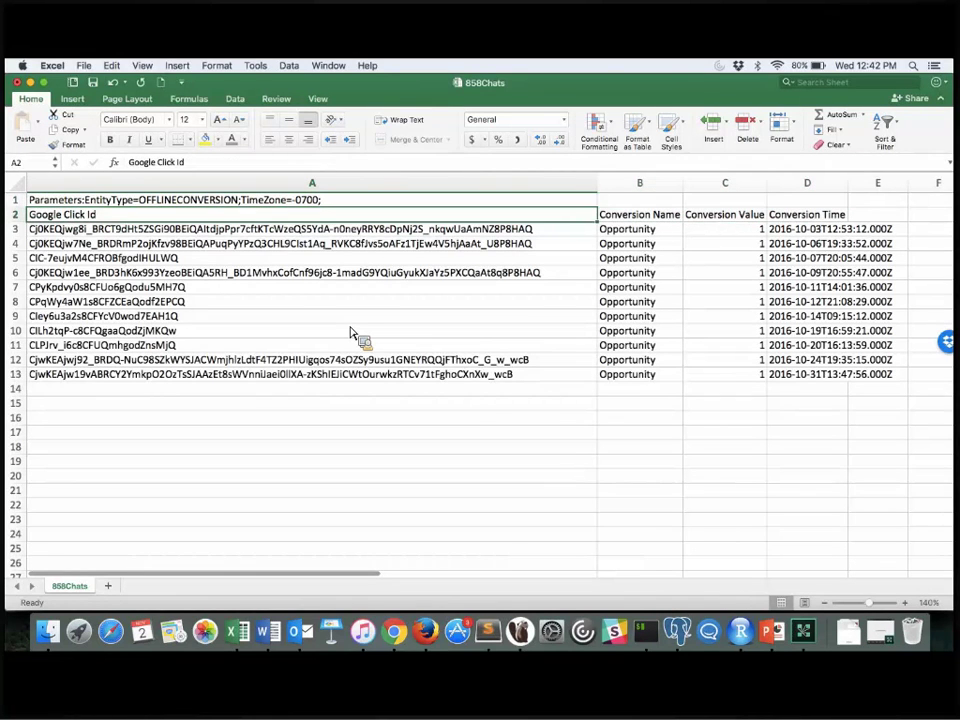
Go through the headers to Conversion Time and back once more, and select all four from A2 to D2.
key("Right")
key("Right")
key("Right")
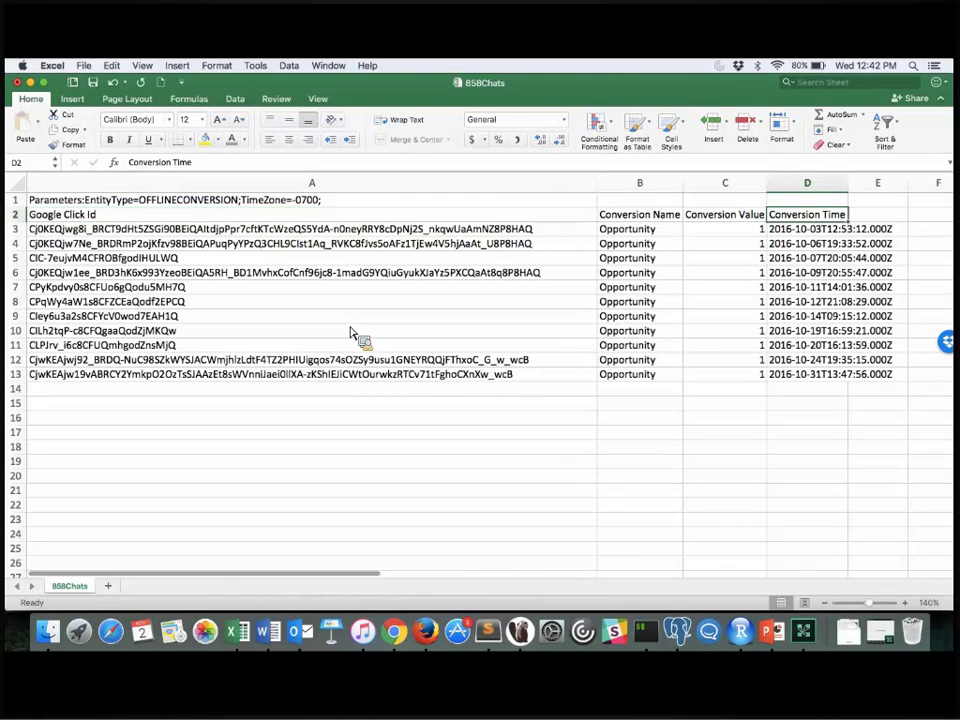
key("Left")
key("Left")
key("Left")
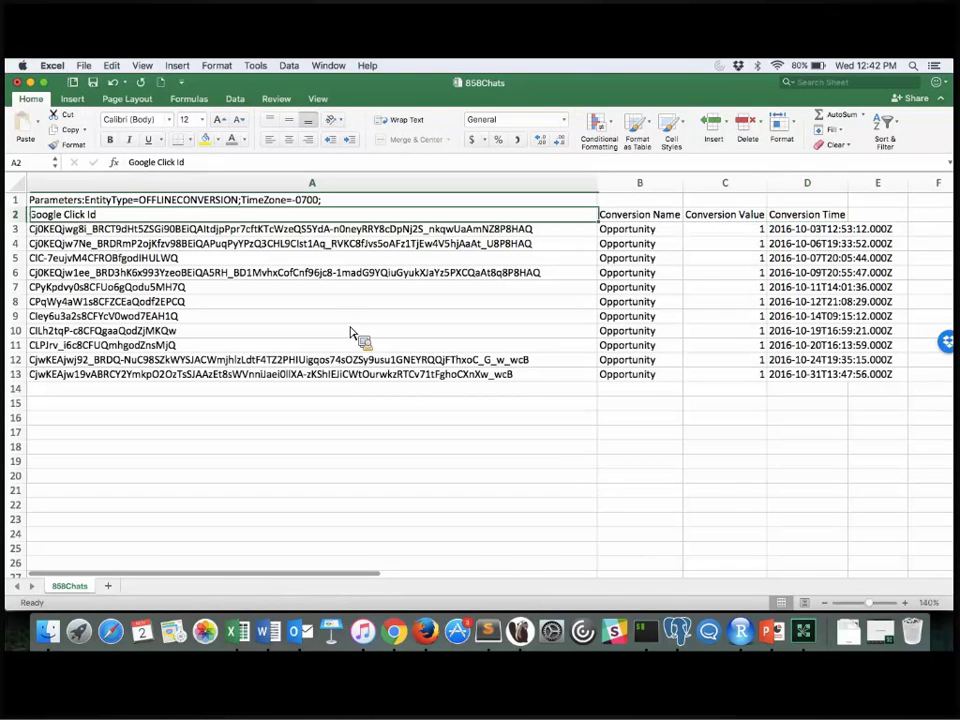
key("shift+Right")
key("shift+Right")
key("shift+Right")
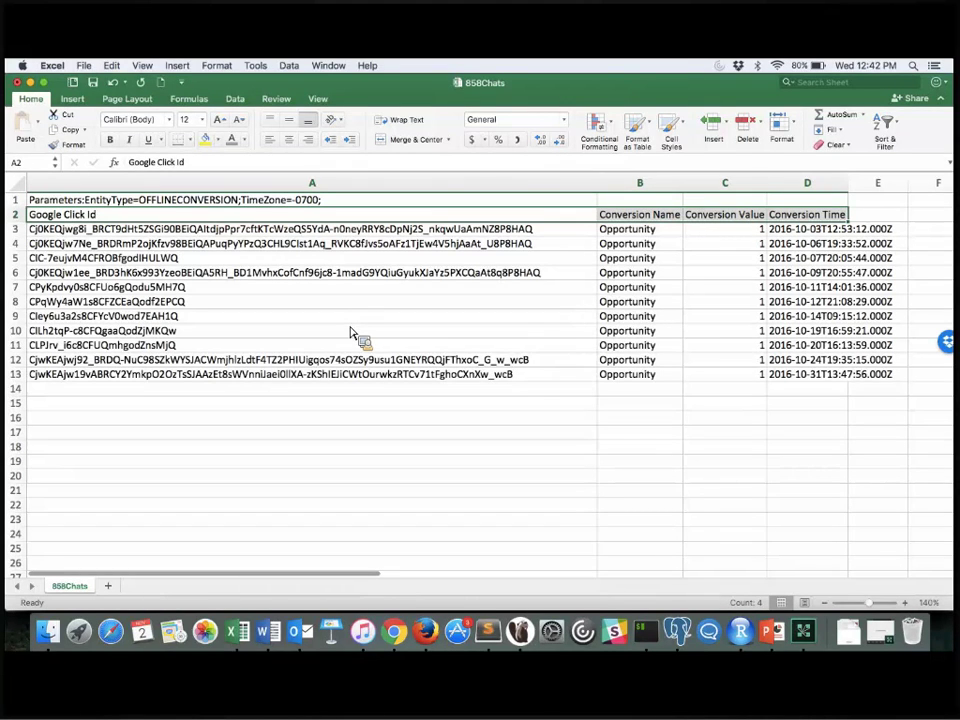
Review the completed template by selecting A2:D13, the parameters row A1:D1, the whole range A1:D13 and cell D13.
key("super+shift+Down")
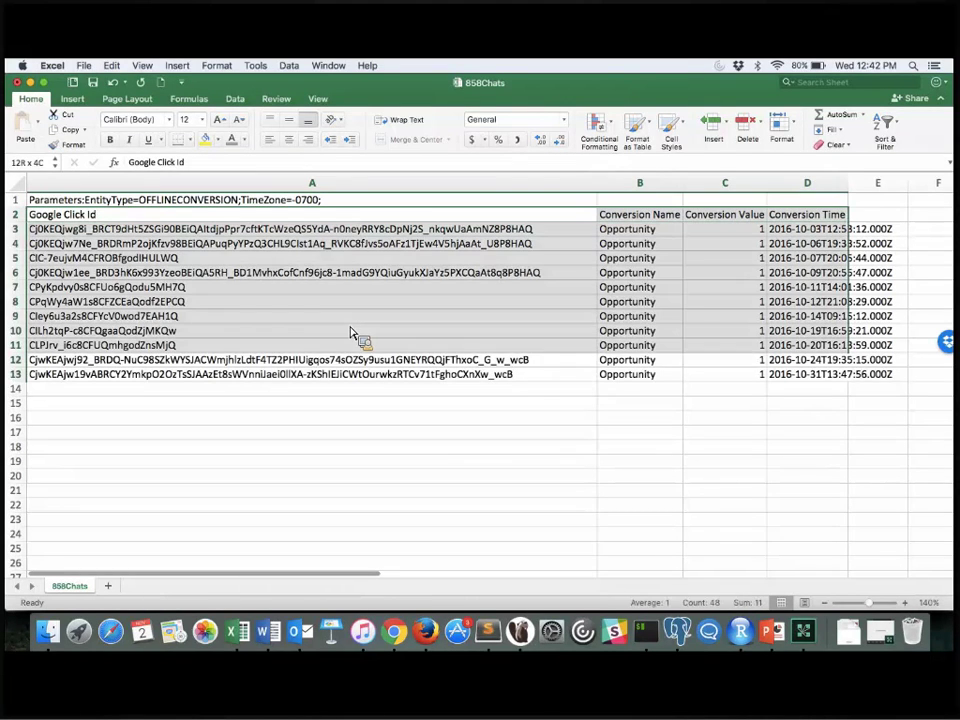
key("Up")
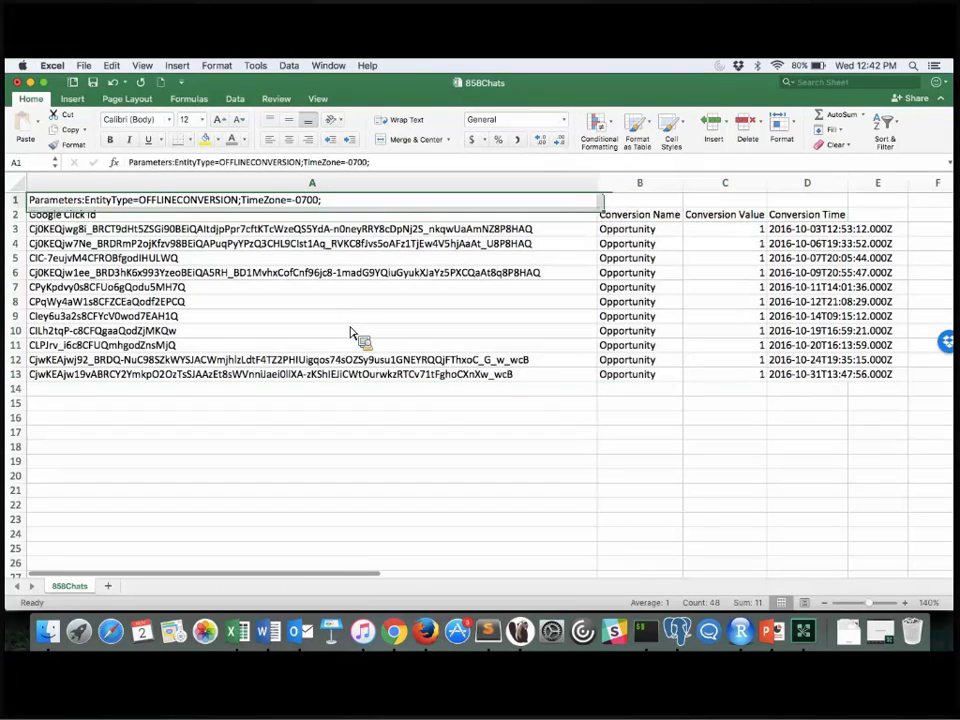
key("shift+Right")
key("shift+Right")
key("shift+Right")
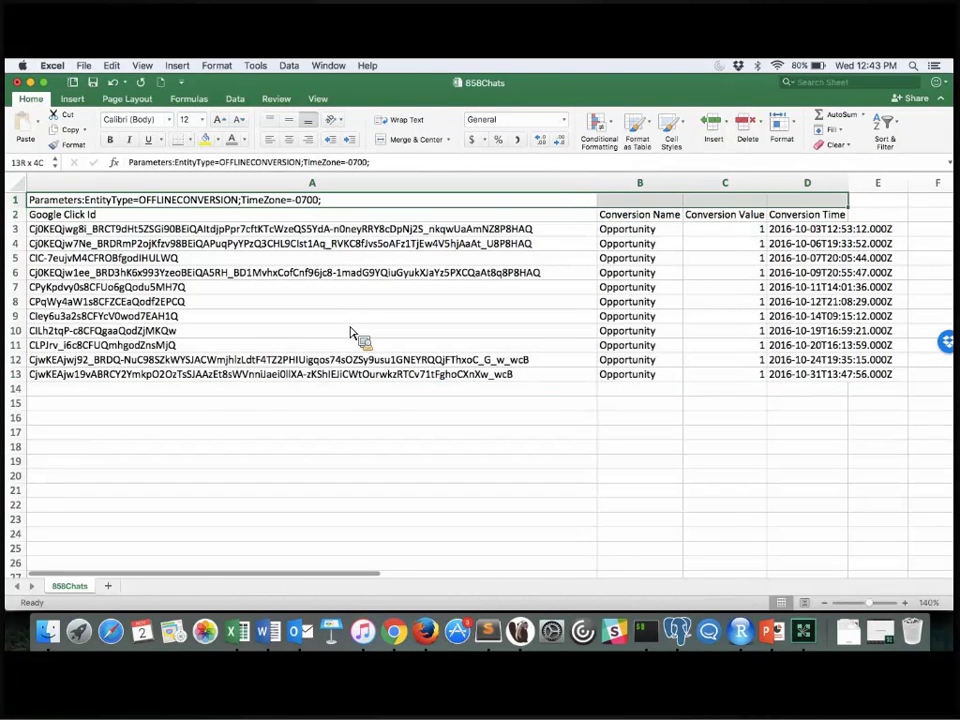
key("super+shift+Down")
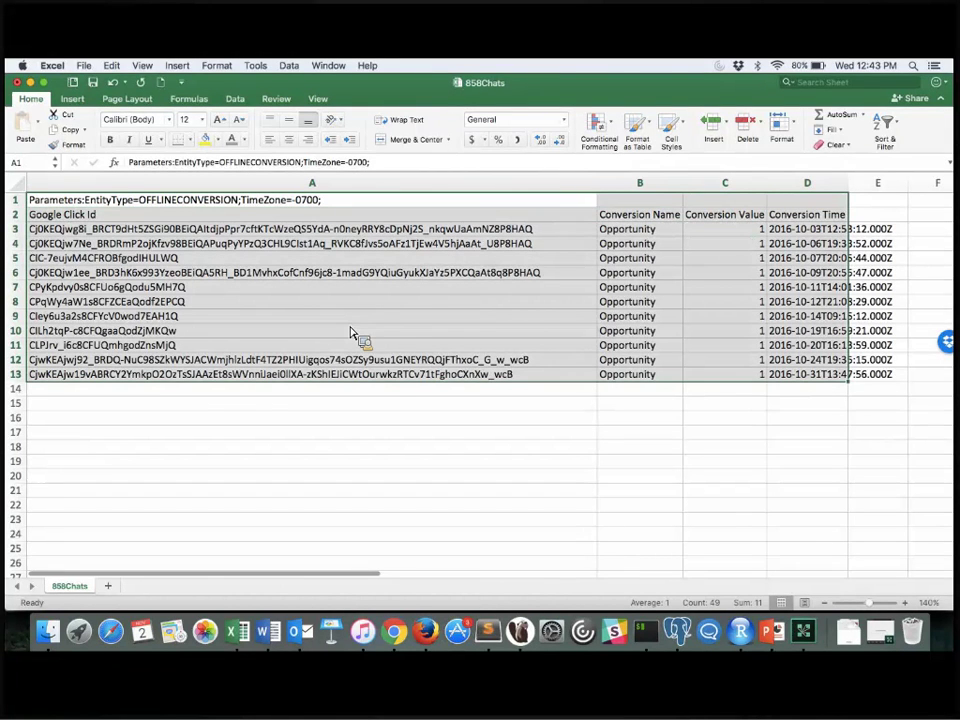
left_click(835, 381)
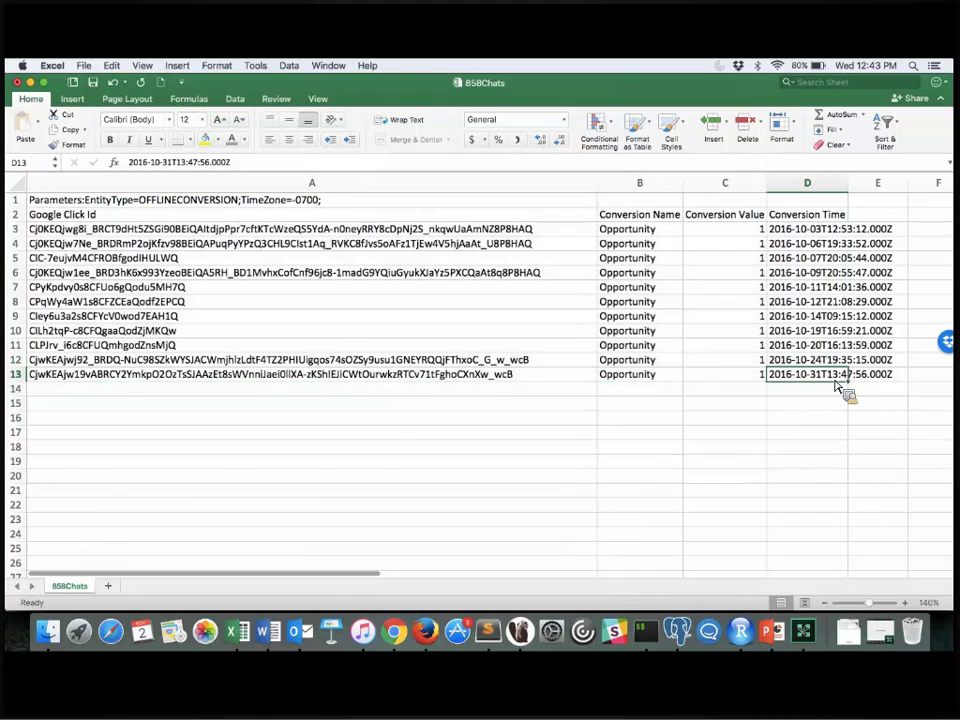
Switch to PowerPoint and present the slide show at the slide "Step 6: Import conversions into Adwords".
key("super+Tab")
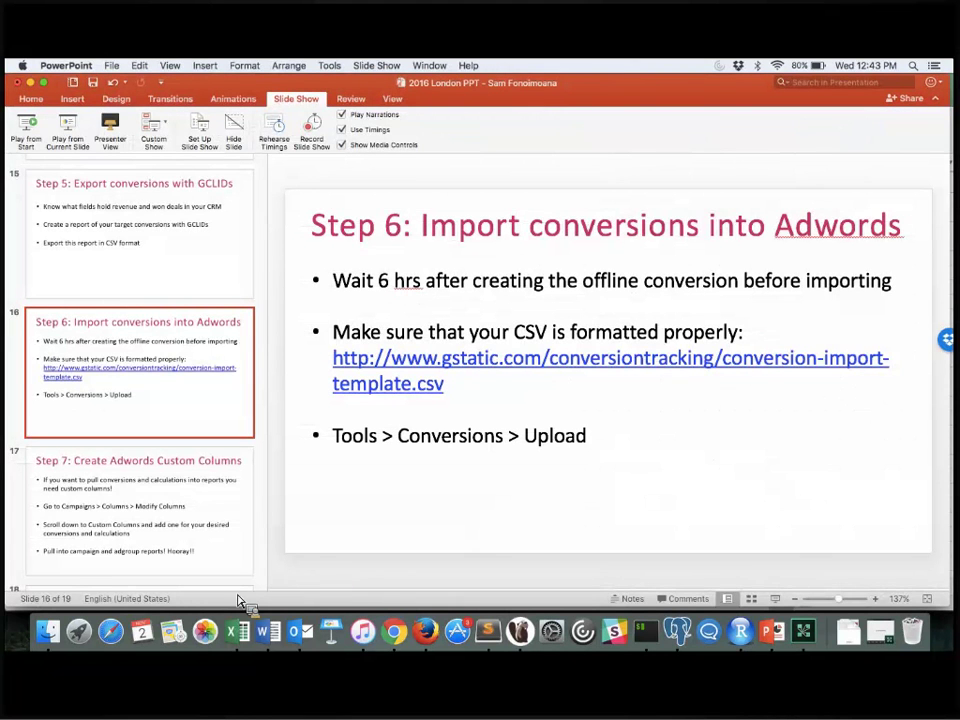
left_click(213, 507)
key("Up")
left_click(24, 137)
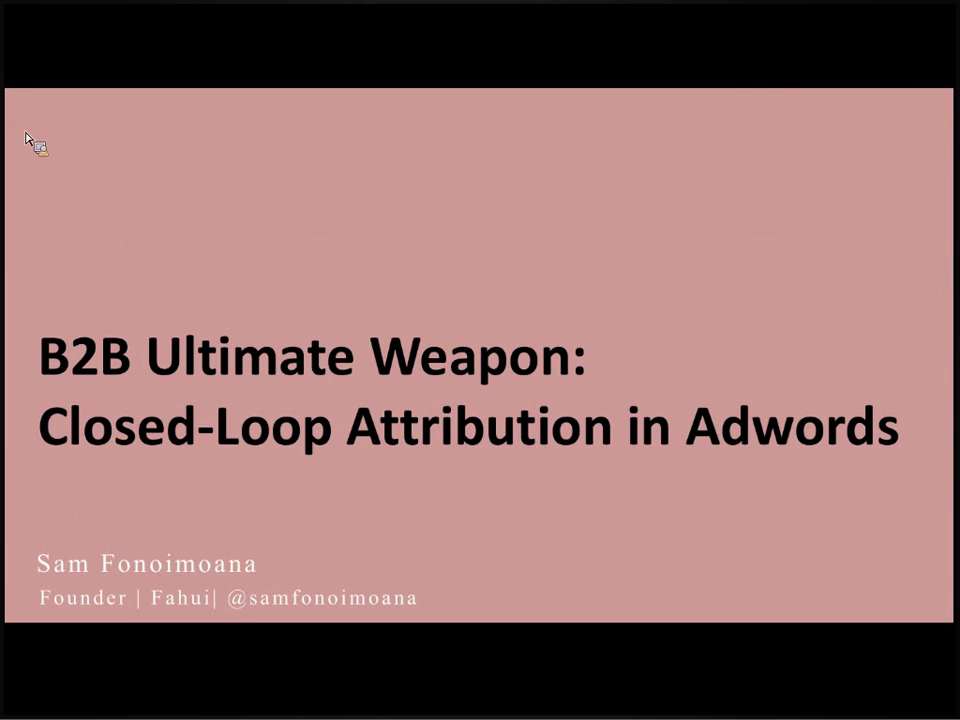
key("Escape")
scroll(103, 298, "down", 8)
scroll(103, 297, "down", 10)
scroll(103, 298, "down", 2)
left_click(103, 302)
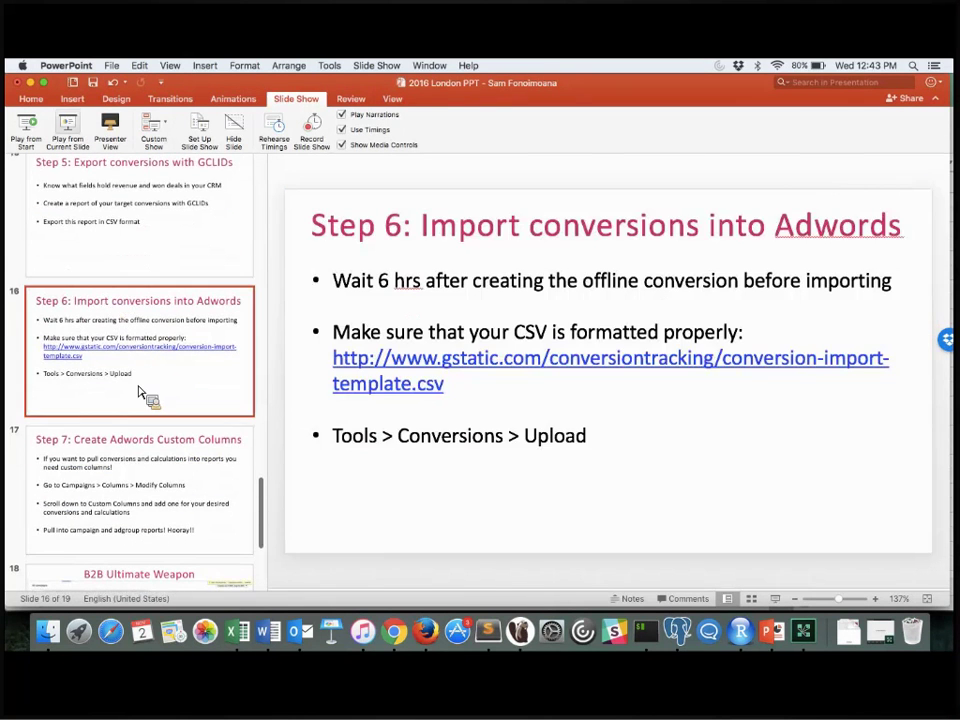
left_click(79, 147)
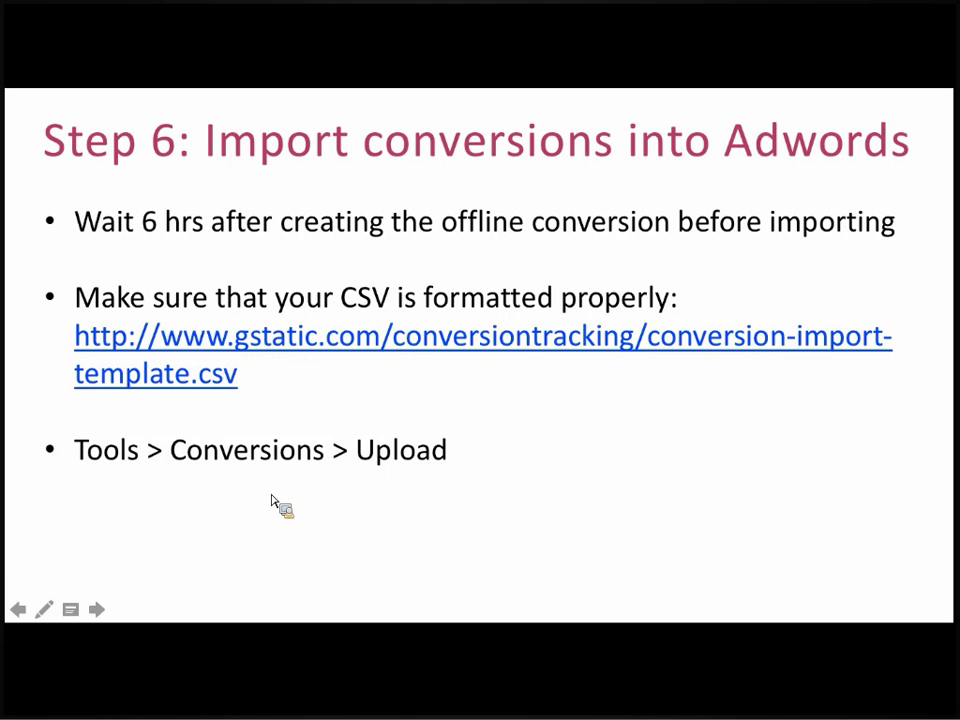
left_click(210, 226)
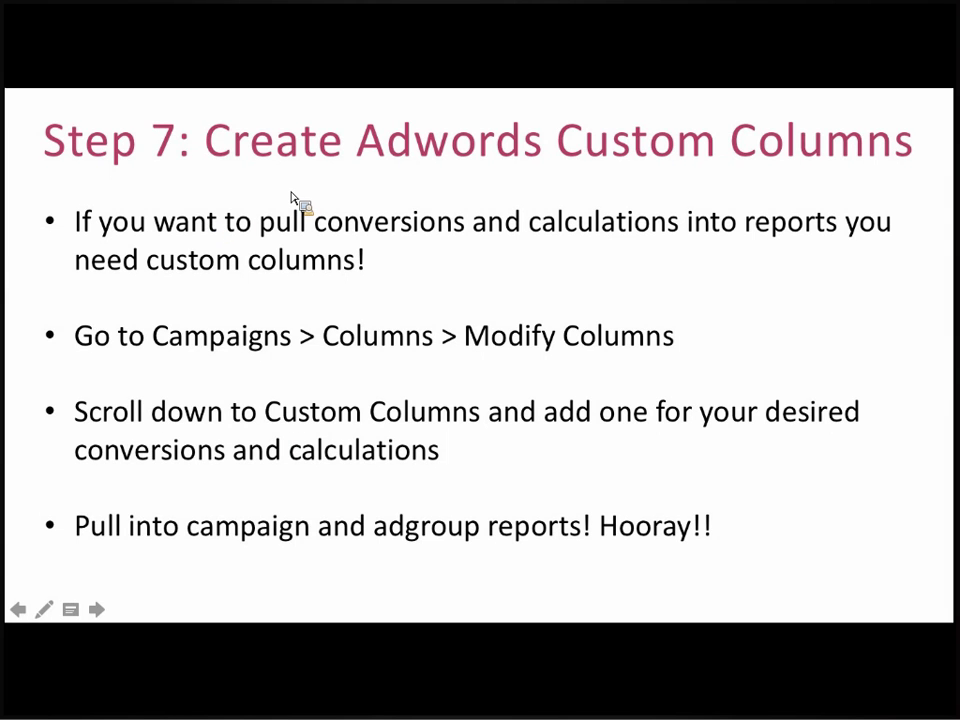
key("Left")
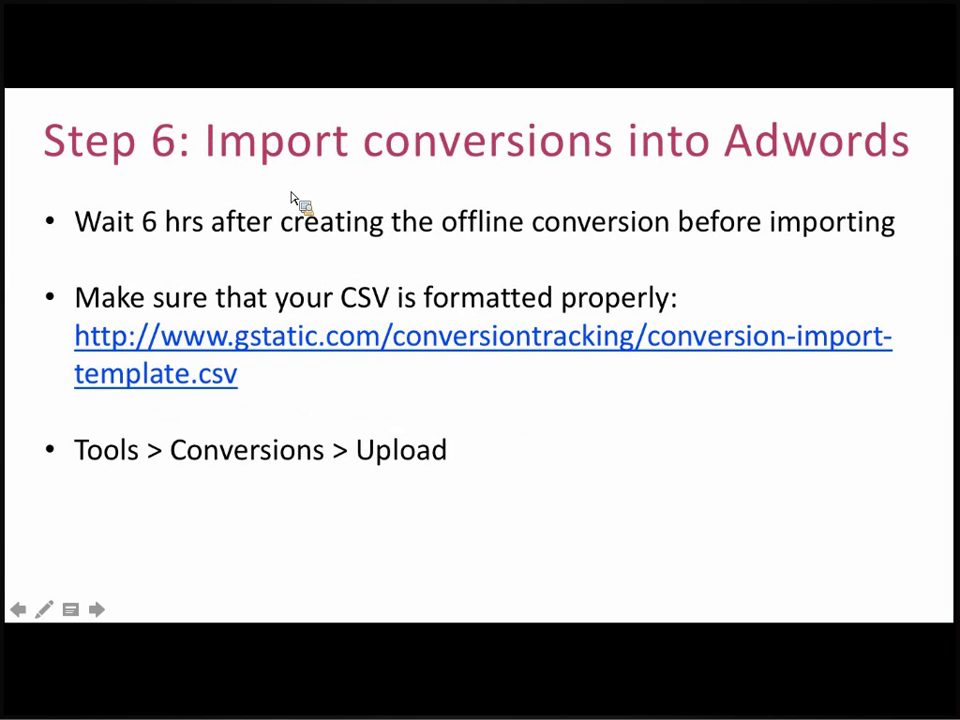
Switch to Firefox, open the Uploads page of the AdWords conversions and start choosing a file to import.
key("super+Tab")
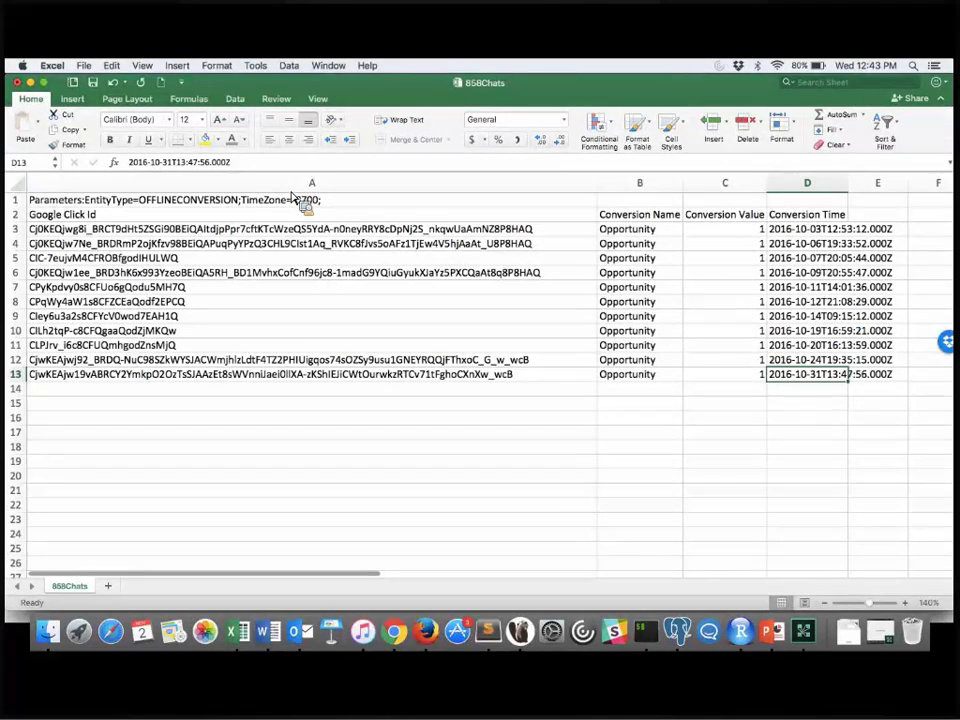
key("super+Tab")
key("super+Tab")
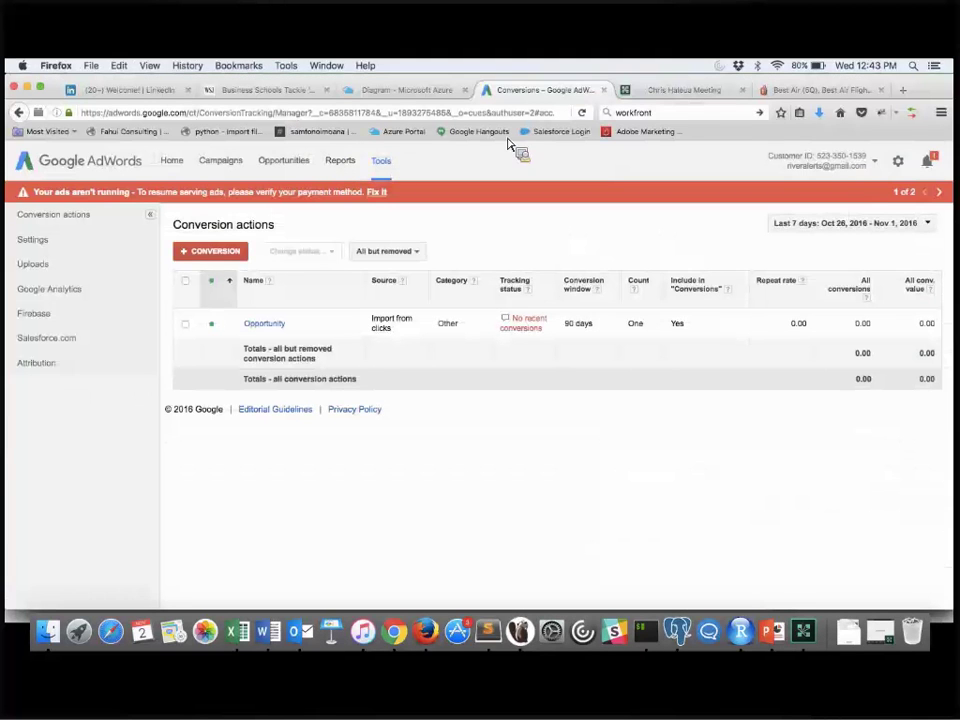
left_click(389, 166)
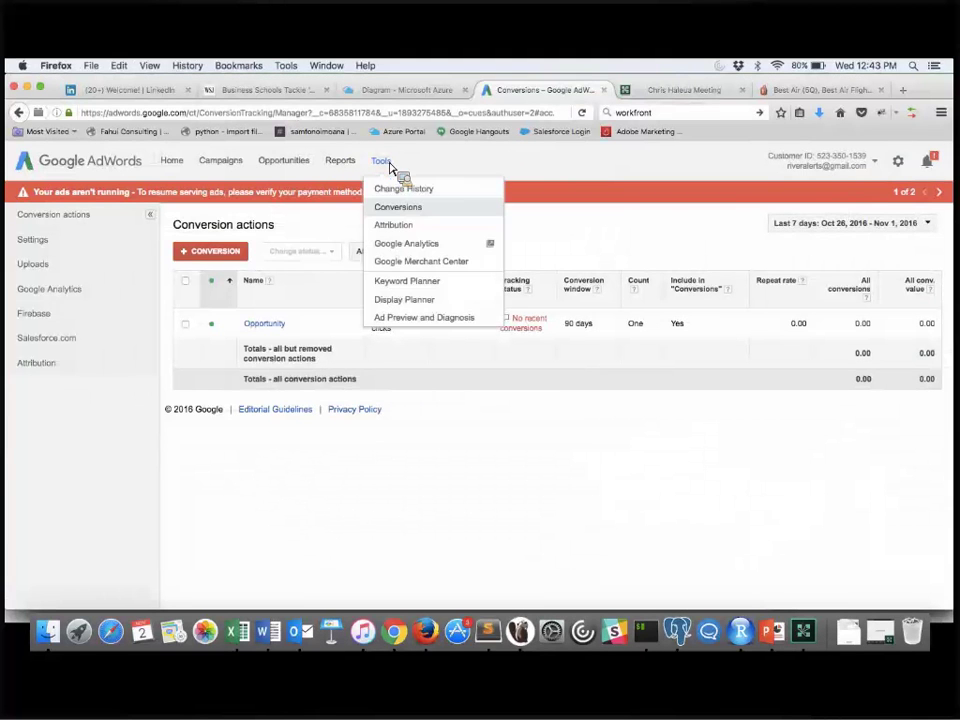
left_click(400, 208)
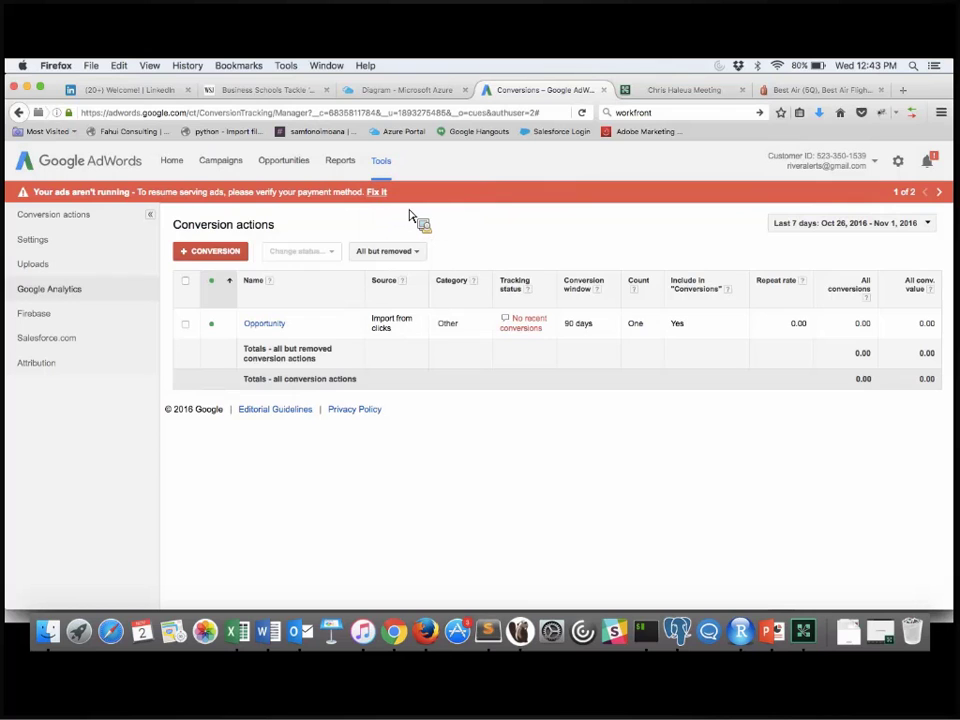
left_click(40, 266)
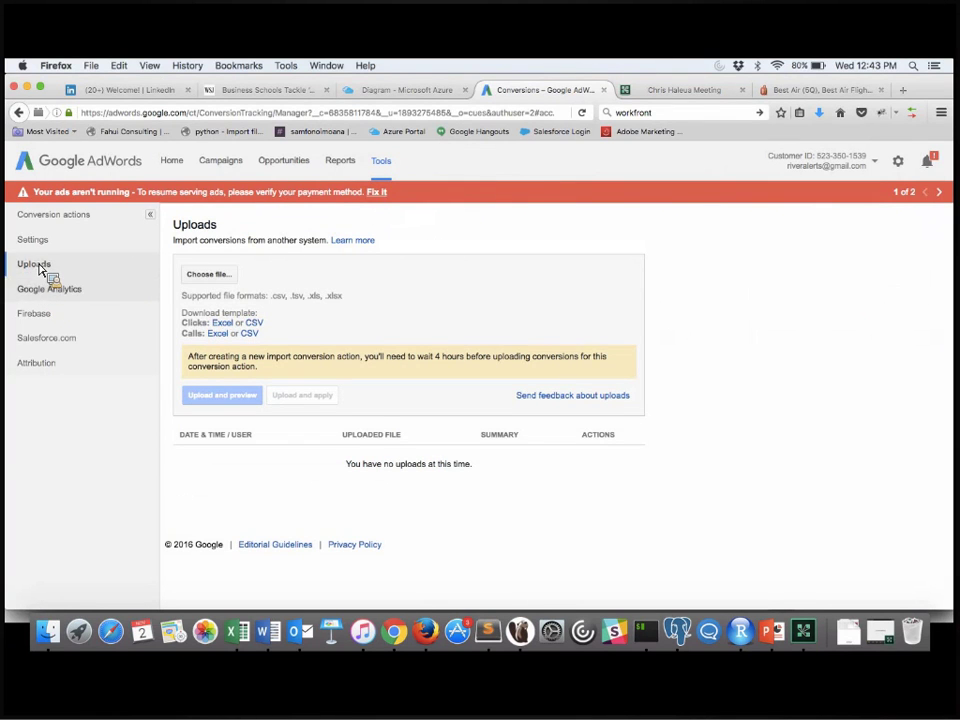
left_click(222, 276)
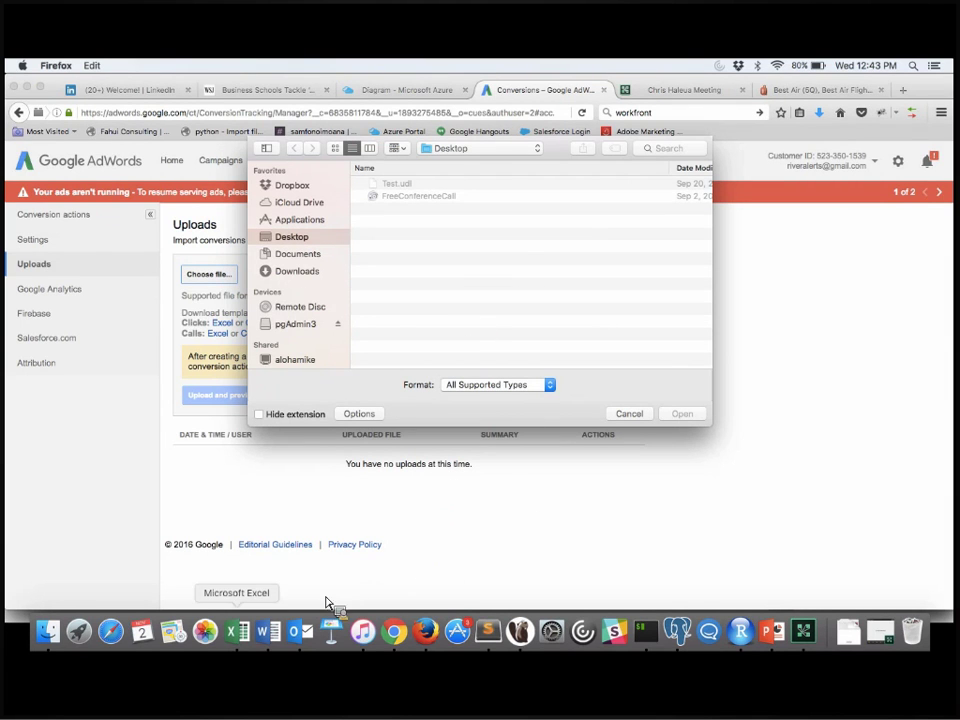
Switch to Excel and save a copy of the 858Chats sheet as testuploadadwords in CSV format in the Documents folder.
left_click(238, 632)
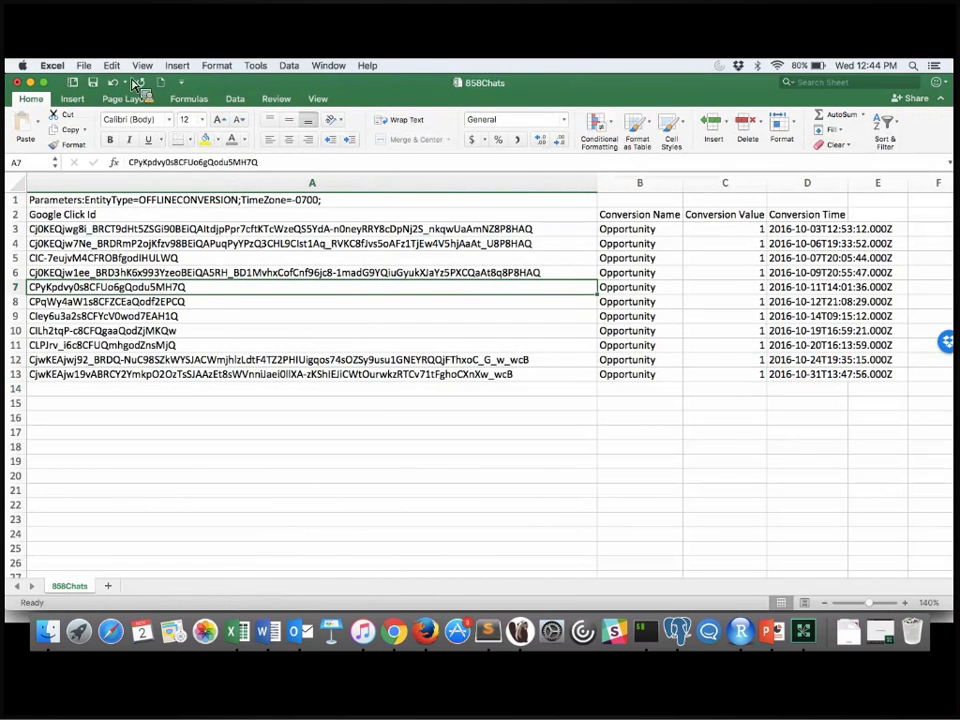
left_click(86, 67)
left_click(116, 165)
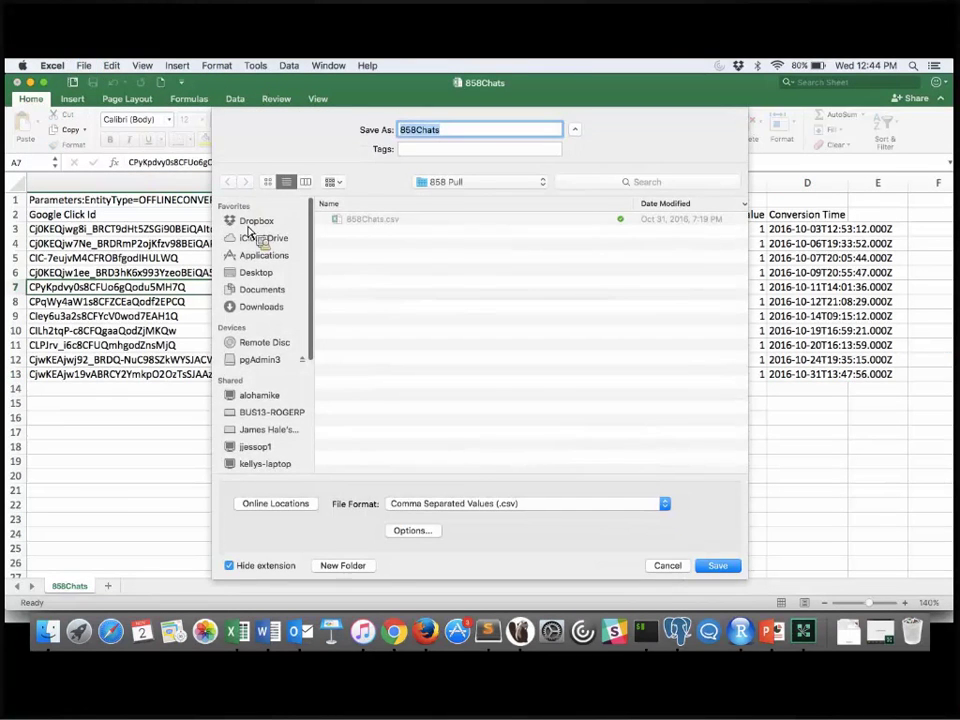
left_click(262, 290)
type("testuploadadwords.cs")
key("BackSpace")
key("BackSpace")
key("BackSpace")
key("Return")
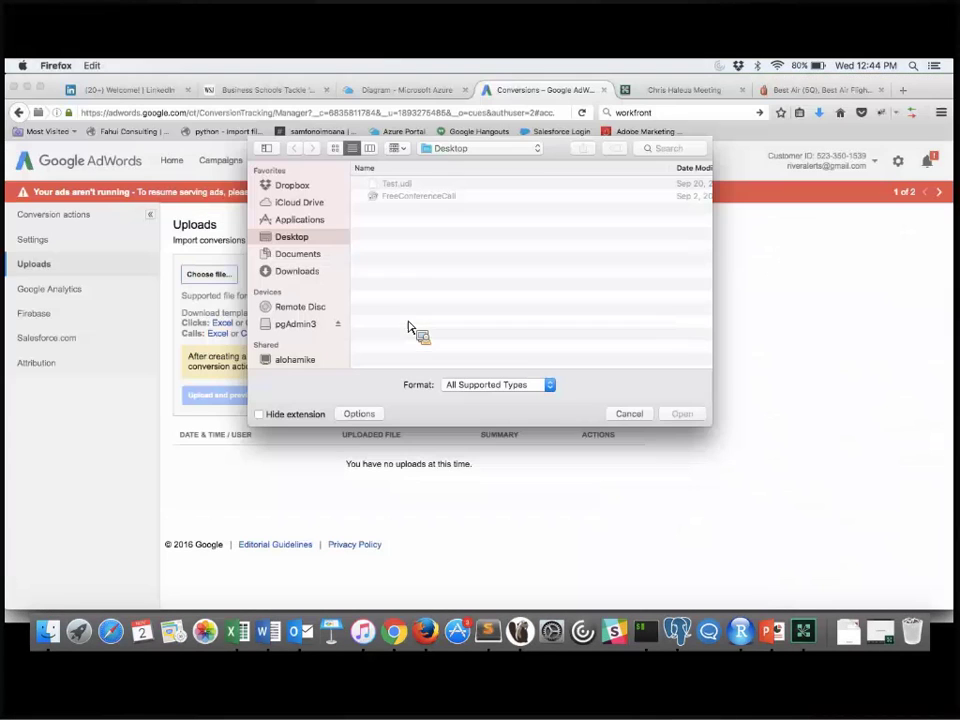
Return to Firefox and choose testuploadadwords from the Documents folder as the conversions file to upload.
key("super+Tab")
left_click_drag(447, 277, 672, 385)
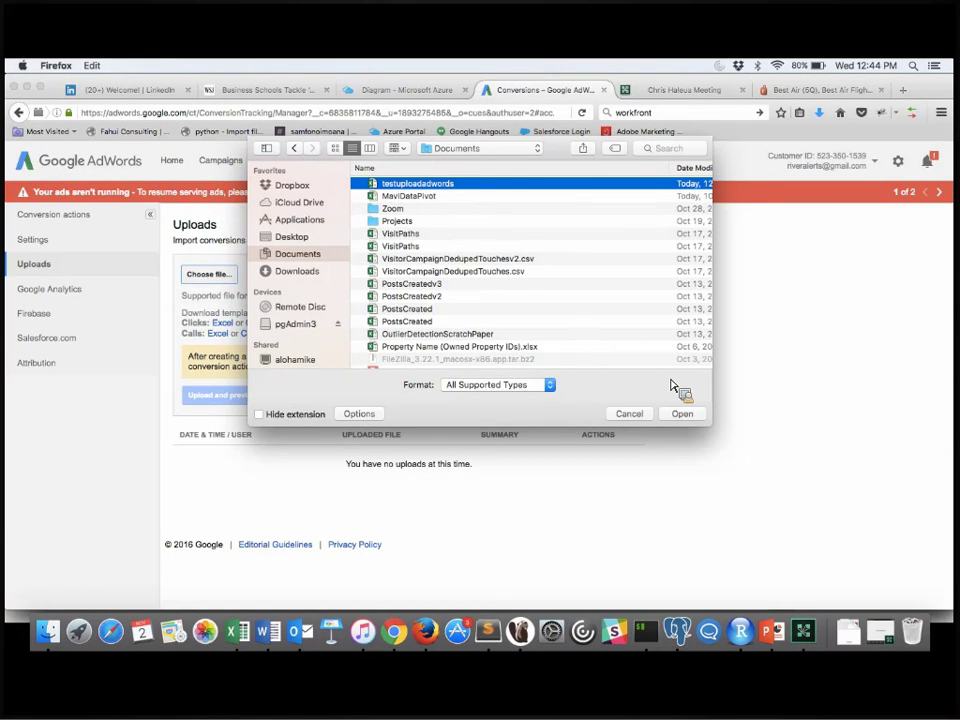
left_click(682, 414)
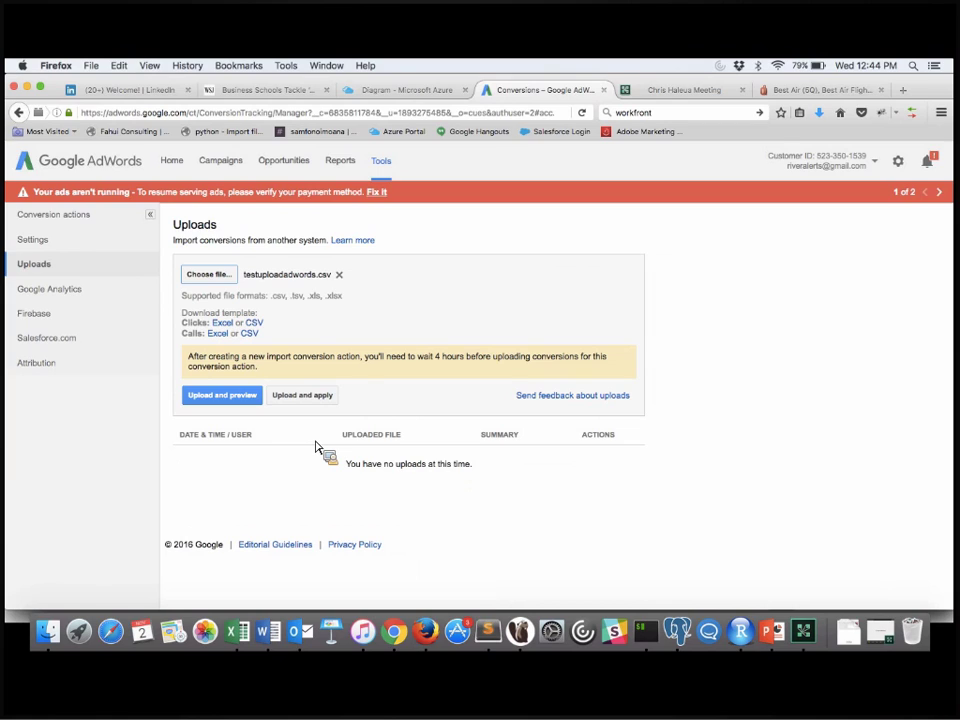
key("super+Tab")
key("super+Tab")
key("super+Tab")
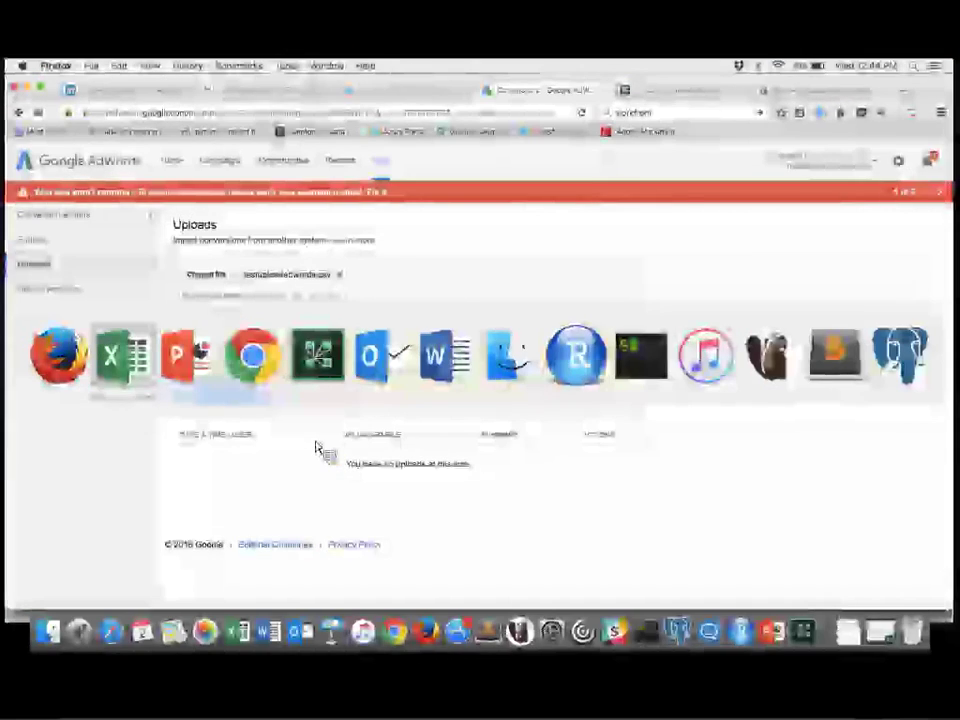
key("super+Tab")
key("super+Tab")
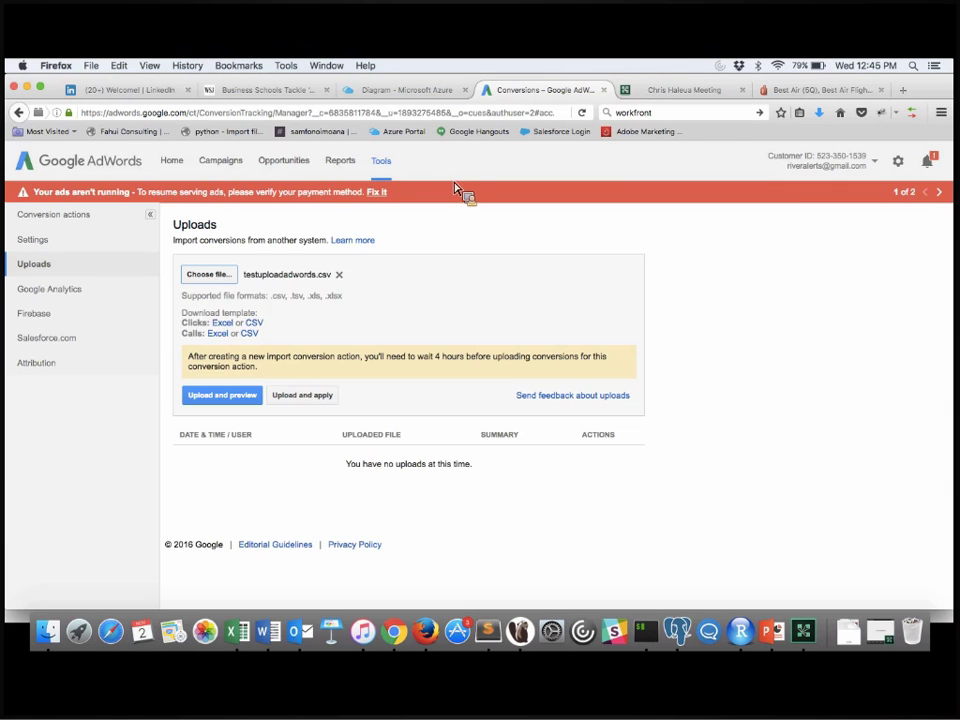
Clear the browser's search box and switch to PowerPoint to show the slide "Step 7: Create Adwords Custom Columns".
left_click(683, 114)
key("BackSpace")
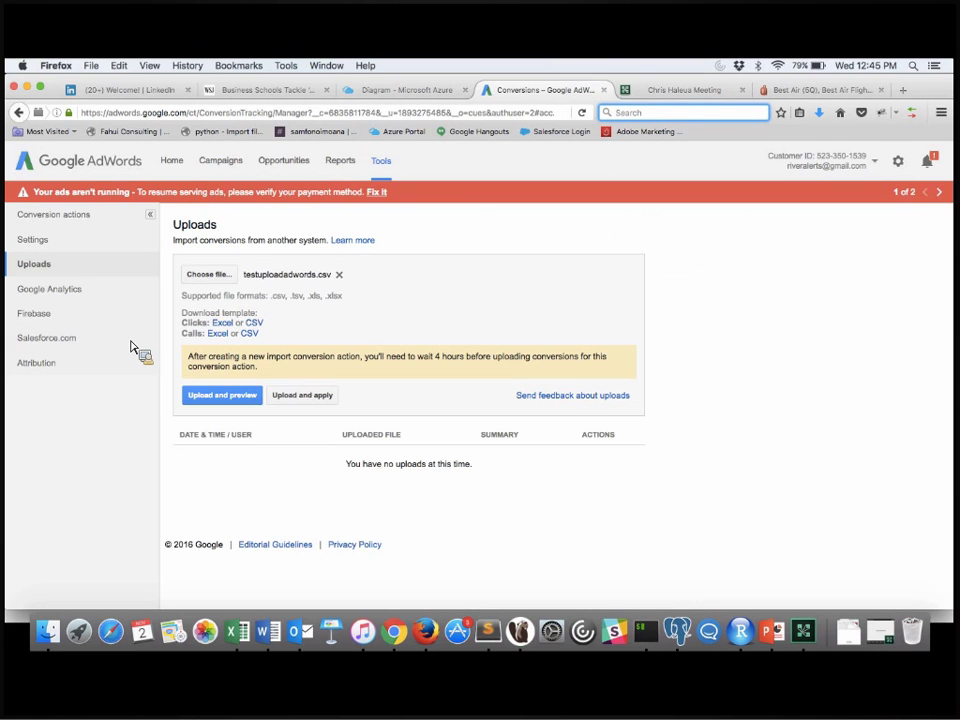
key("super+Tab")
key("super+Tab")
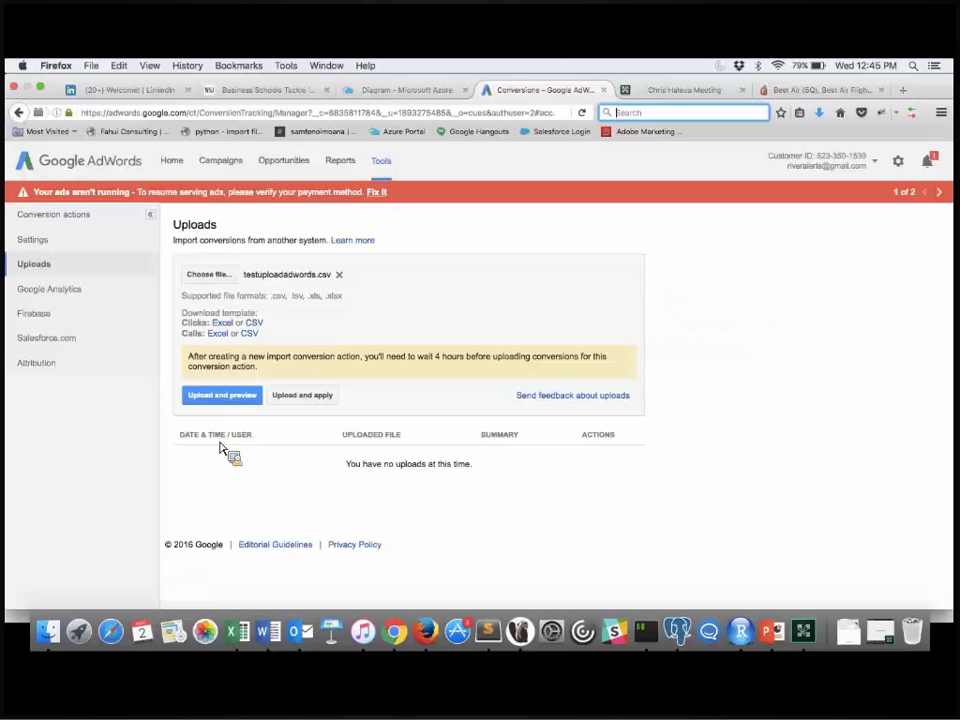
key("super+Tab")
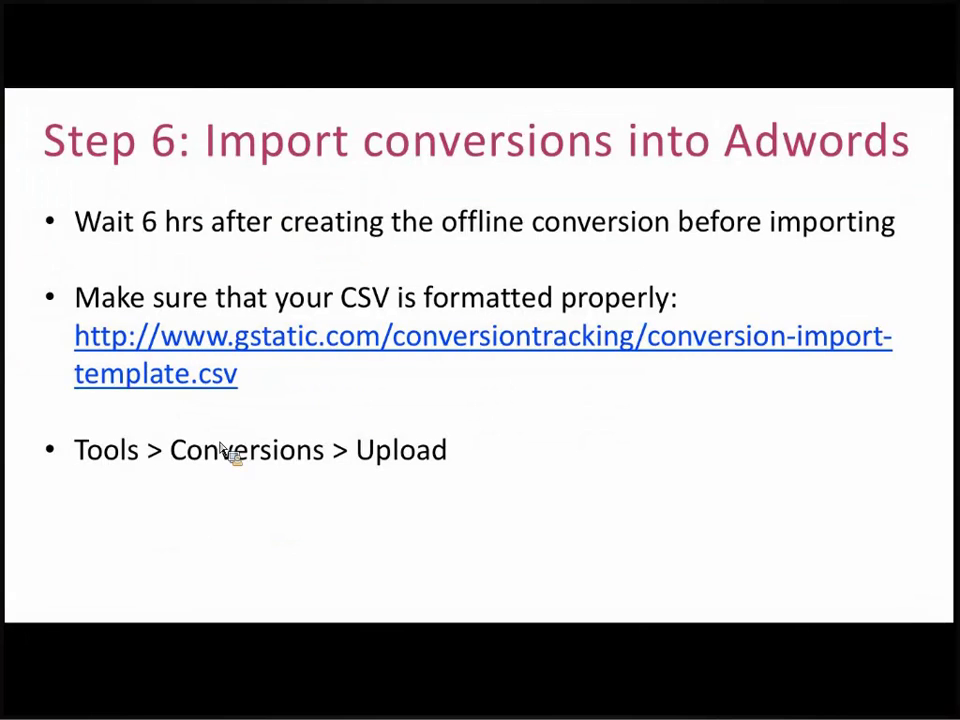
key("Right")
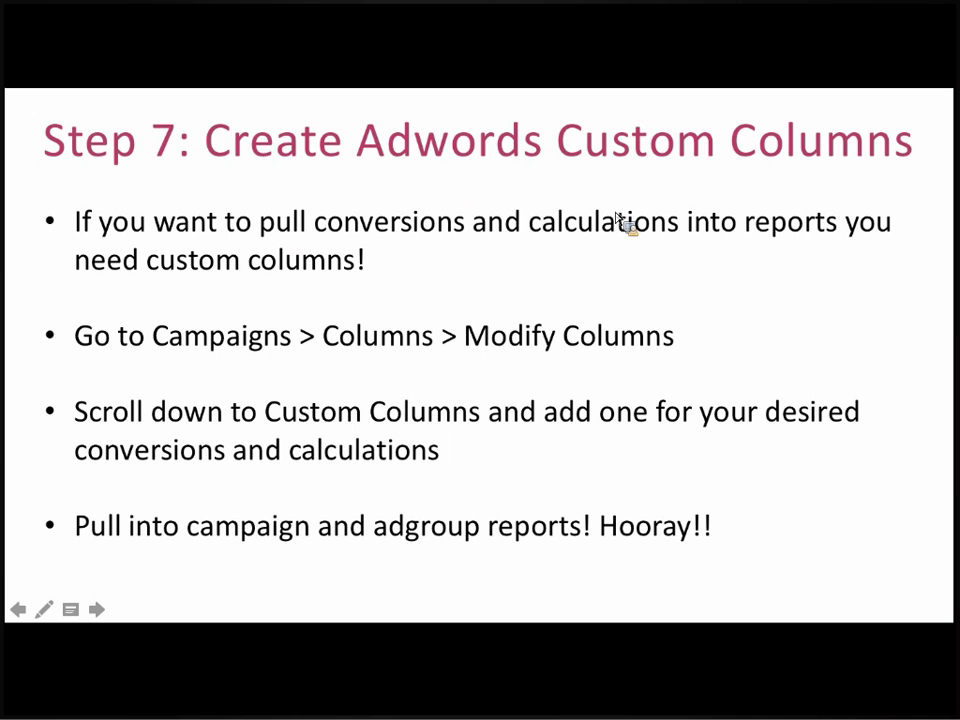
Switch to Firefox, open the AdWords All campaigns view and bring up its Modify columns settings with the Custom columns category in view.
key("super+Tab")
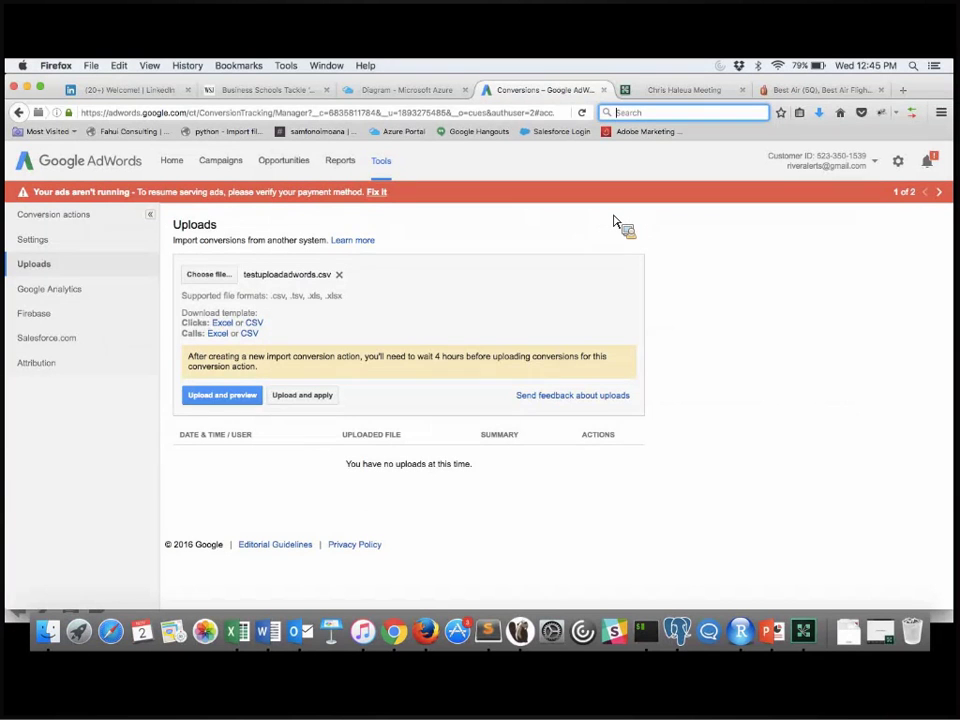
left_click(220, 163)
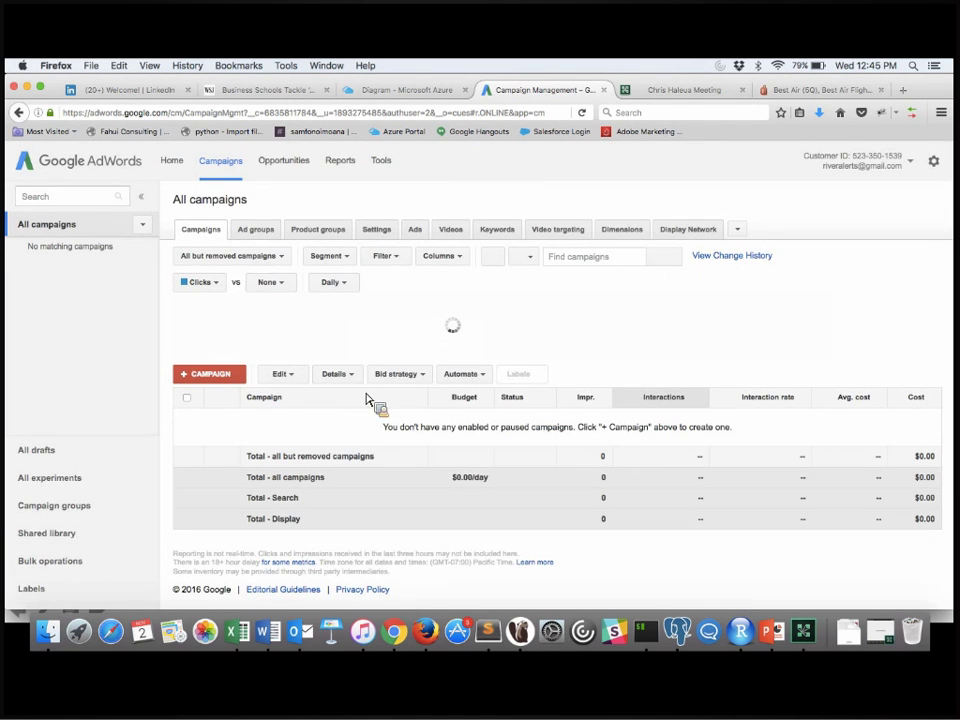
left_click(463, 262)
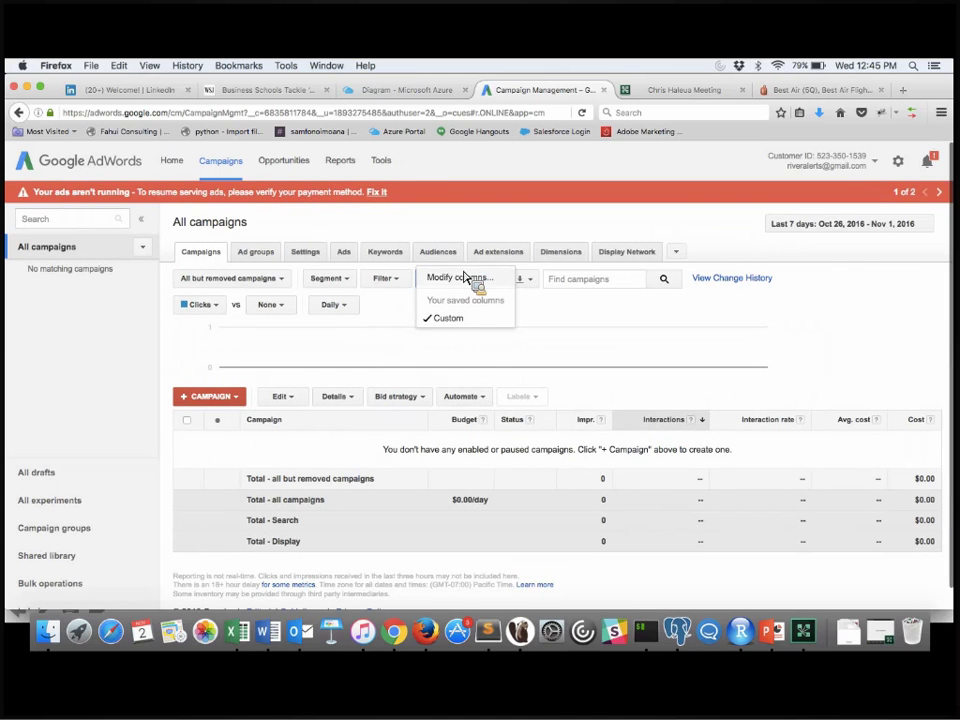
left_click(403, 347)
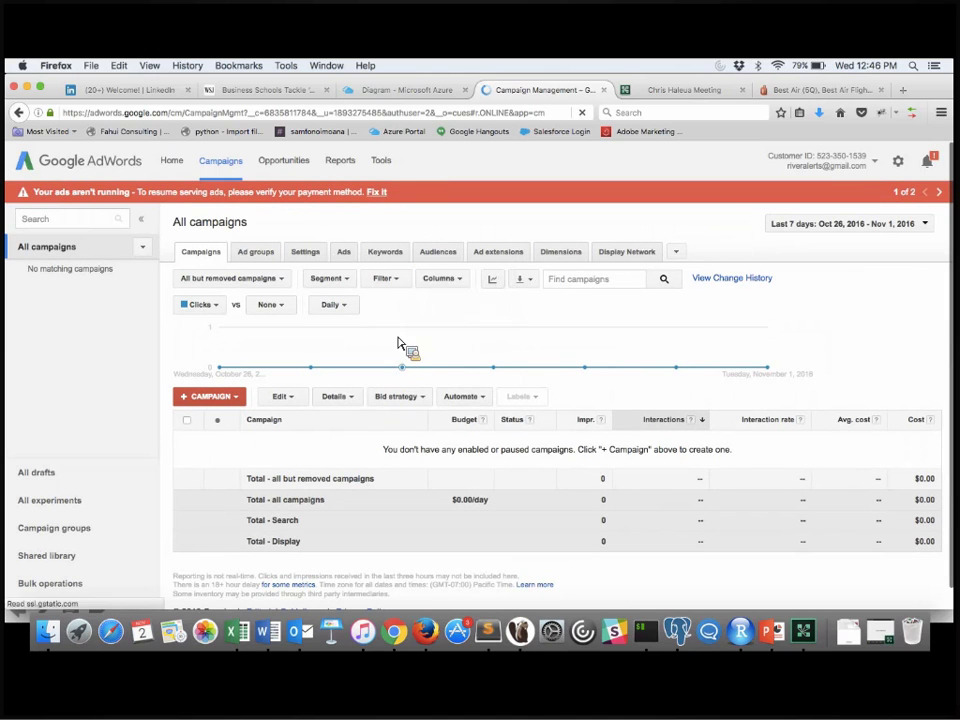
left_click(461, 283)
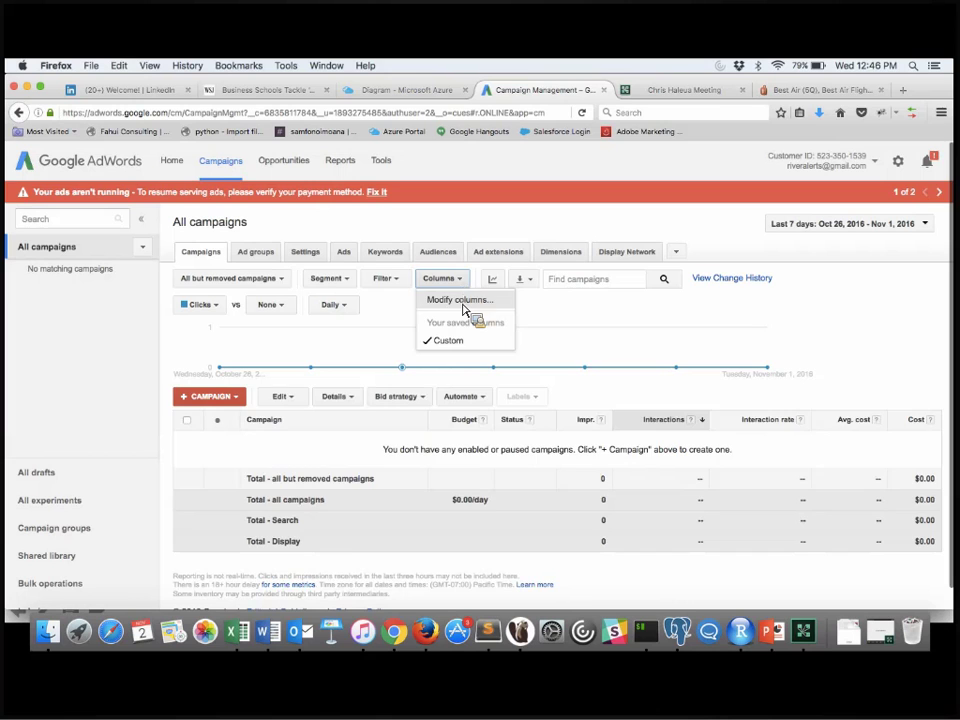
left_click(462, 300)
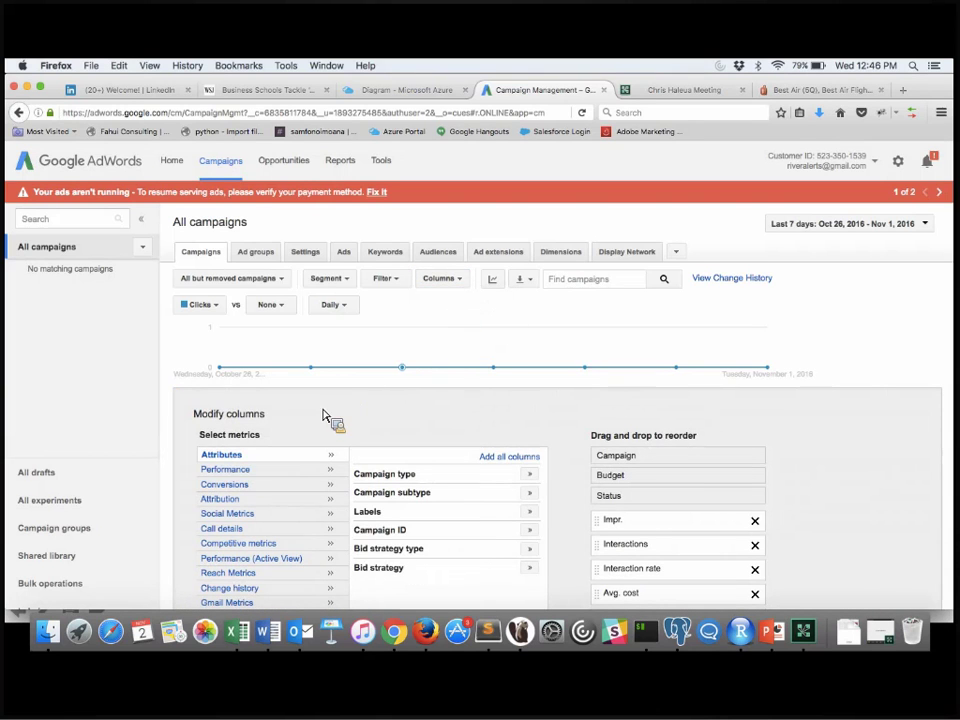
scroll(326, 418, "down", 5)
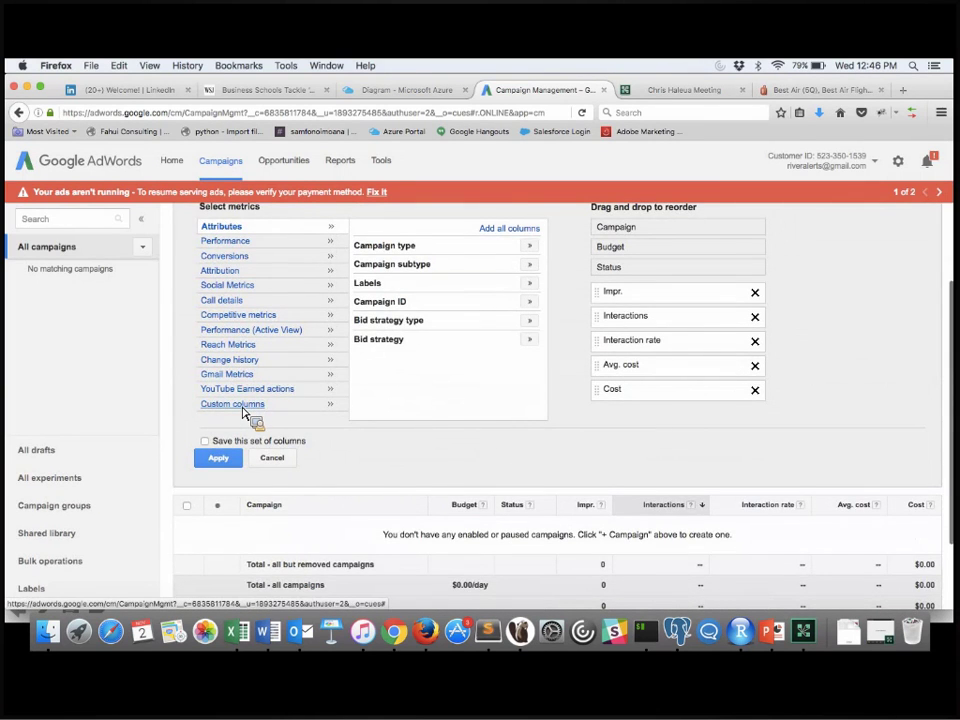
Start a new custom column named Opportunity with the description "SFDC opportunity imports".
left_click(244, 412)
type("Opportunity")
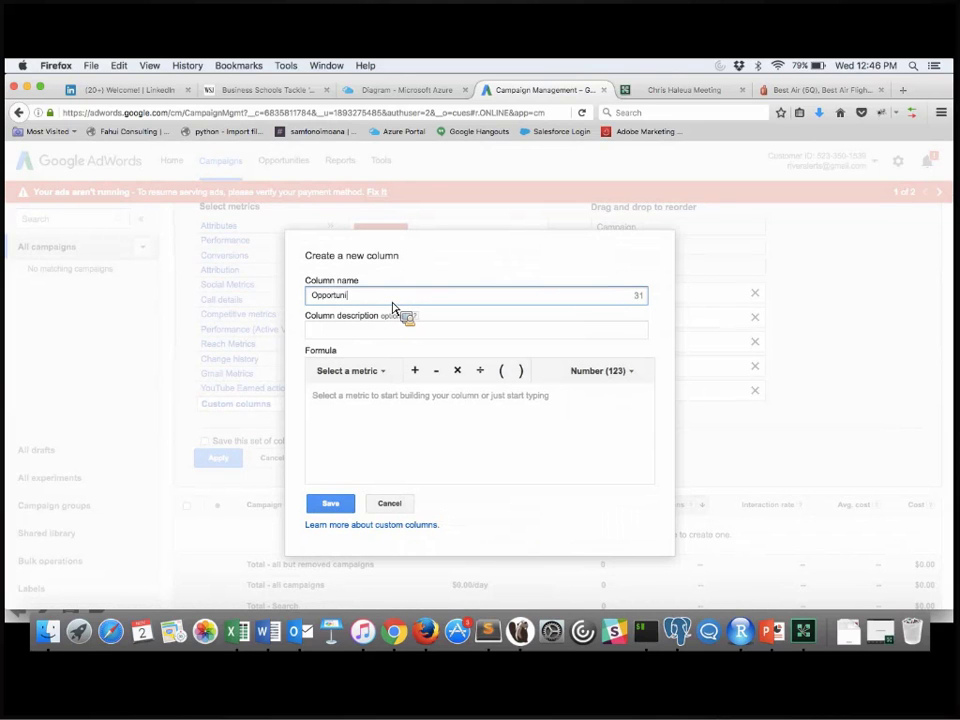
left_click(369, 329)
type("SFDC opportunity imports")
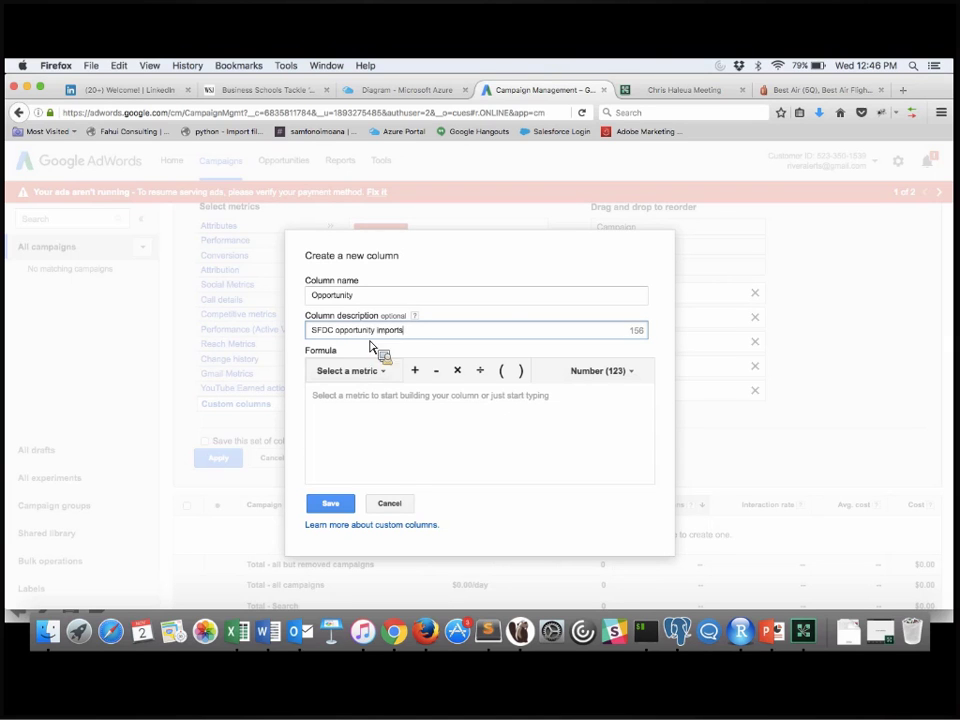
Build the column's formula from the Conversions metric segmented by the conversion name Opportunity, and save the column.
left_click(384, 370)
mouse_move(388, 386)
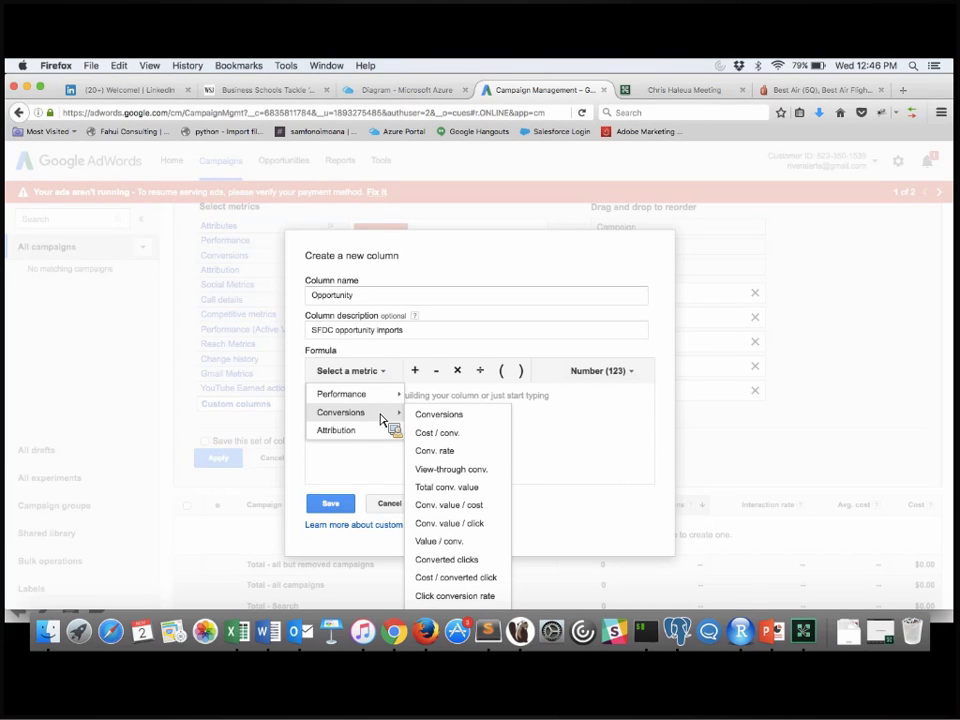
left_click(452, 418)
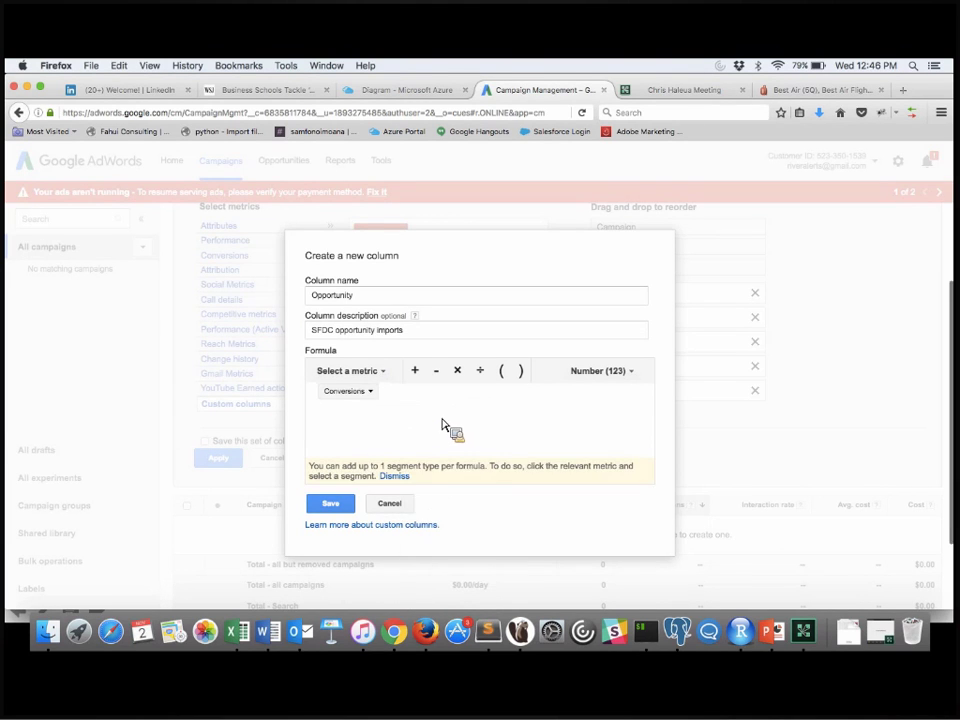
left_click(372, 392)
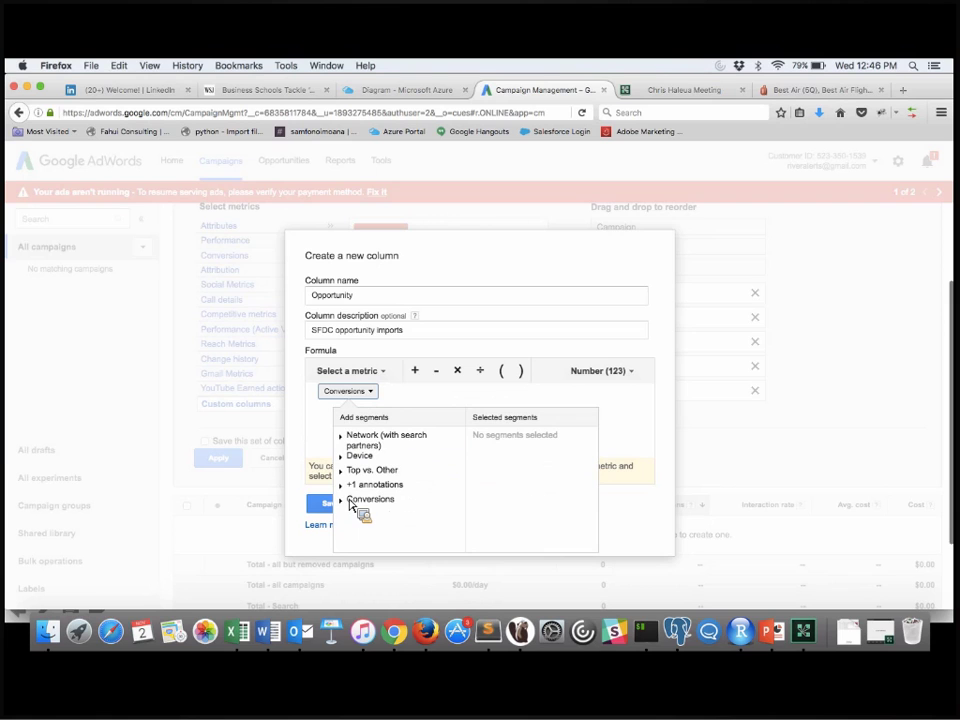
left_click(351, 502)
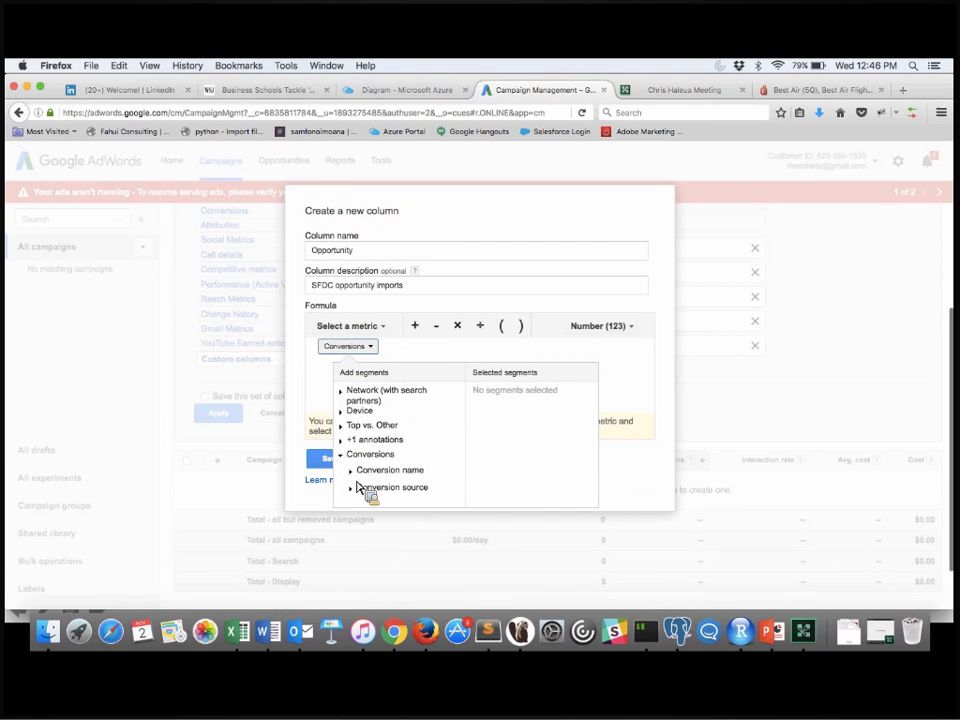
left_click(356, 475)
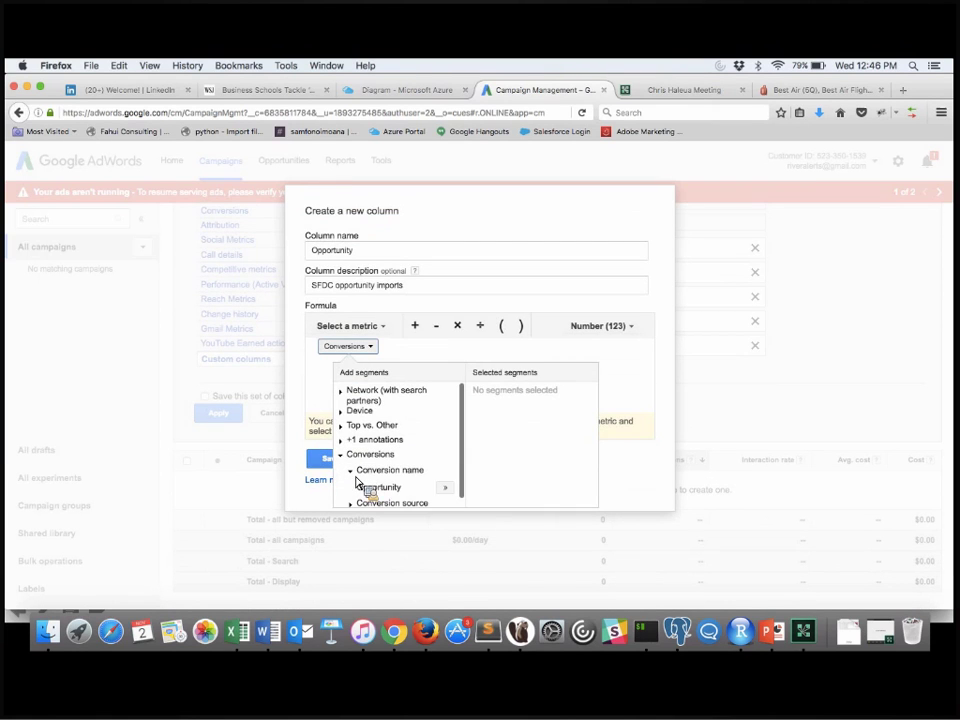
left_click(444, 488)
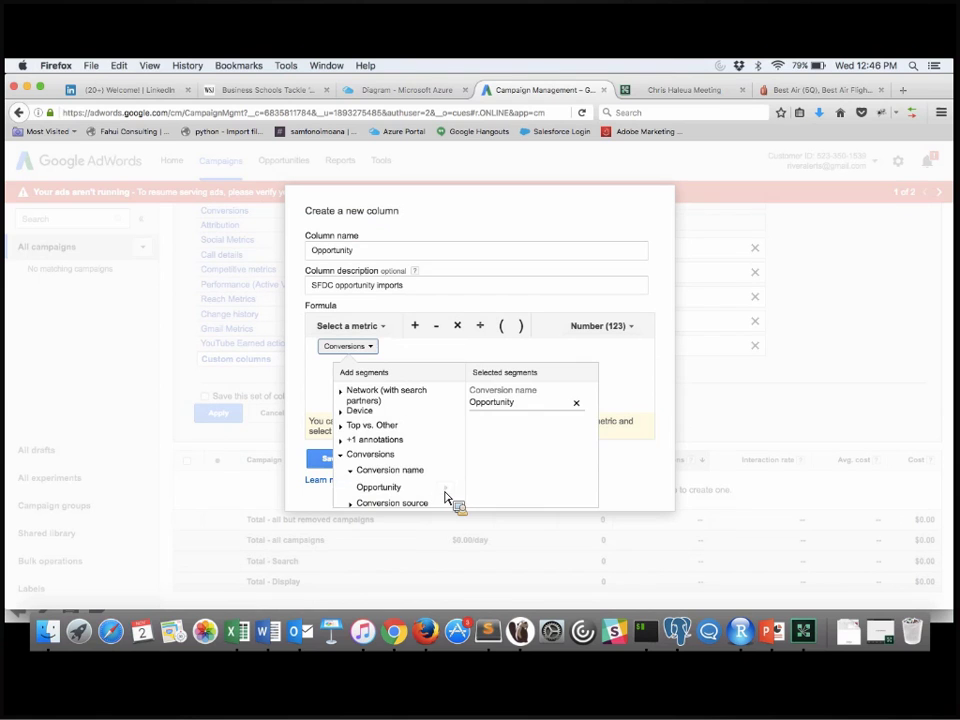
left_click(323, 408)
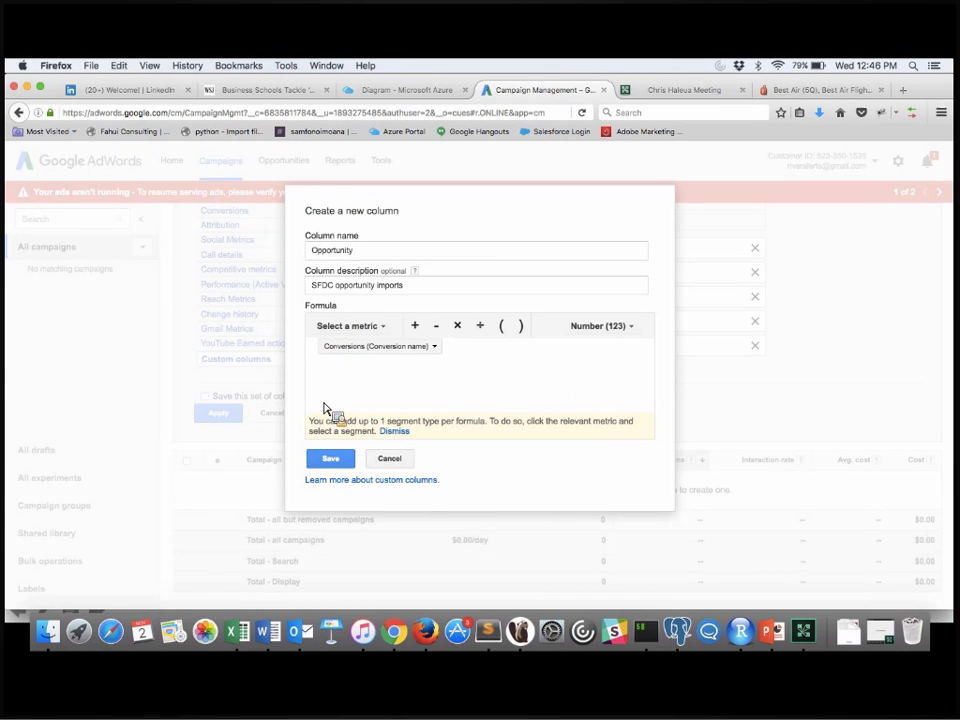
left_click(332, 460)
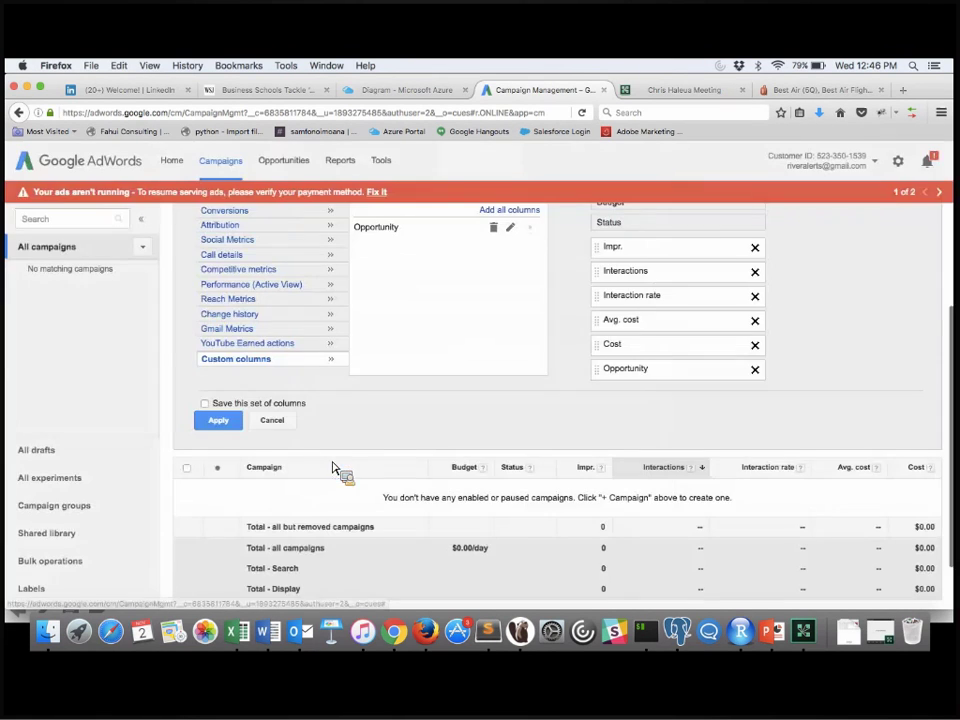
Start another custom column named Cost/Opportunity, leaving its description empty.
scroll(497, 415, "up", 5)
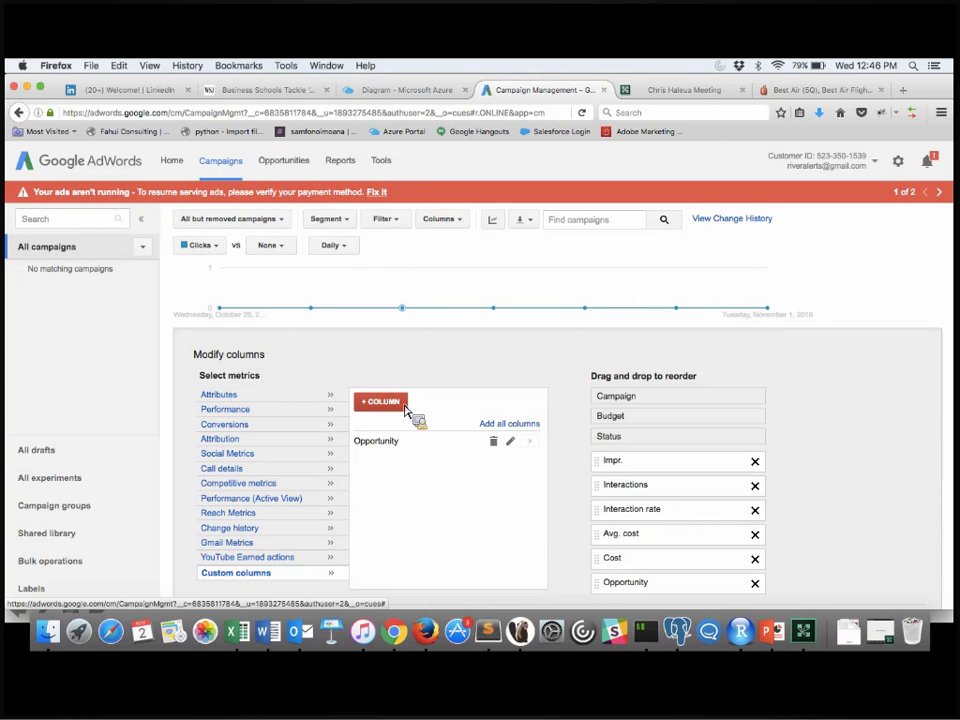
scroll(444, 529, "down", 2)
left_click(385, 366)
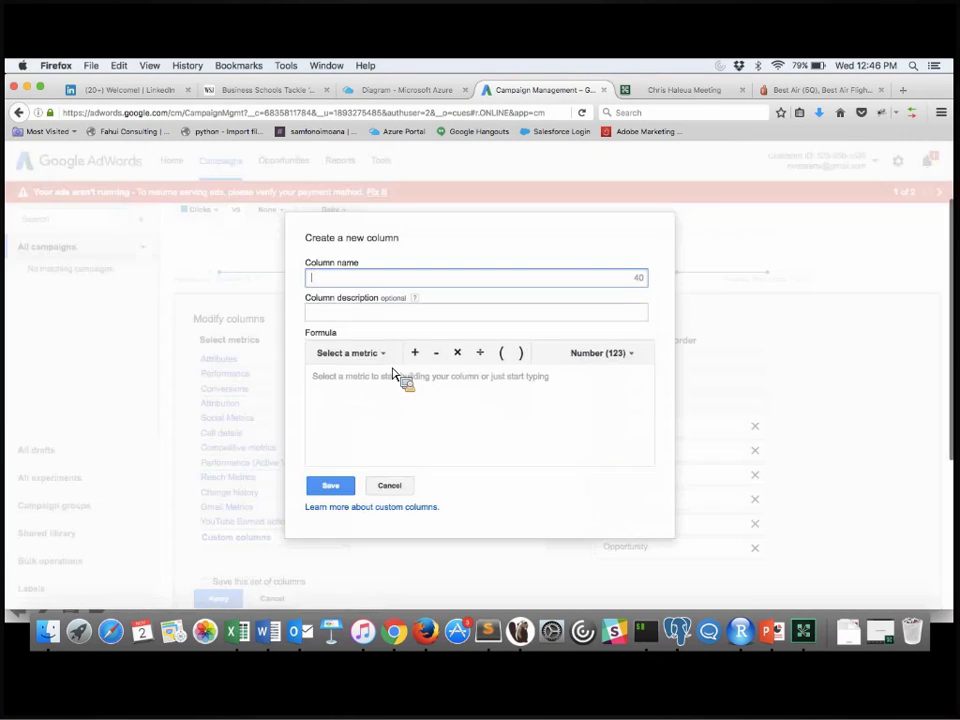
type("Cost ")
type("Oppro")
key("BackSpace")
key("BackSpace")
type("ortunity")
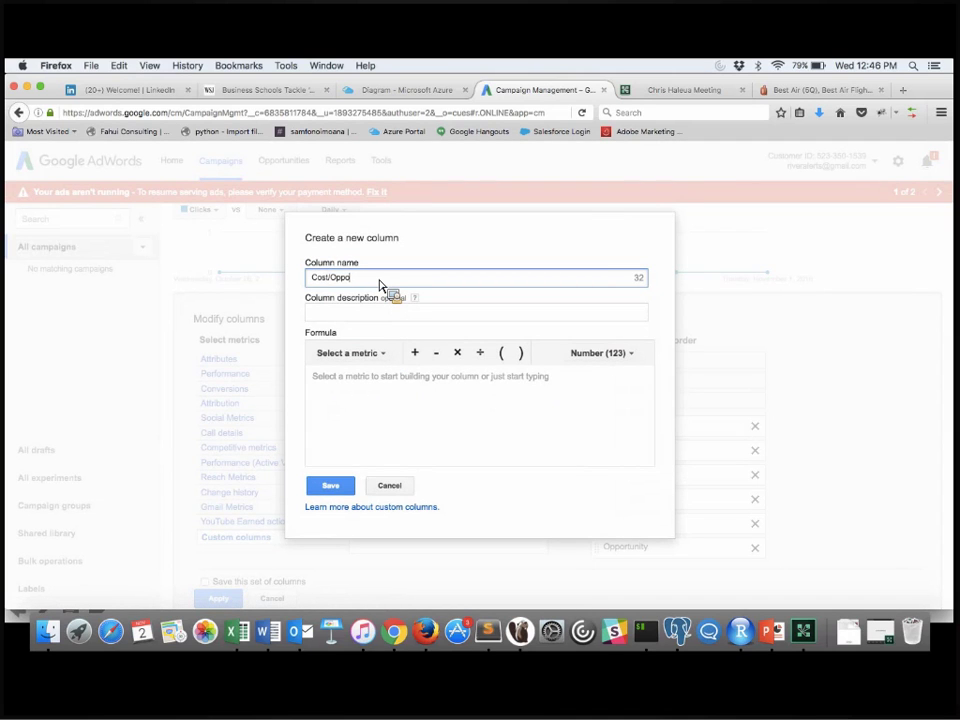
left_click(371, 316)
Build the formula from the Cost / conv. metric segmented by the conversion name Opportunity, and save the column.
left_click(390, 356)
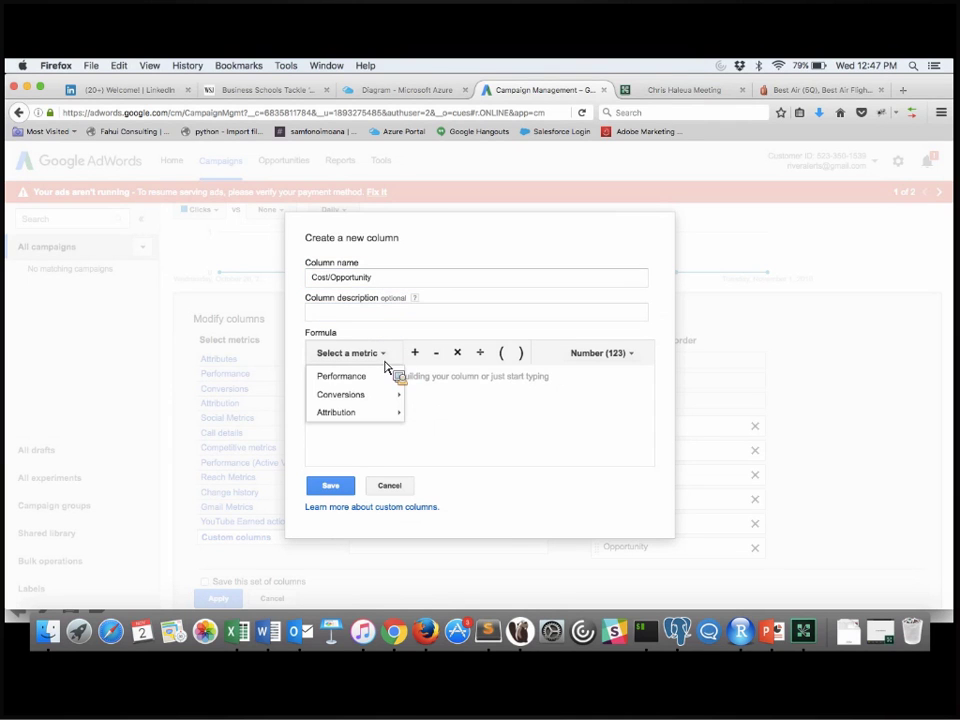
mouse_move(385, 394)
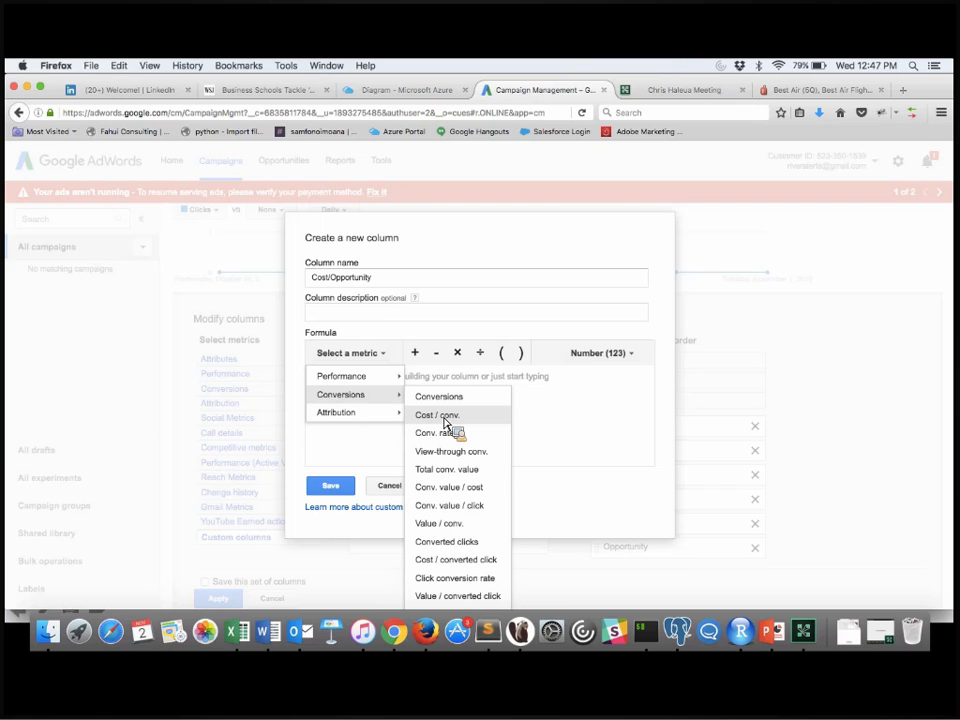
left_click(444, 418)
left_click(367, 375)
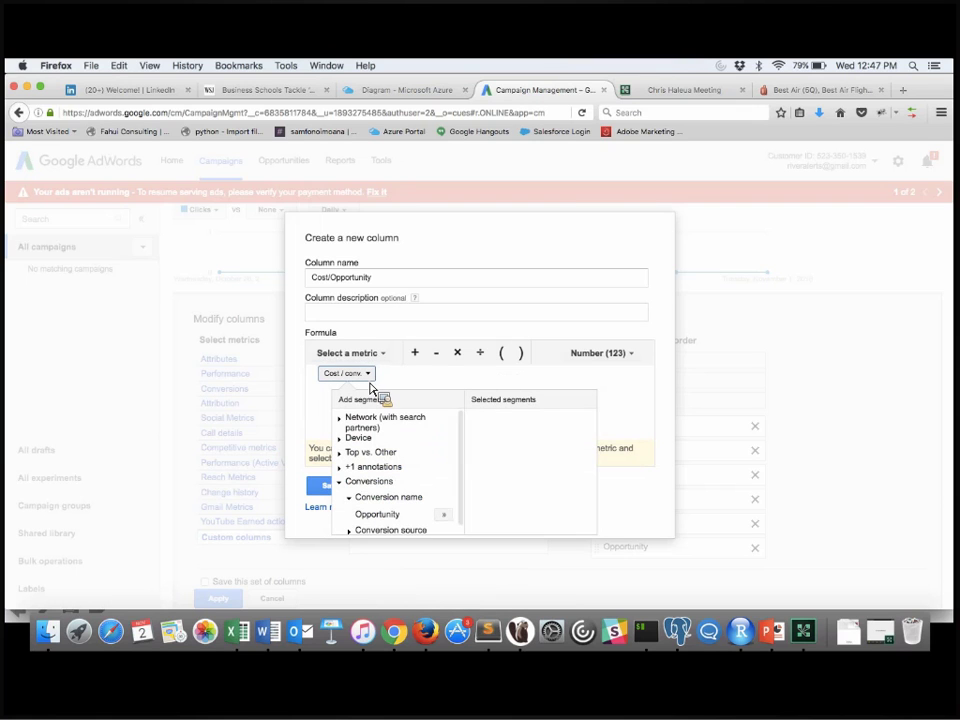
scroll(398, 490, "down", 1)
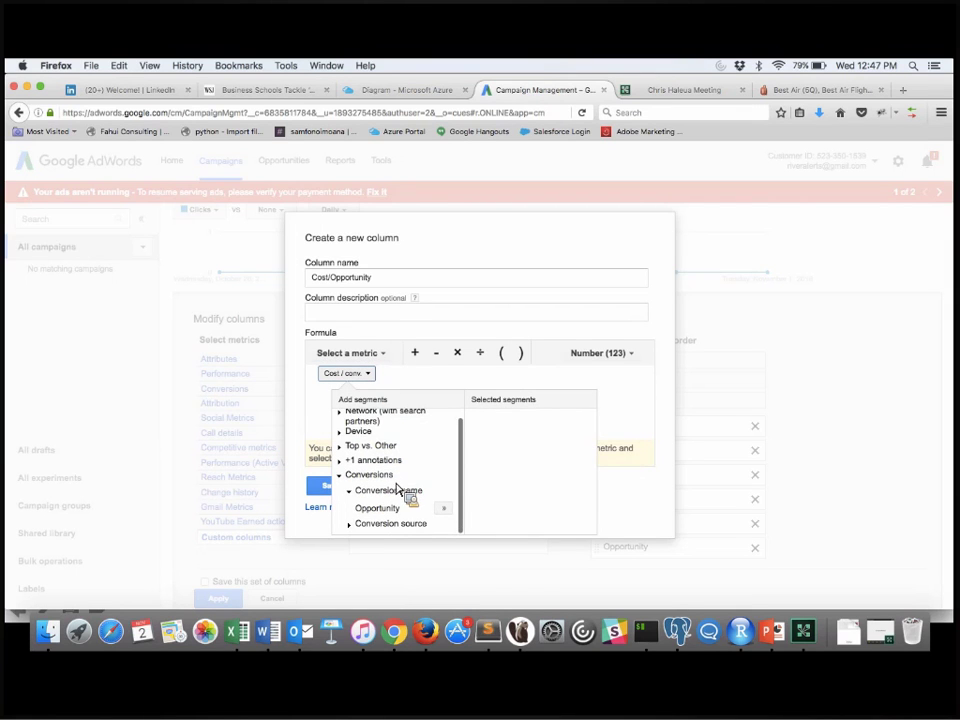
left_click(443, 508)
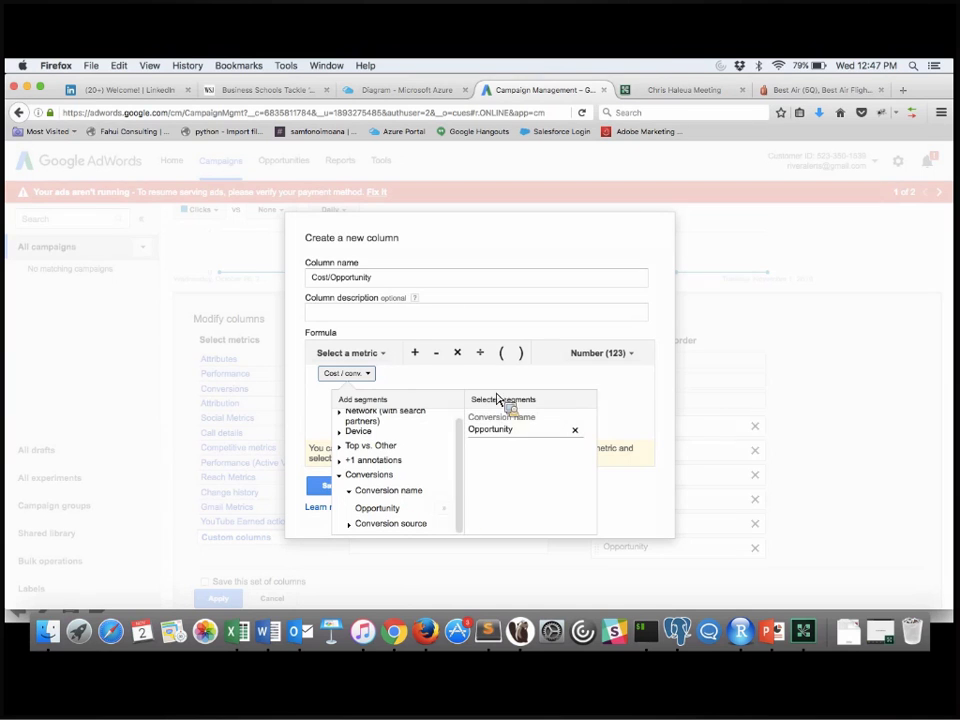
left_click(504, 400)
left_click(339, 489)
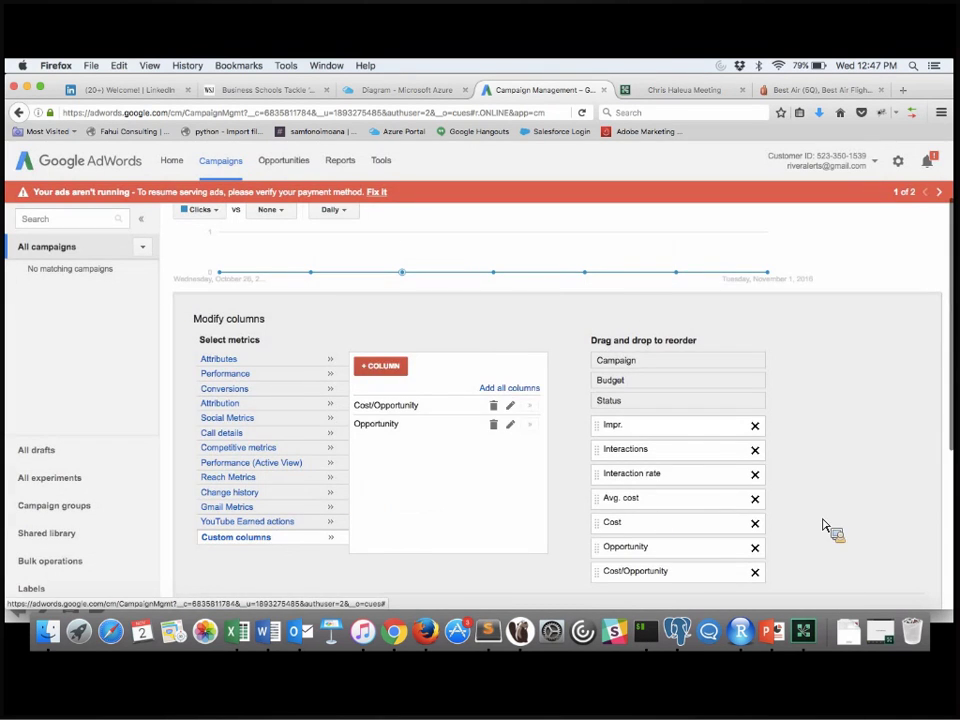
Apply the modified column set, including Opportunity and Cost/Opportunity, to the All campaigns table.
scroll(828, 535, "down", 3)
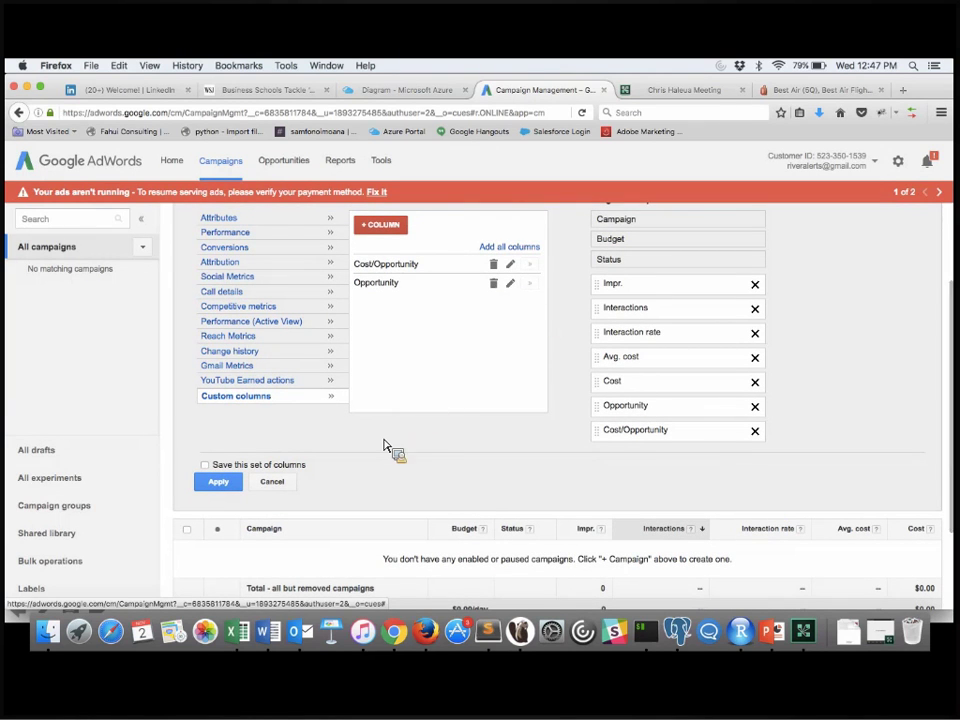
key("super+Tab")
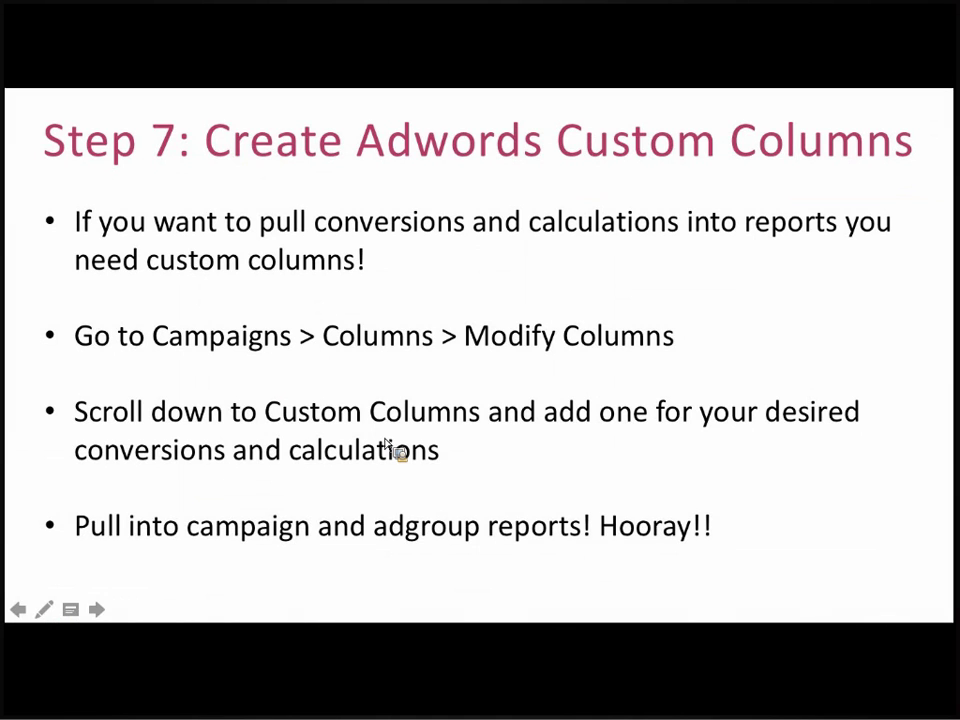
key("super+Tab")
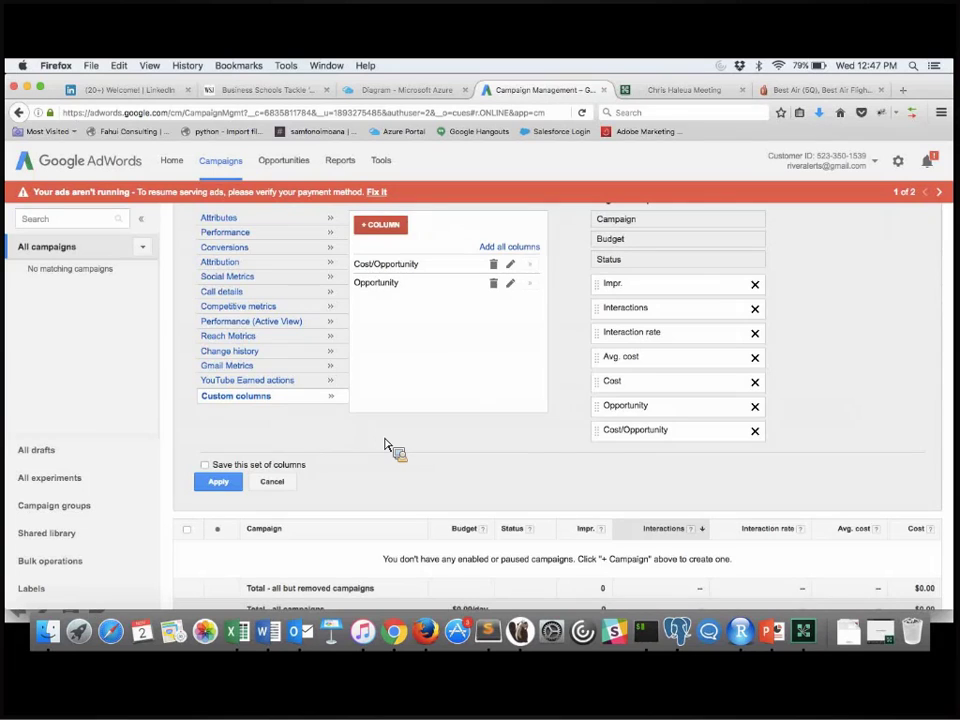
left_click(230, 481)
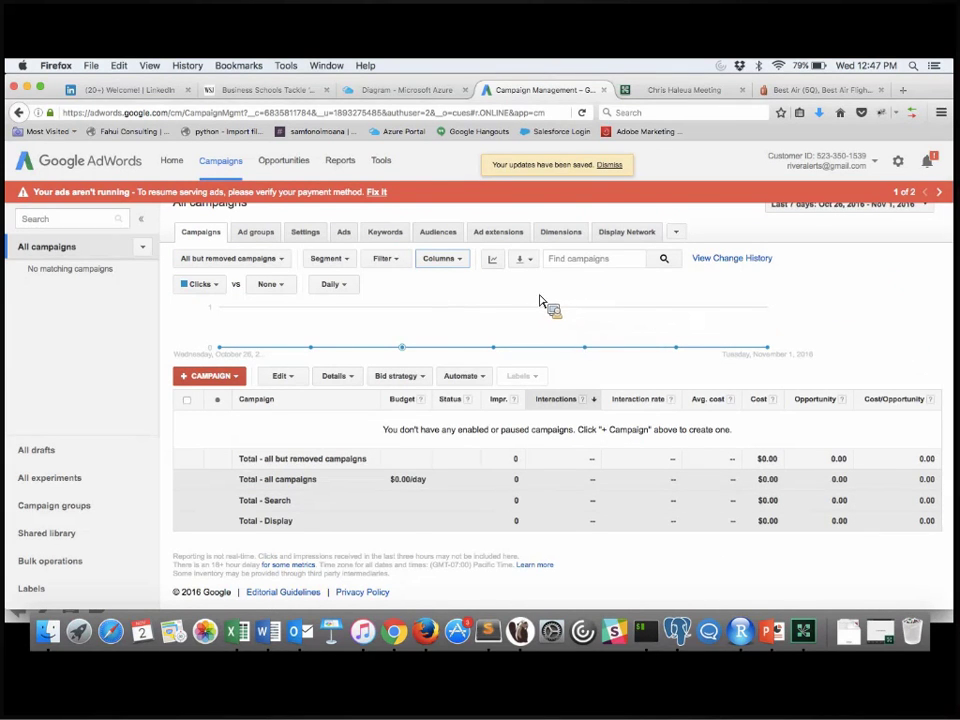
Switch to PowerPoint and advance the slideshow through "B2B Ultimate Weapon" to the contact details slide.
key("super+Tab")
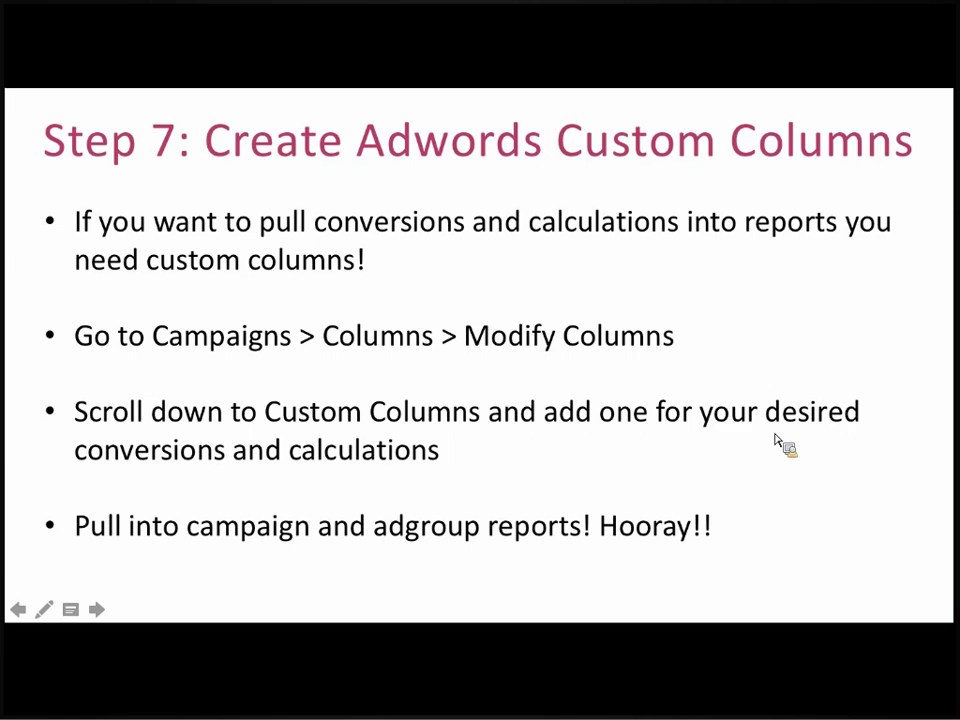
key("Right")
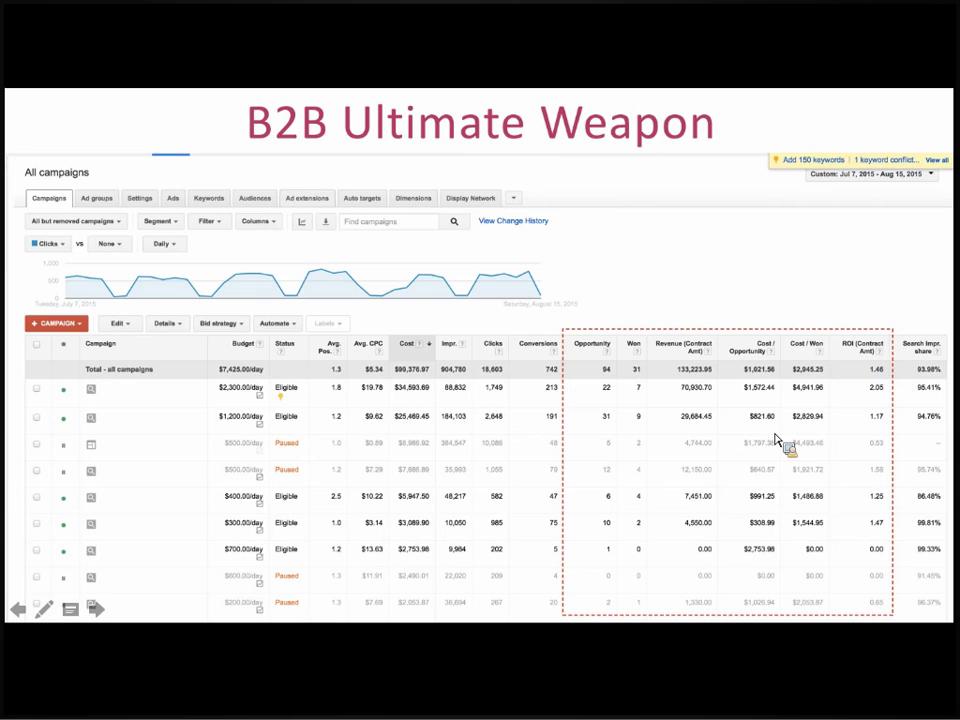
left_click(776, 441)
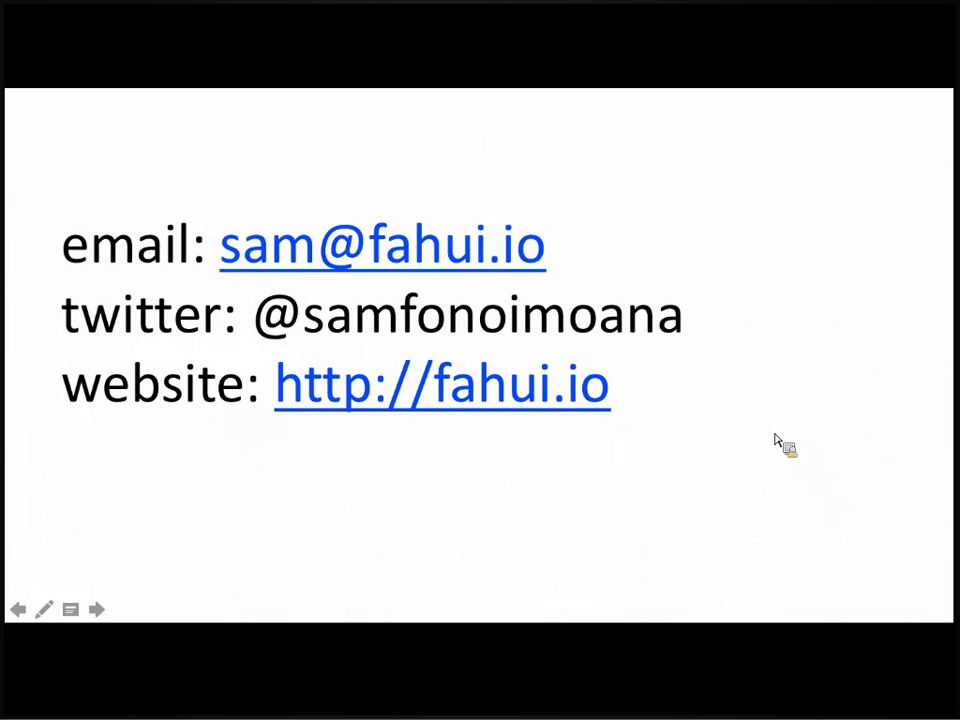